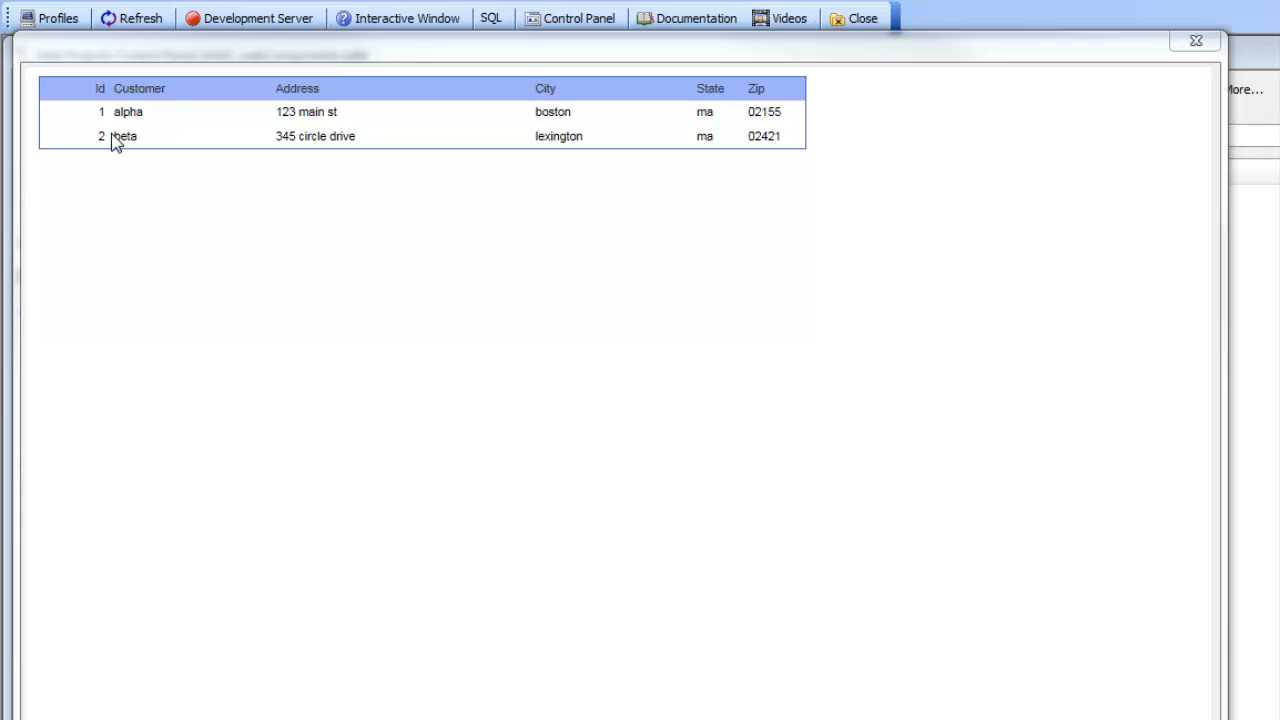
- Close the open report preview and preview the orders report as HTML
left_click(1195, 40)
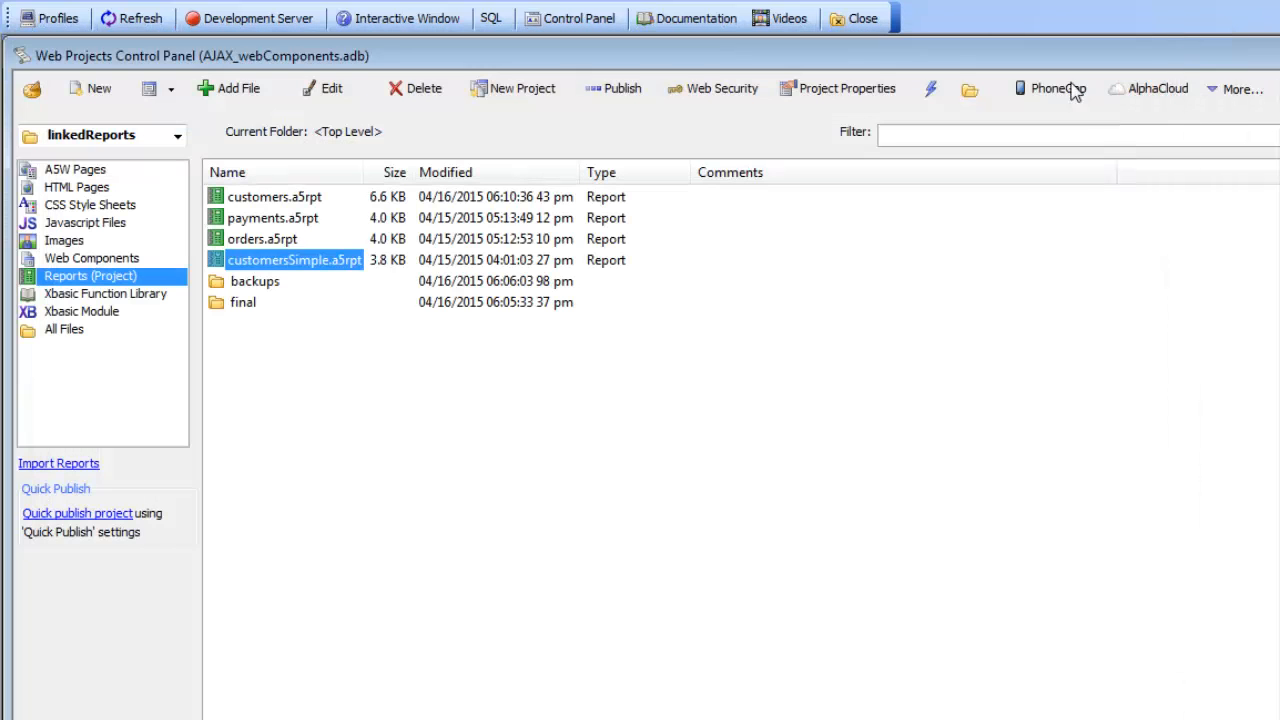
right_click(272, 241)
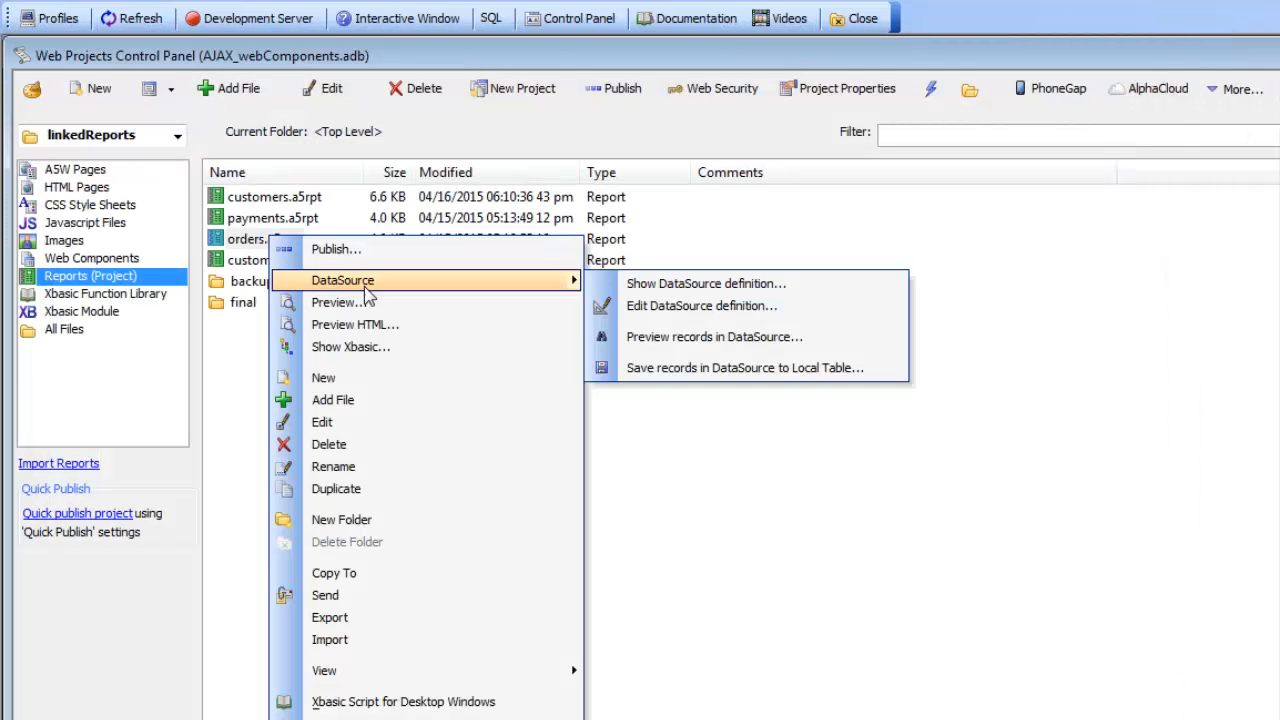
left_click(372, 330)
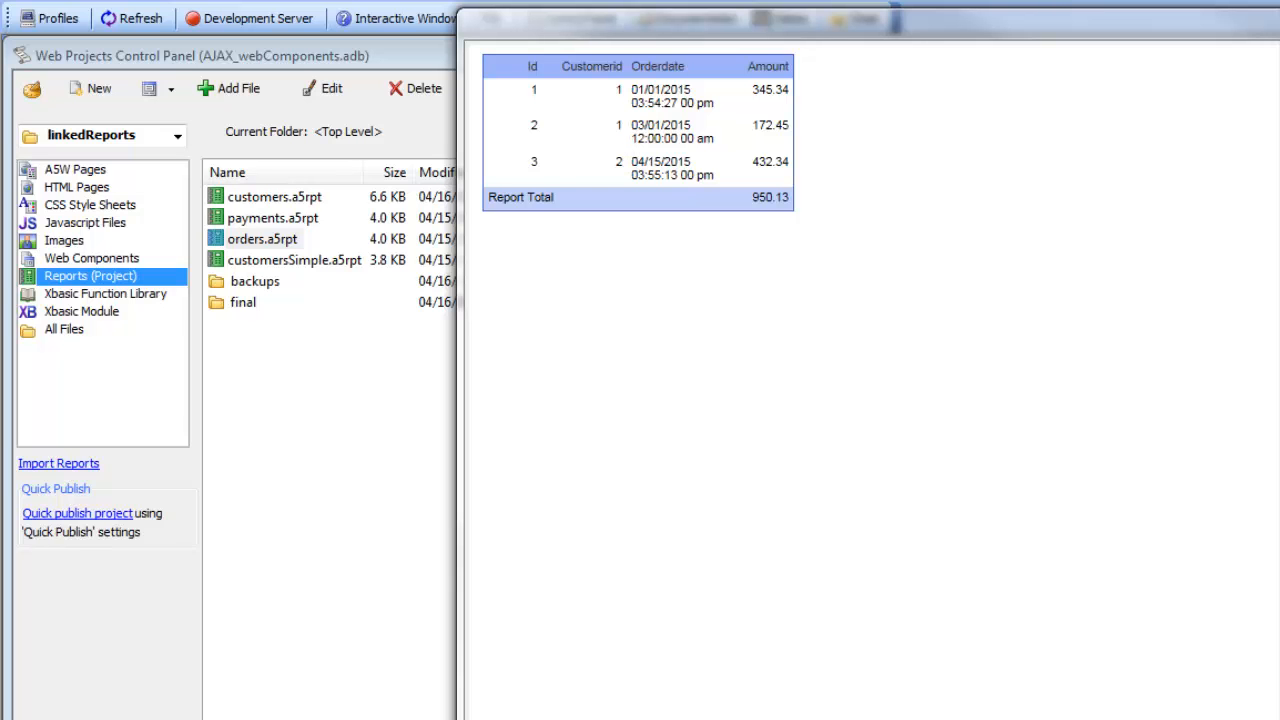
key("alt+F4")
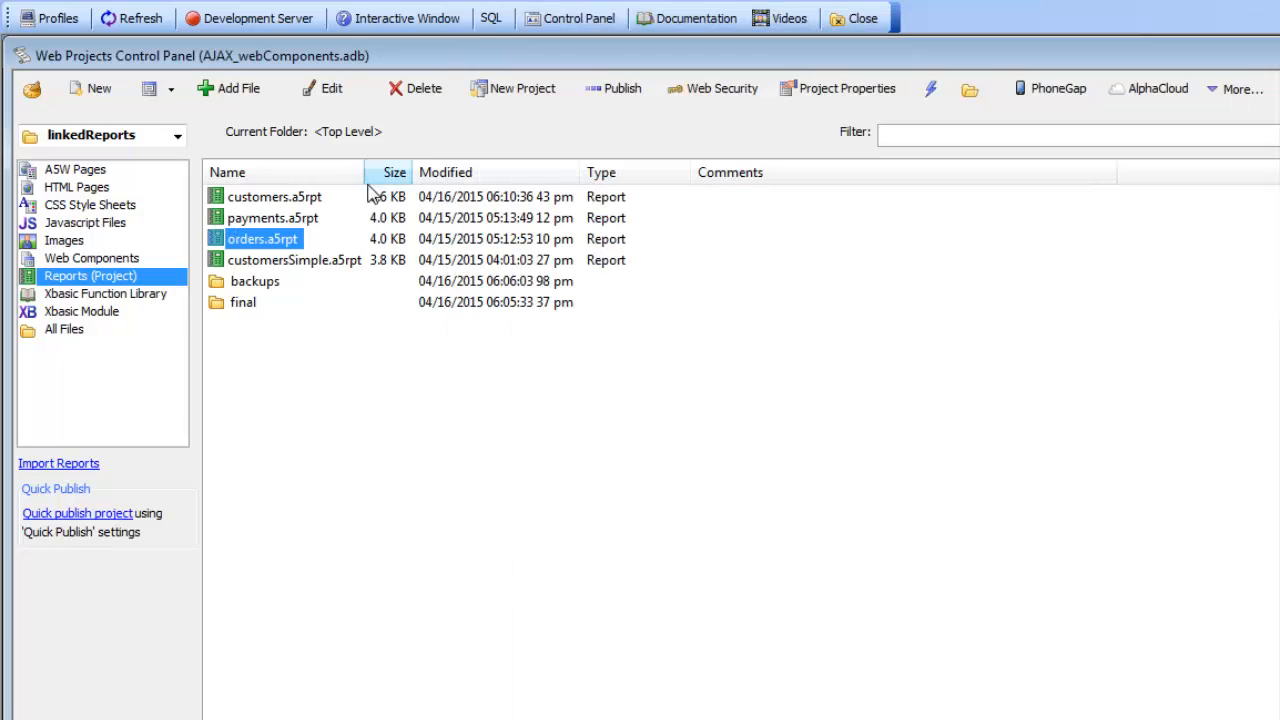
- Preview the payments report as HTML and close the preview
left_click(270, 222)
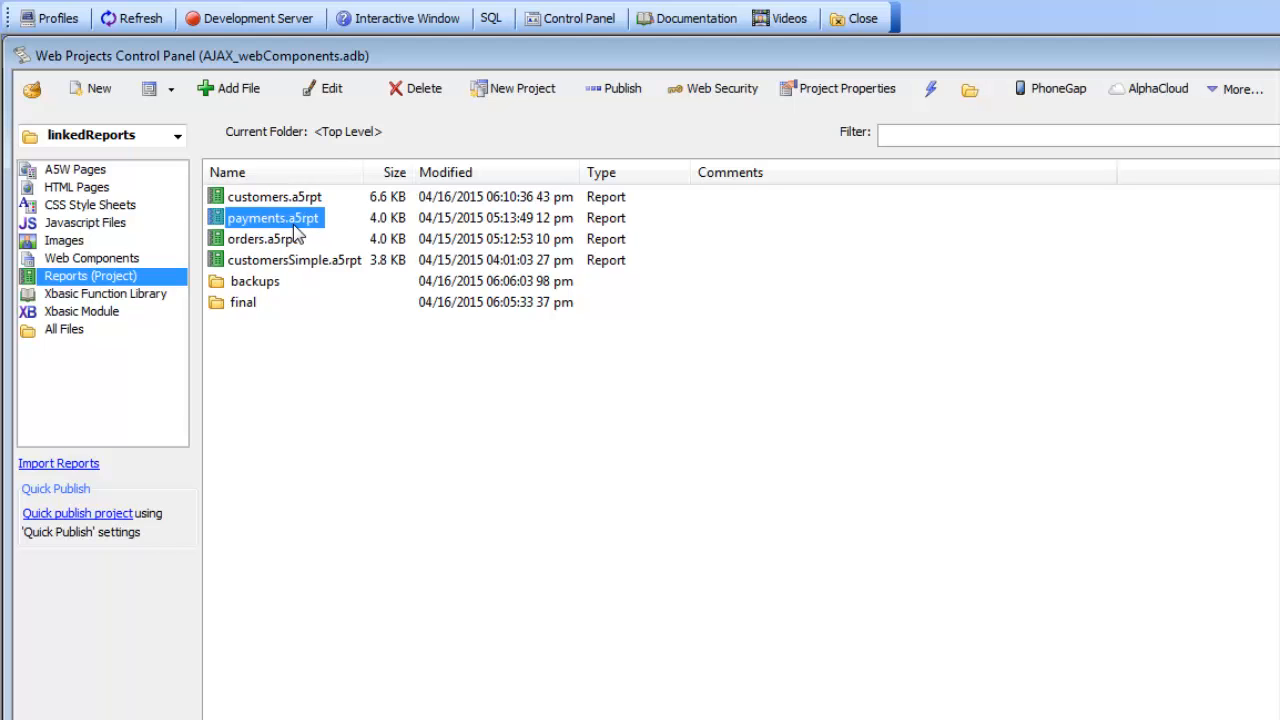
right_click(277, 222)
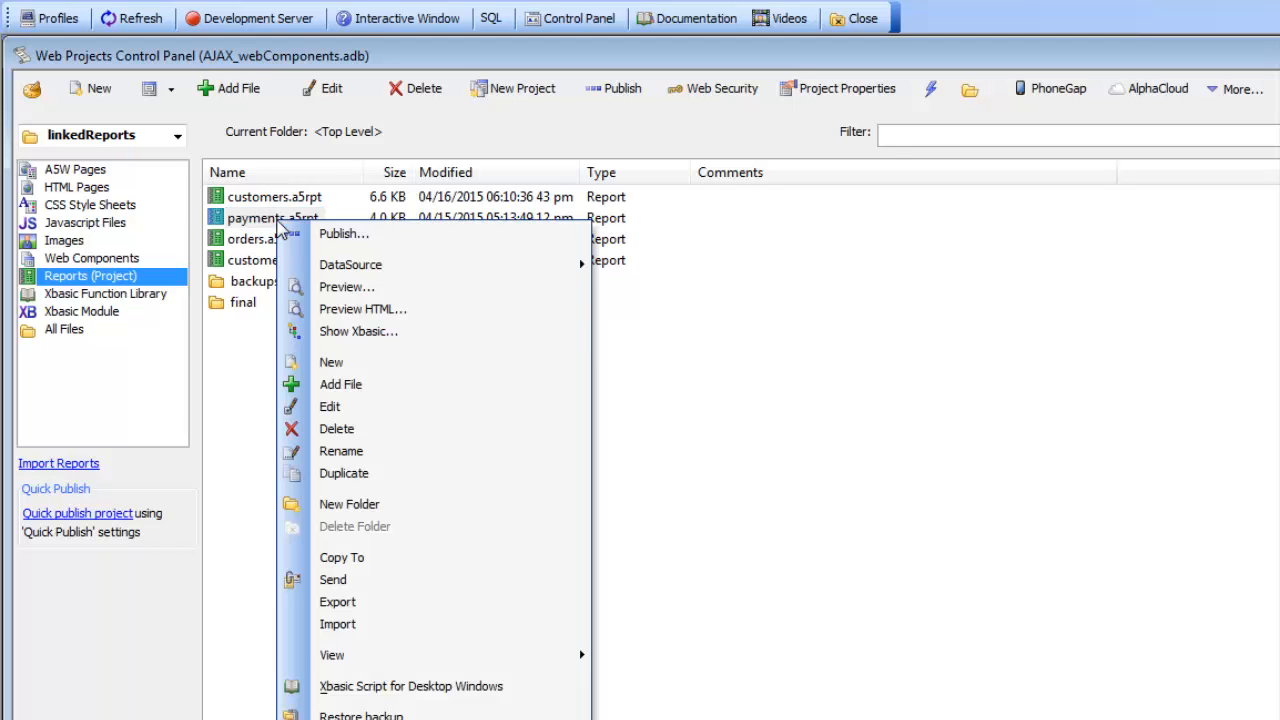
left_click(372, 313)
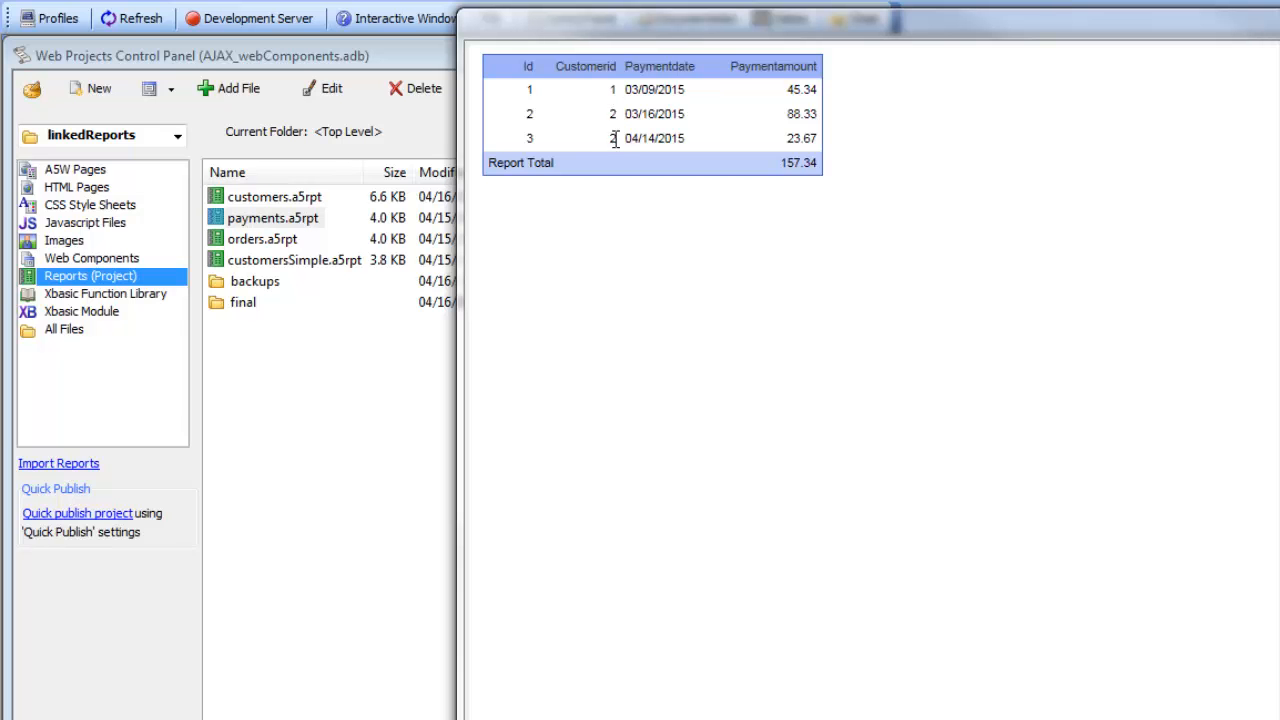
key("Escape")
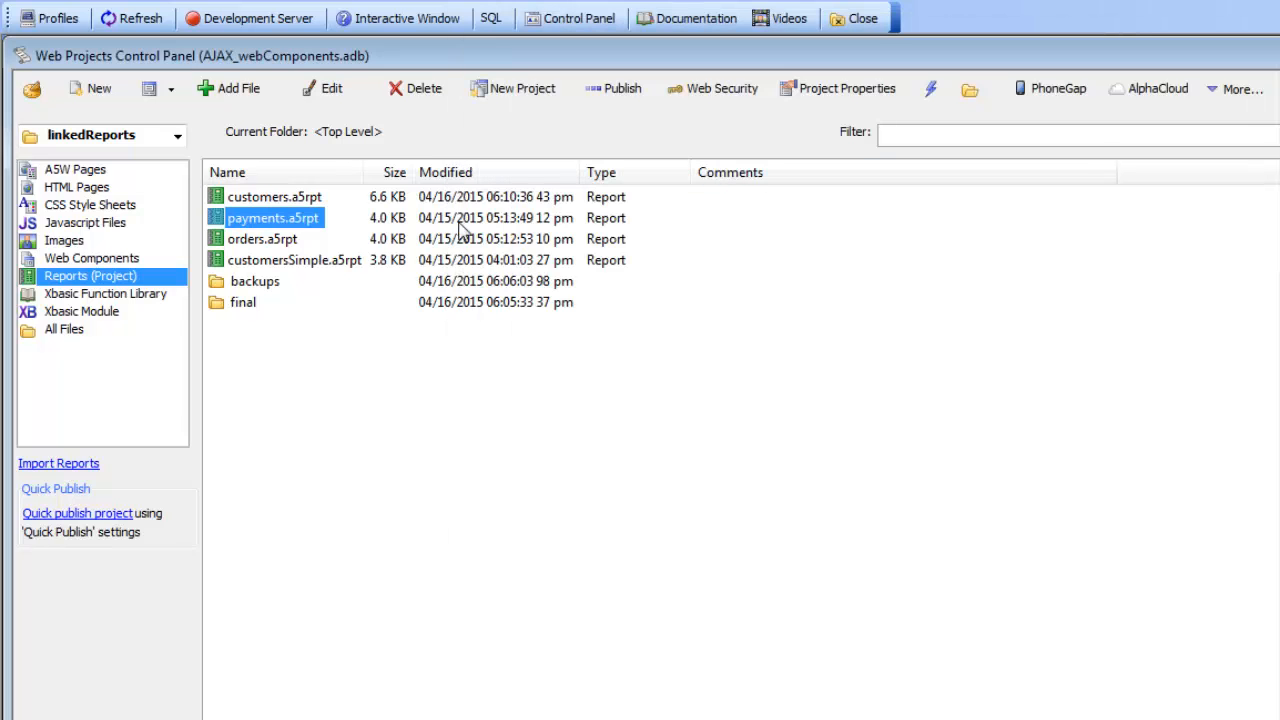
- Preview the customers report as HTML
right_click(286, 201)
key("Escape")
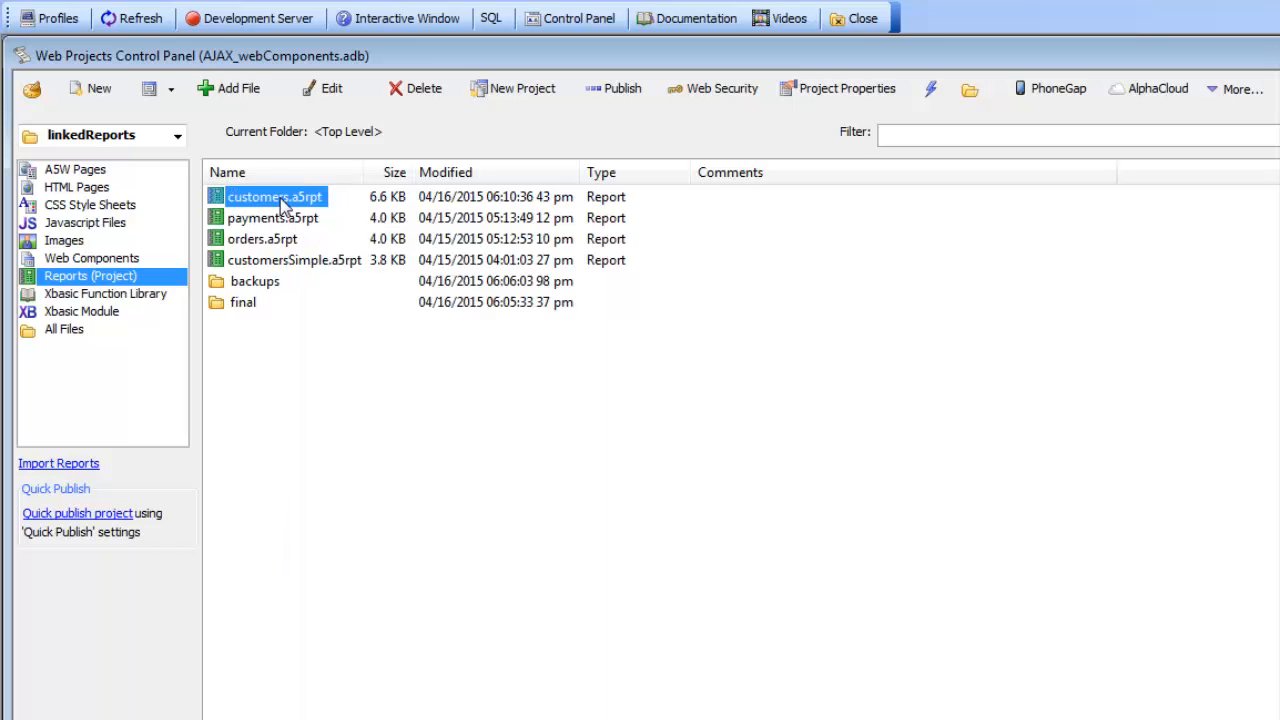
right_click(283, 204)
left_click(371, 287)
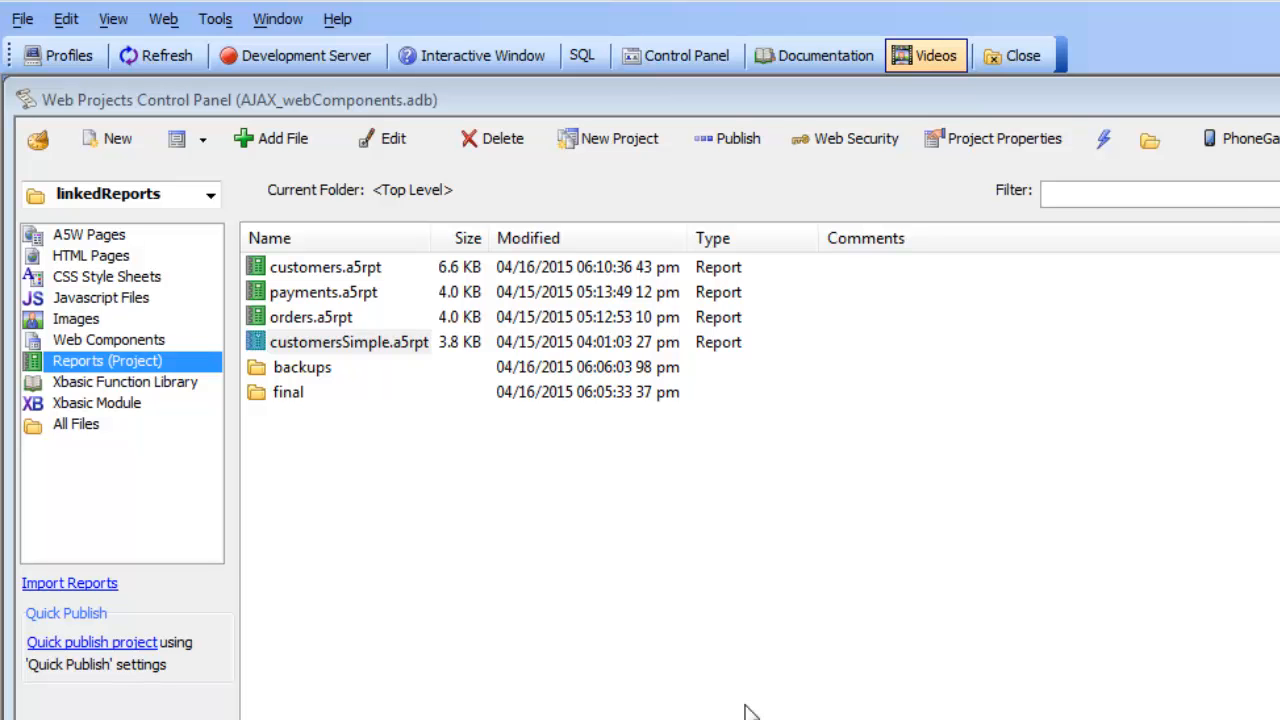
- Preview the customersSimple report as HTML and close the preview
right_click(349, 346)
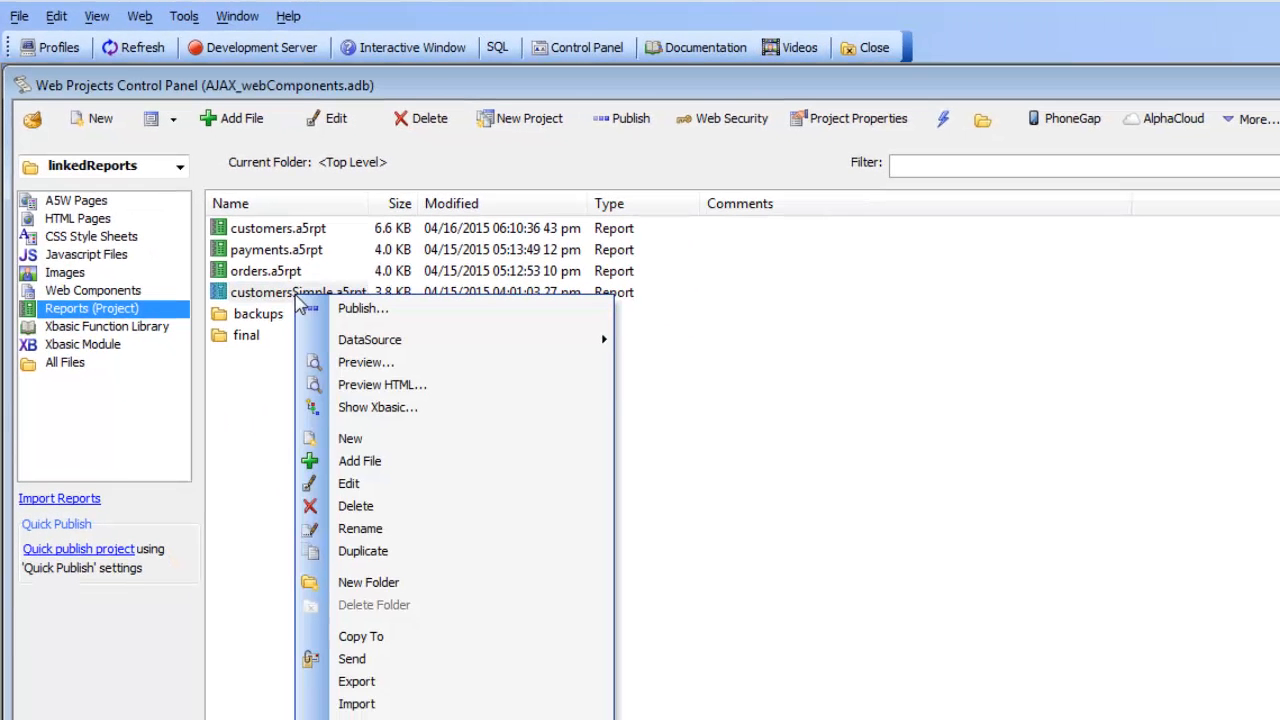
left_click(395, 390)
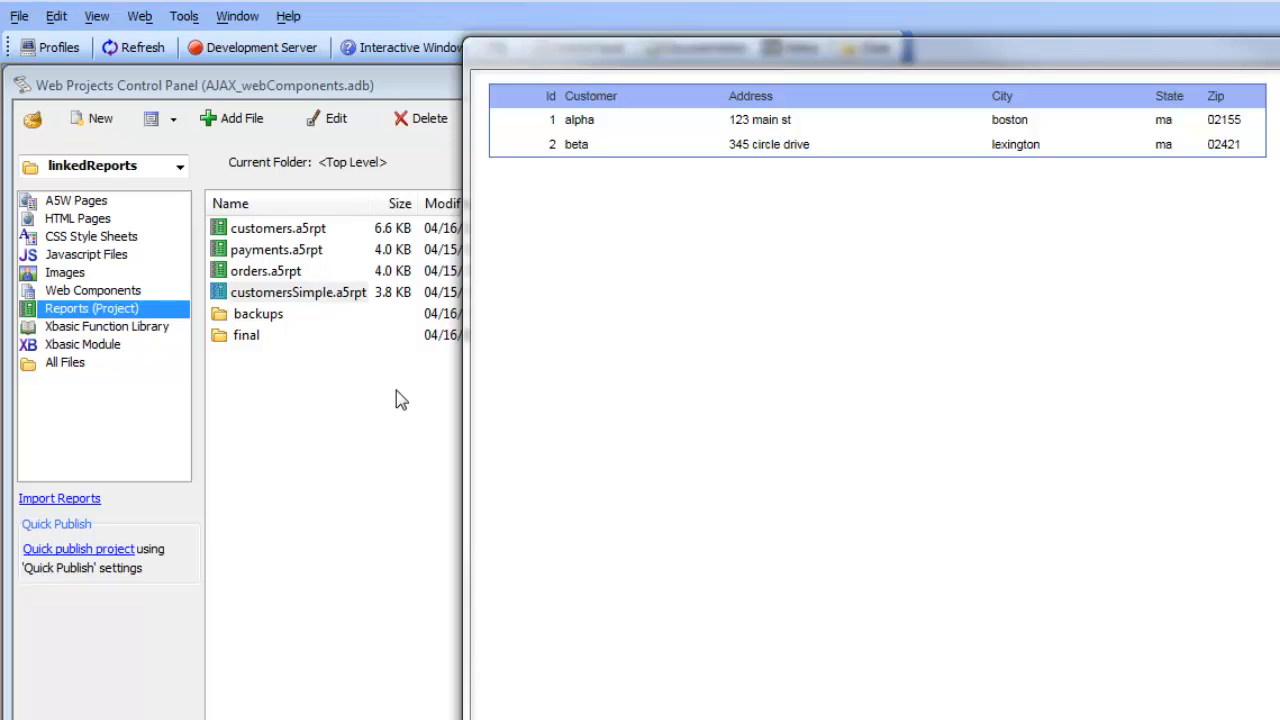
left_click_drag(791, 63, 622, 135)
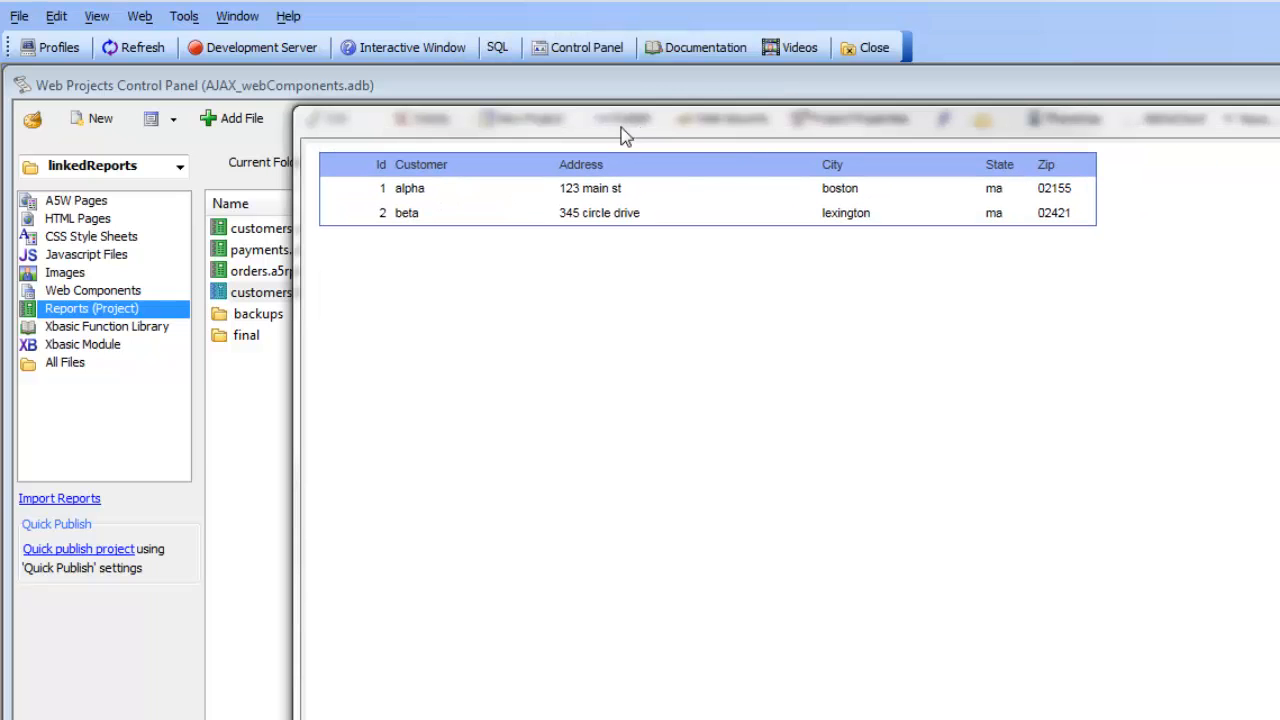
key("alt+F4")
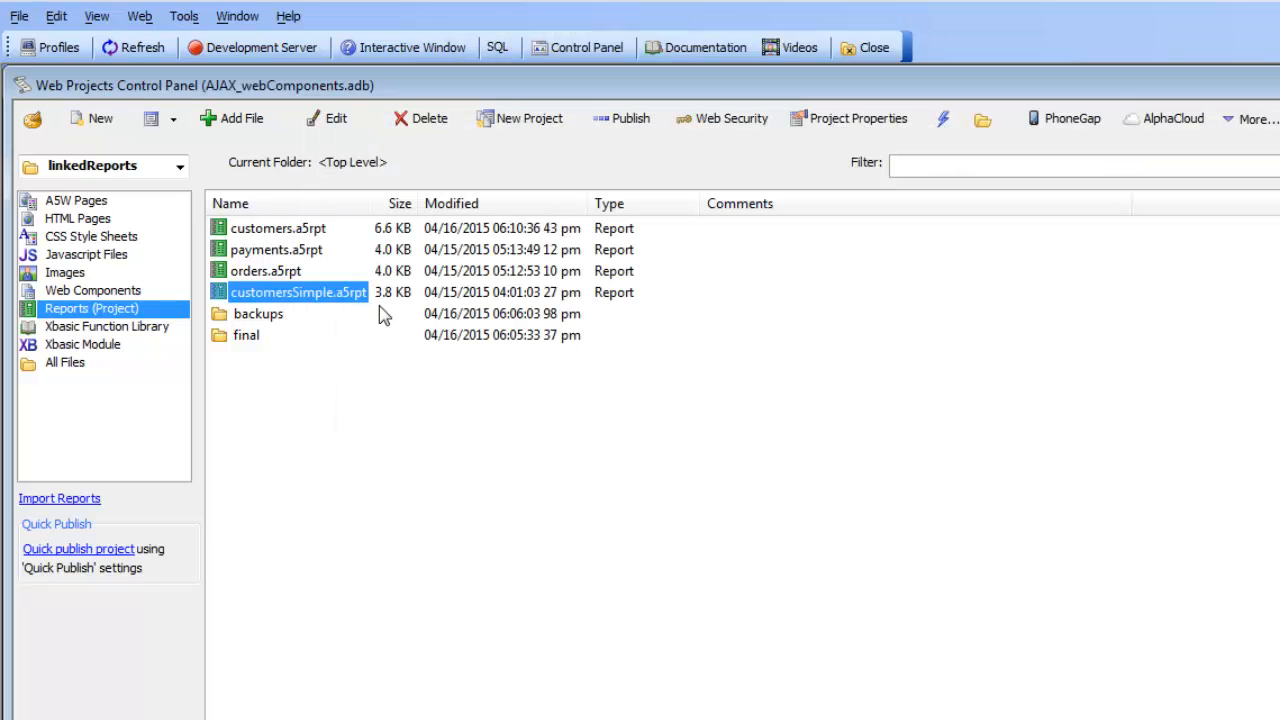
- Edit the customersSimple report and open this same report in the Report Editor as a 'Layout Table' report
left_click(331, 122)
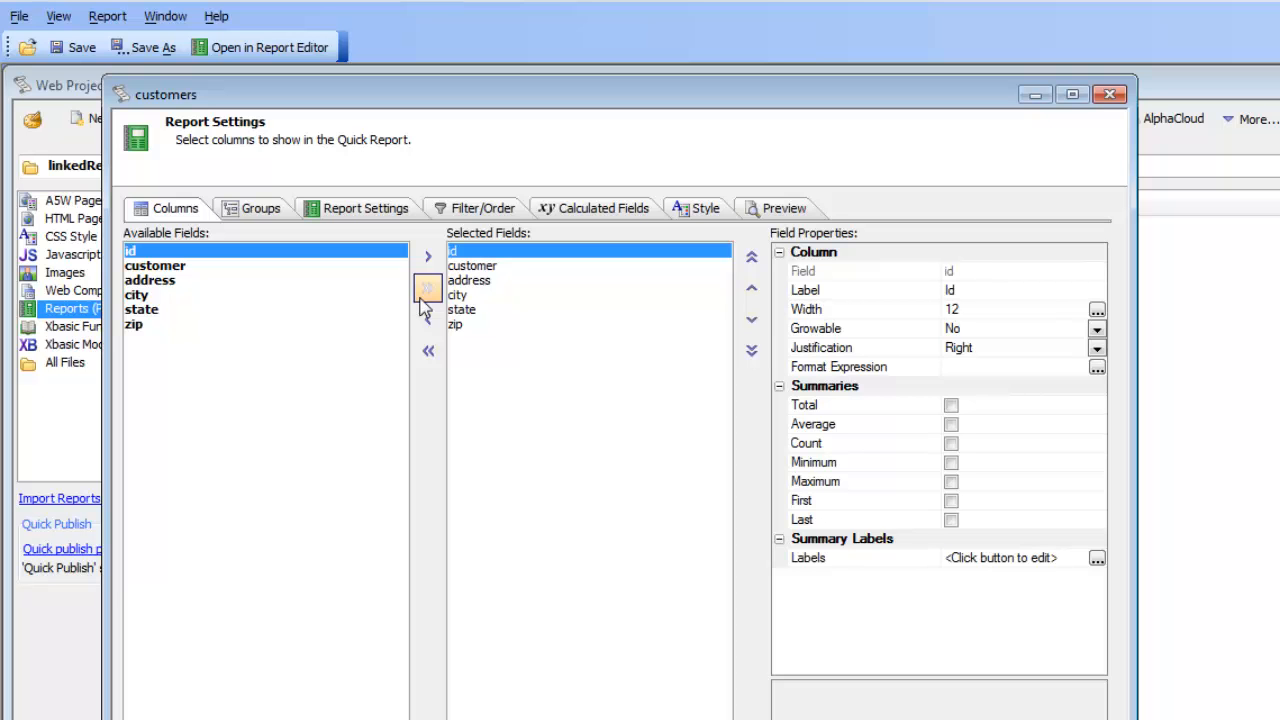
left_click(271, 54)
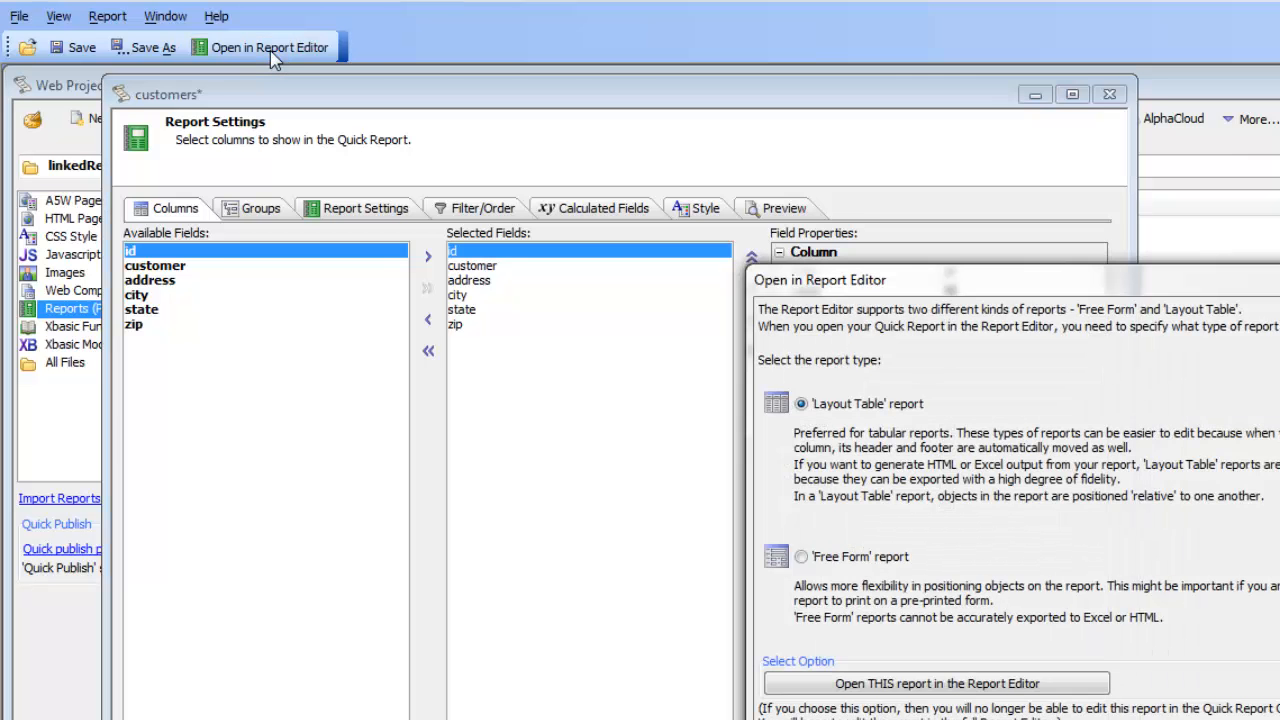
left_click_drag(925, 290, 590, 185)
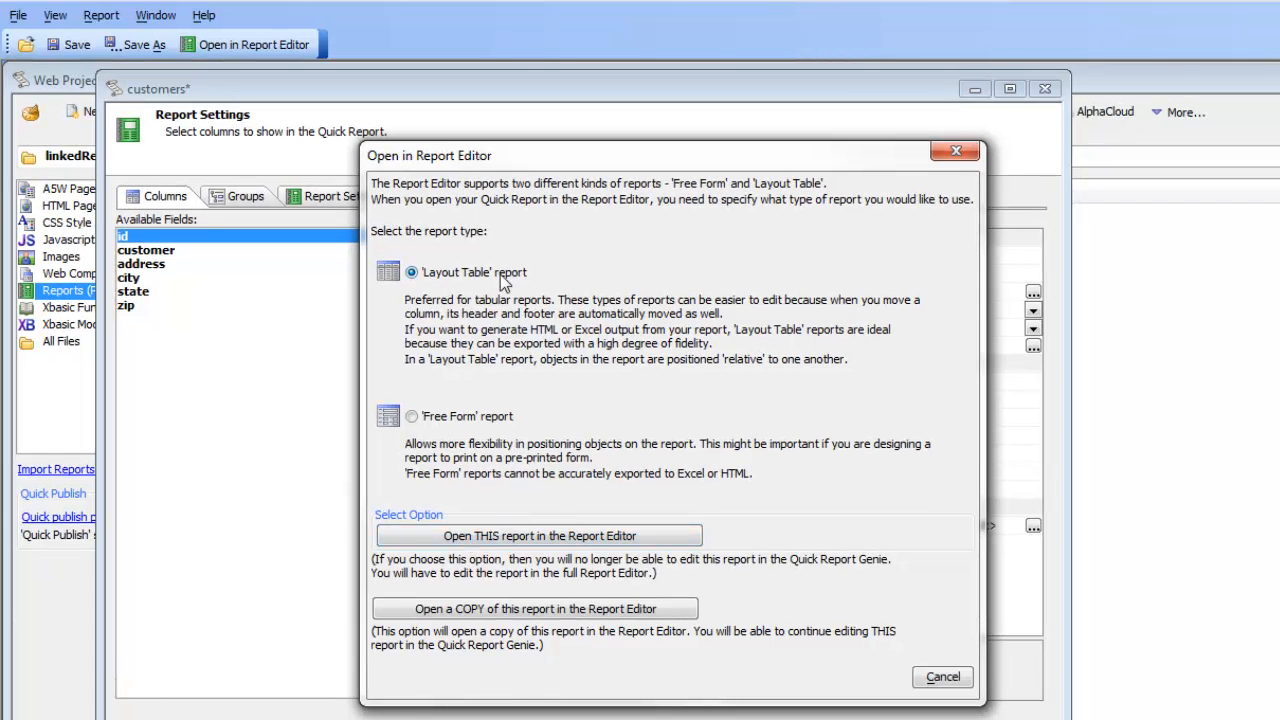
left_click(507, 538)
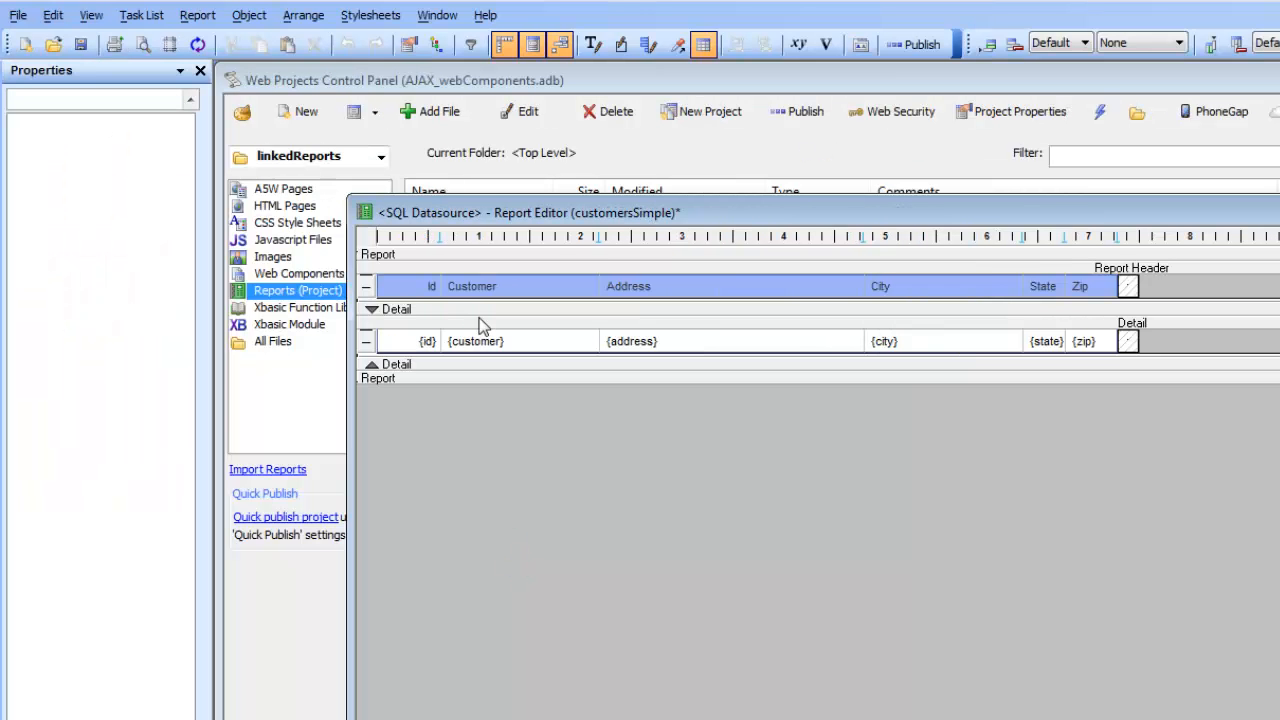
- Preview the customersSimple report from the Report Editor and return to its design
left_click(143, 46)
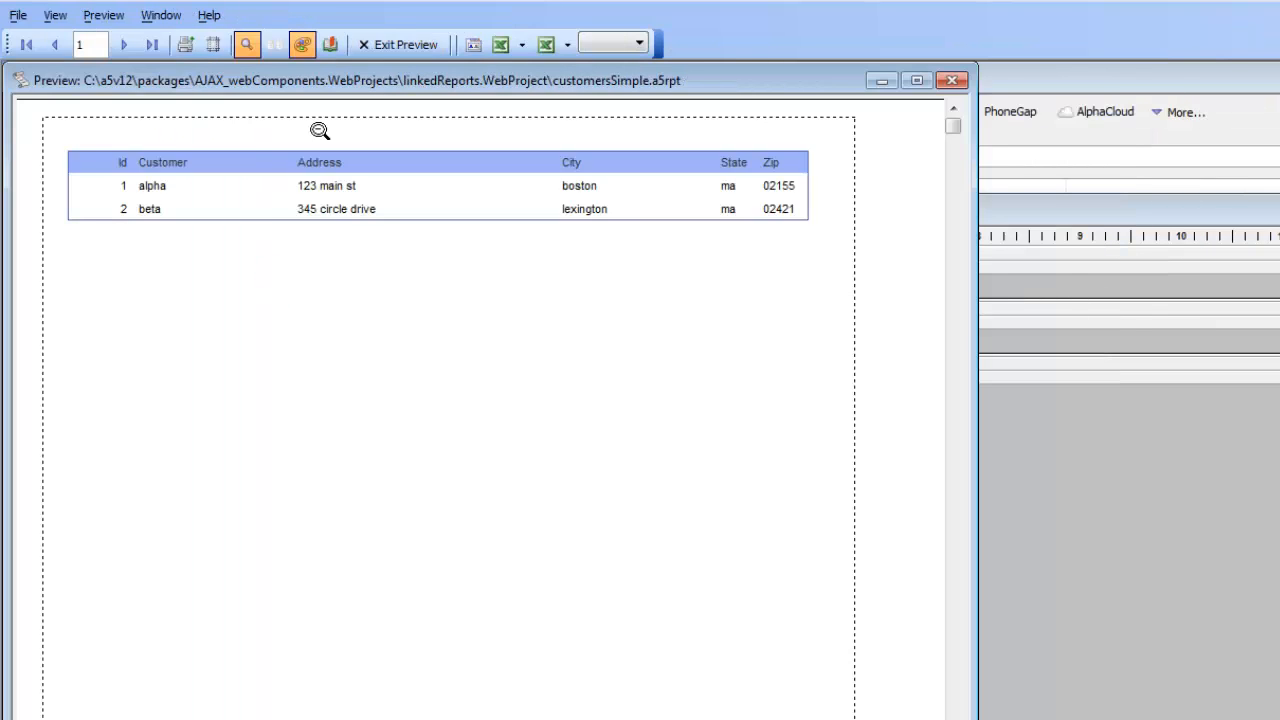
left_click(375, 45)
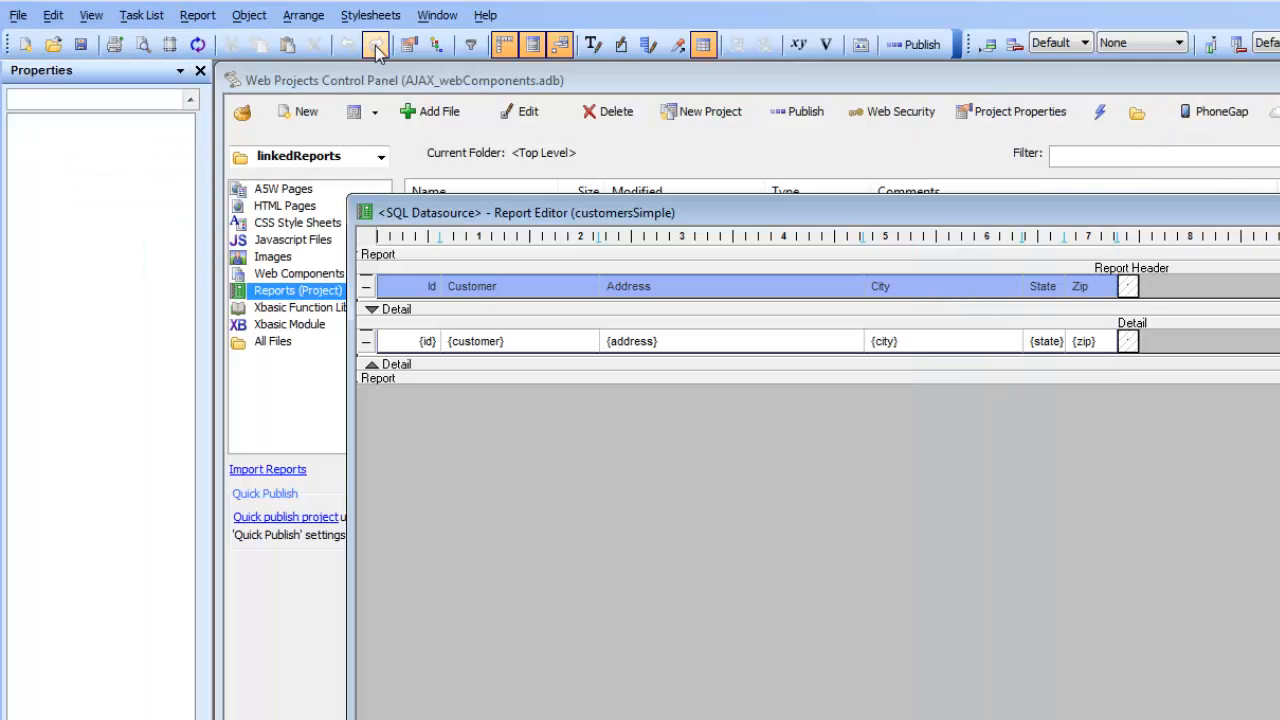
left_click_drag(1040, 224, 930, 188)
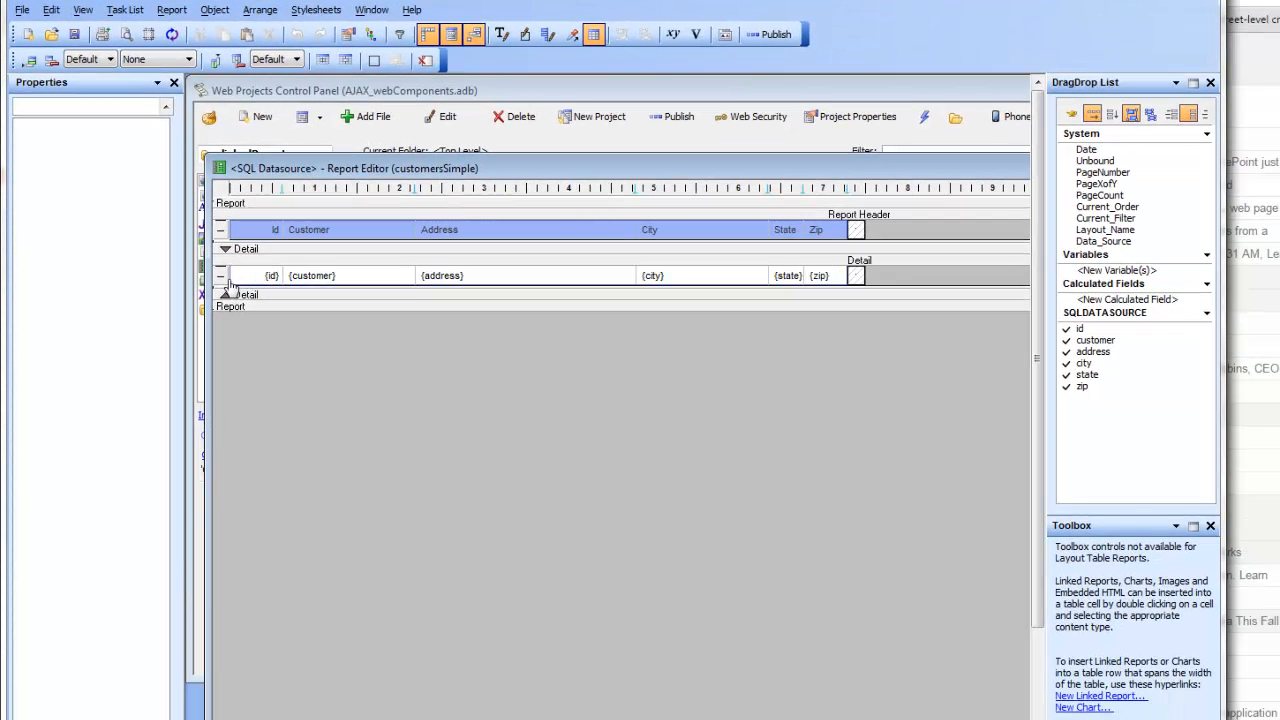
- Start a new linked report from the Detail row and choose the orders project report as its source
left_click(224, 279)
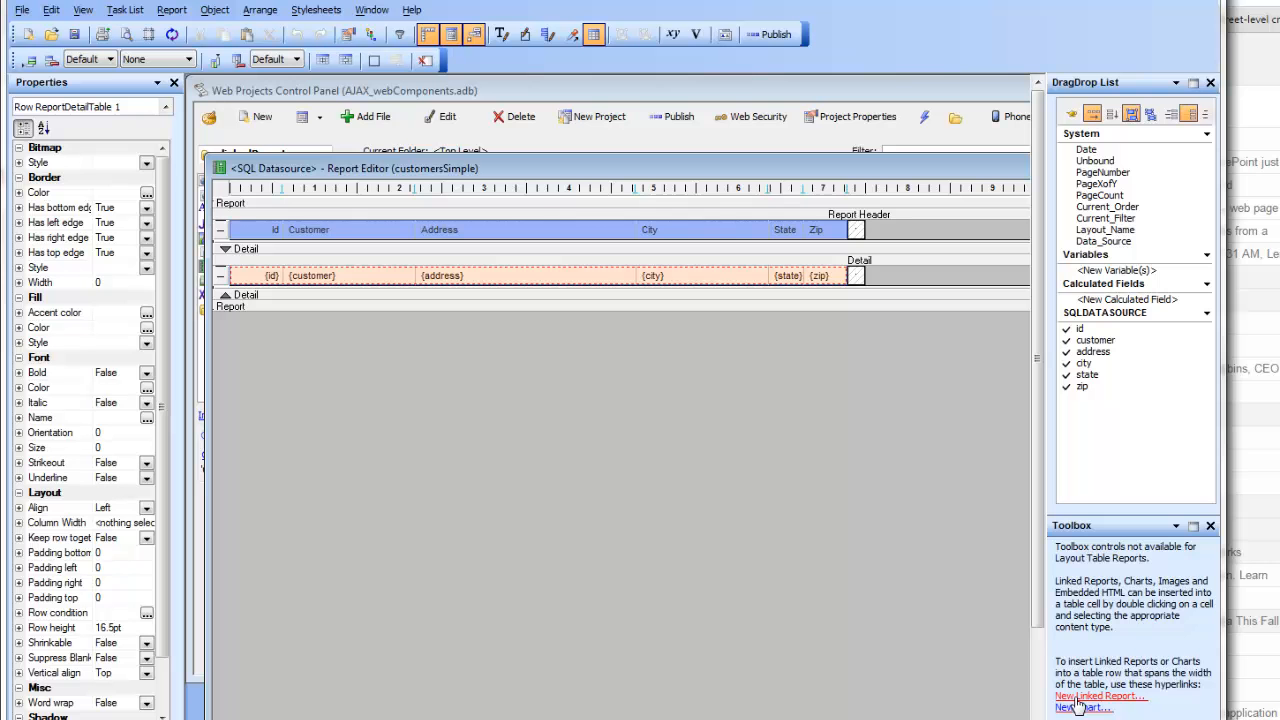
scroll(1078, 706, "down", 2)
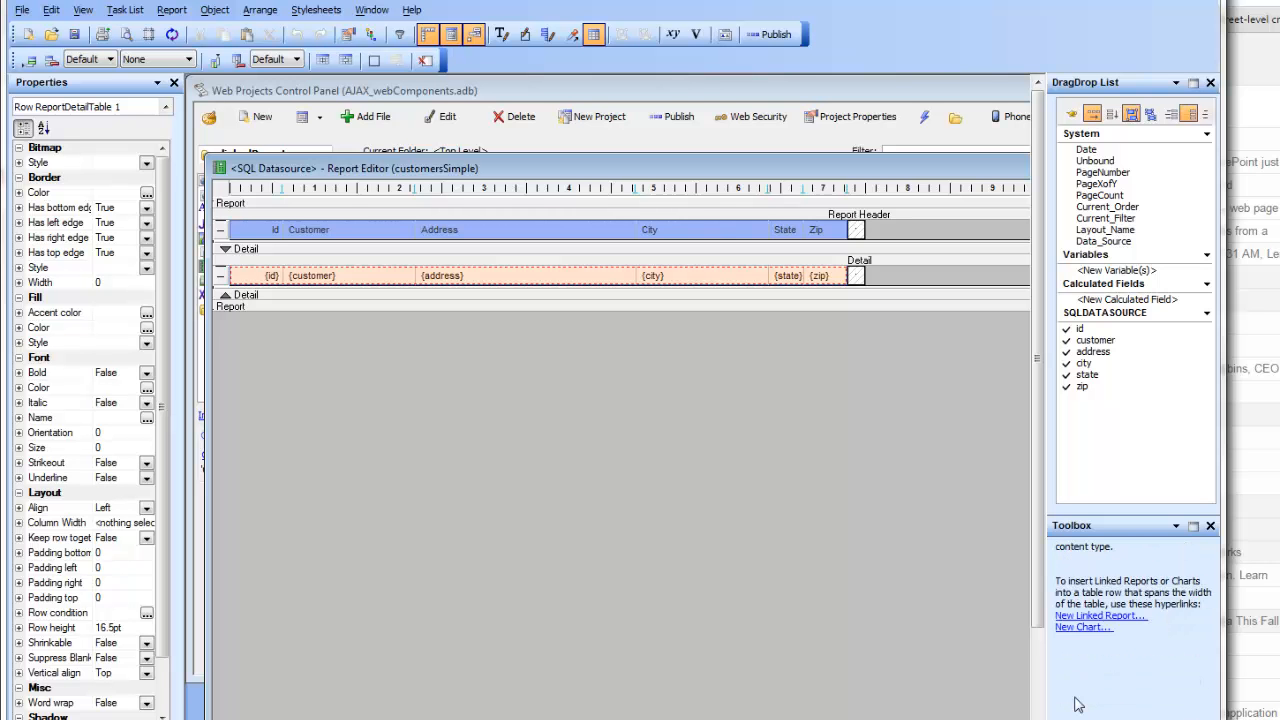
left_click(1072, 617)
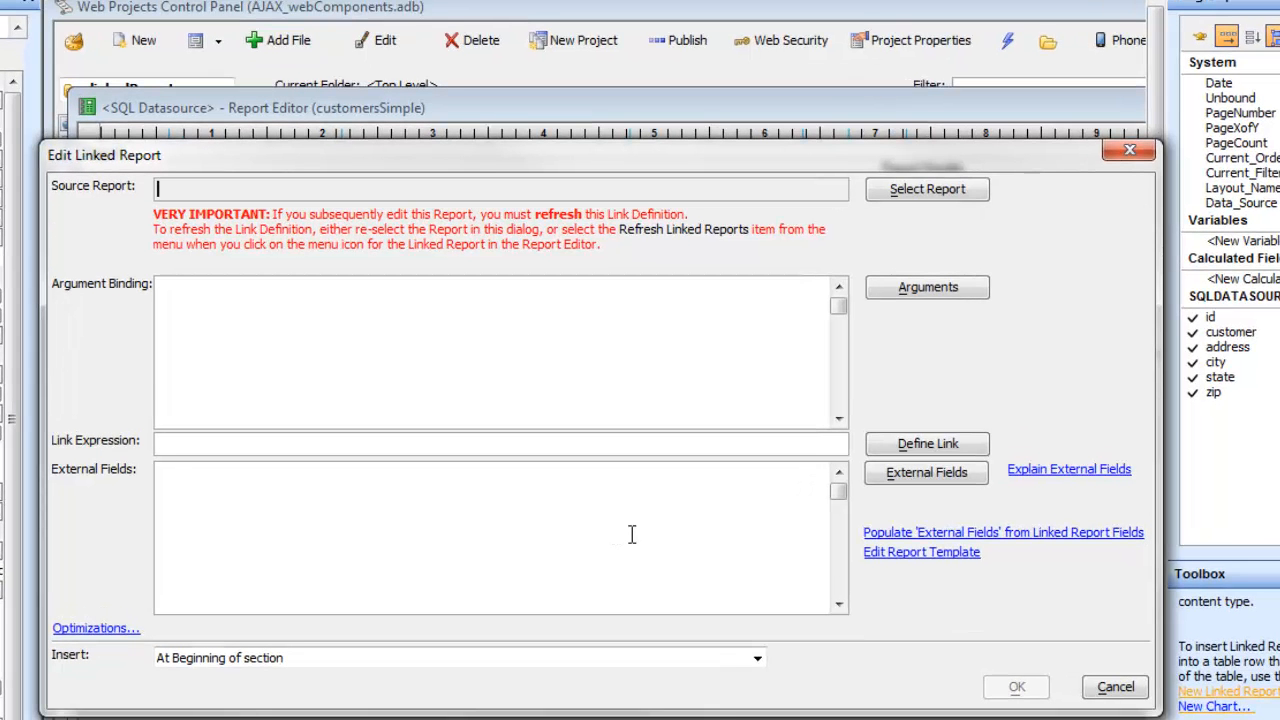
left_click(925, 190)
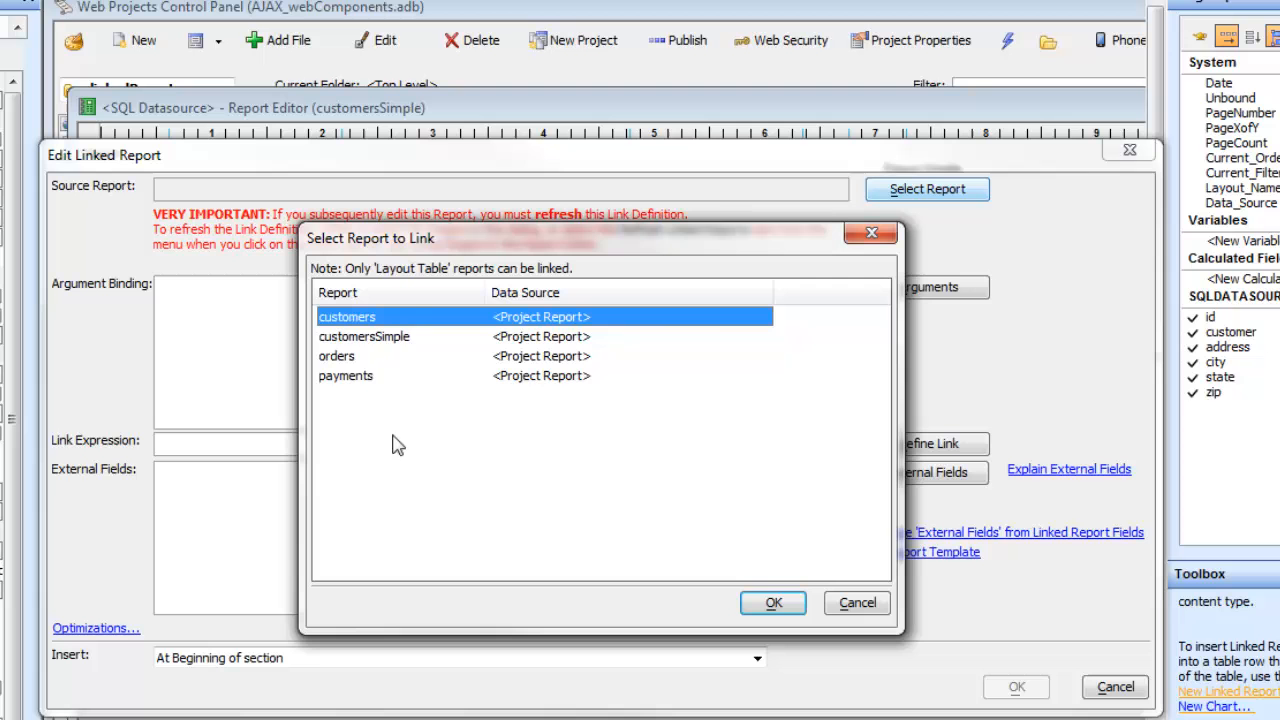
left_click(347, 358)
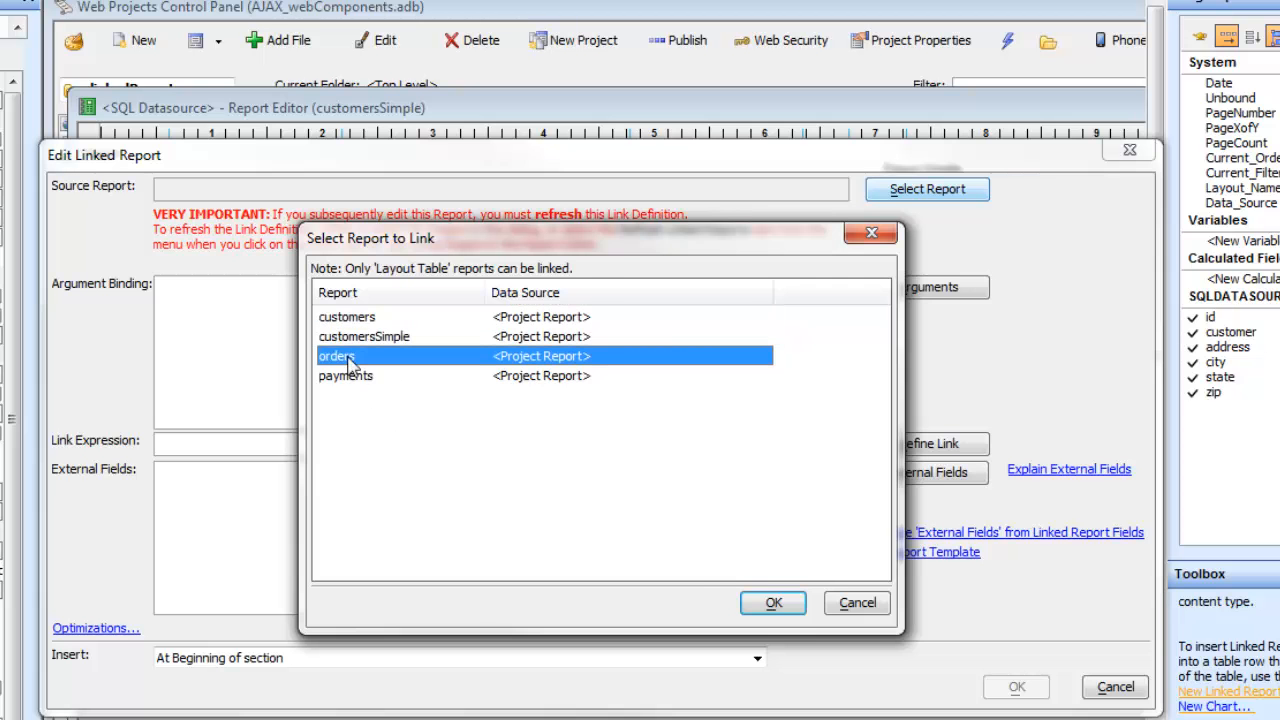
left_click(772, 602)
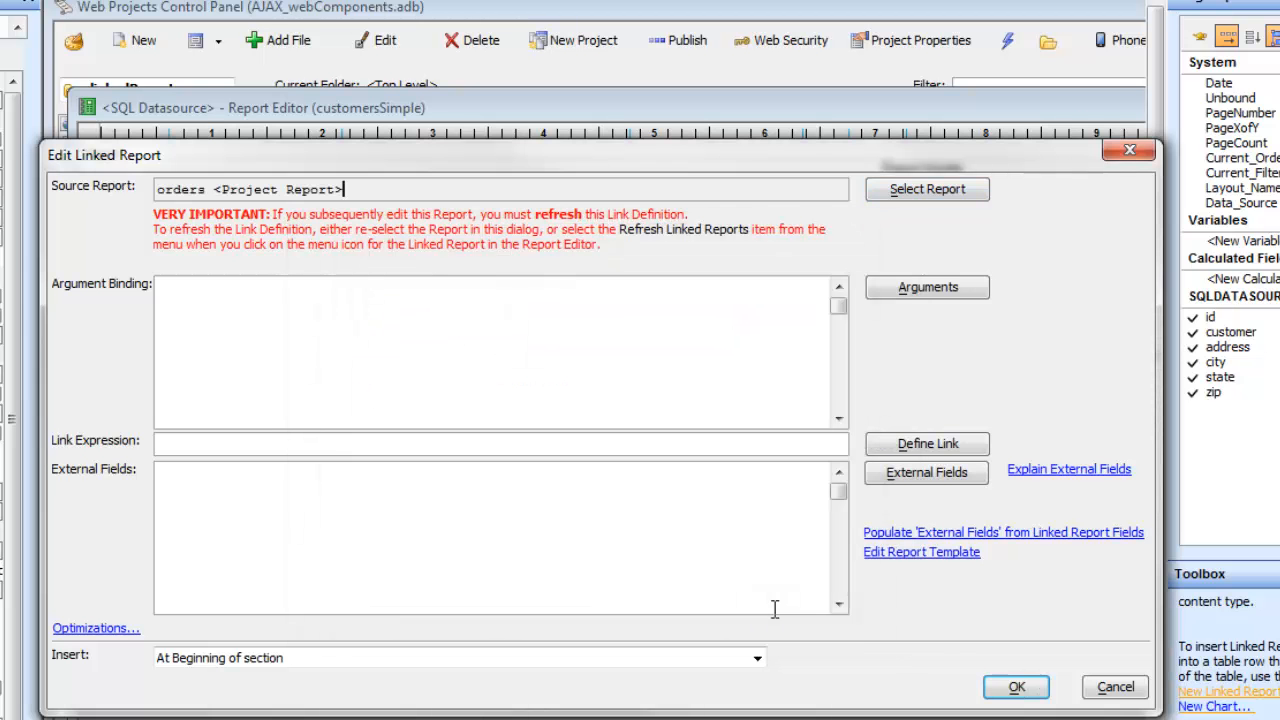
- Link the orders report's CUSTOMERID field to the parent's {id} value and insert the linked report at the beginning of the section
left_click(903, 448)
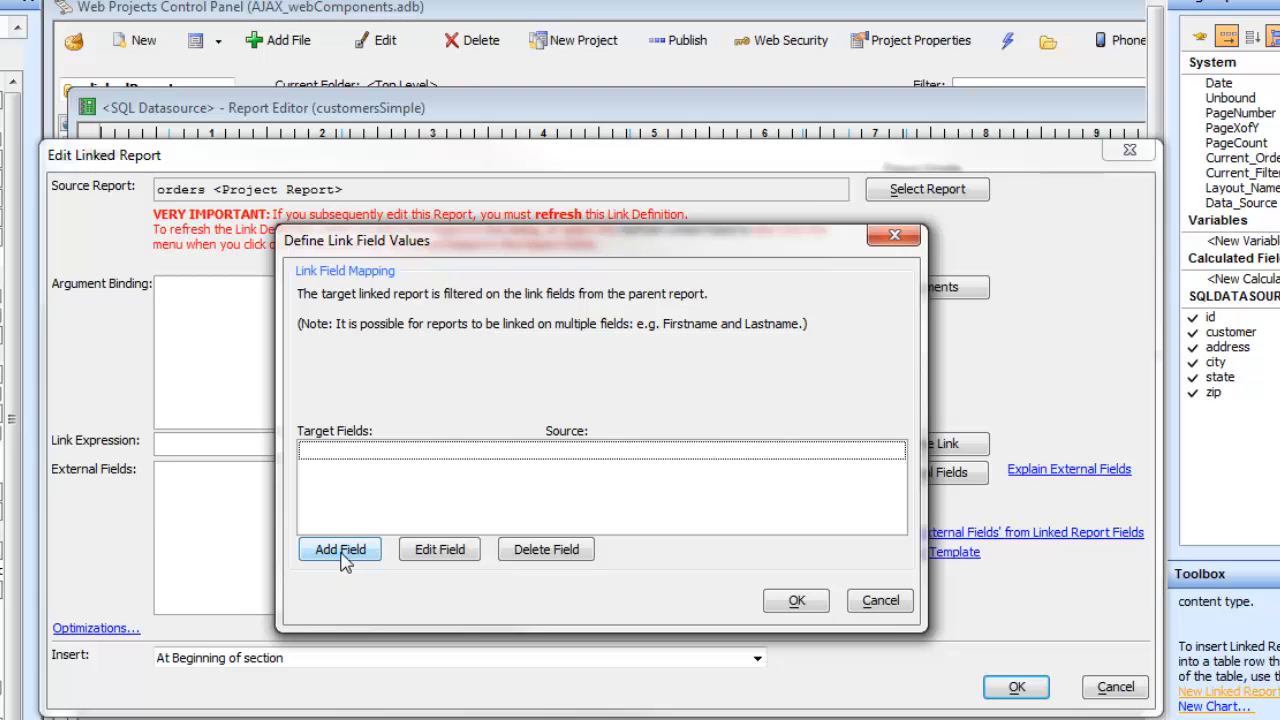
left_click(345, 552)
left_click(257, 415)
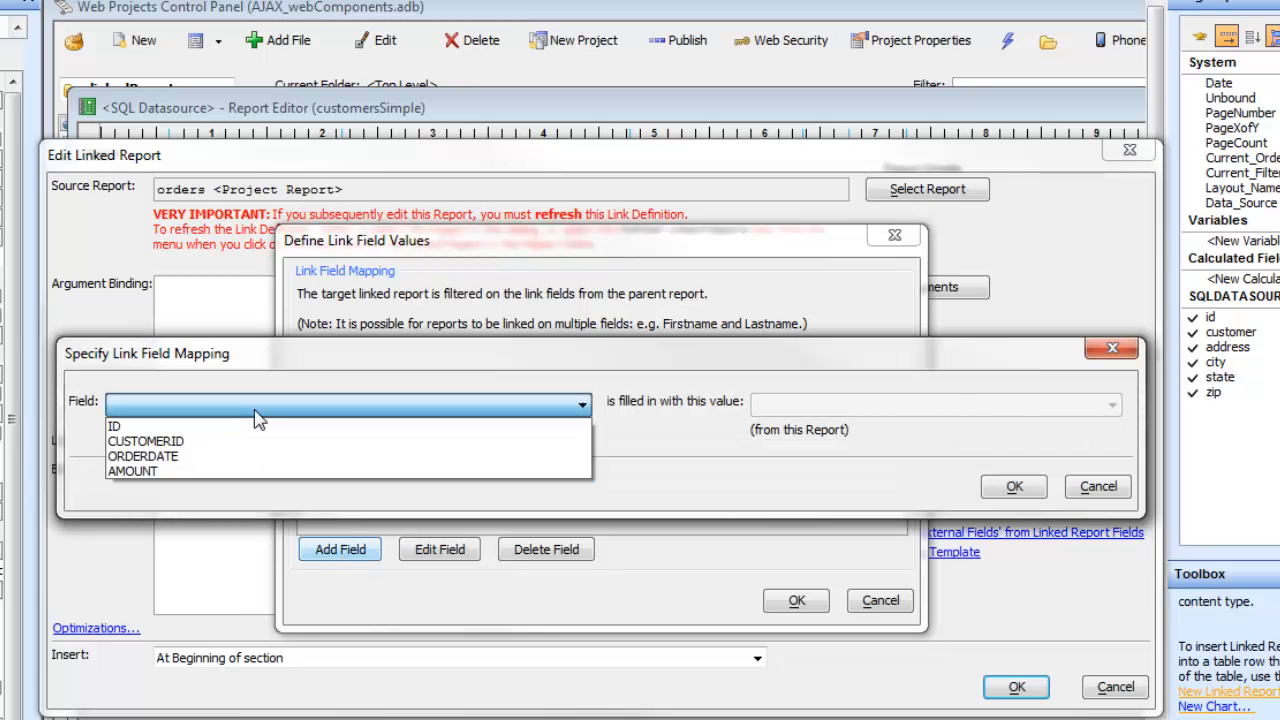
left_click(196, 443)
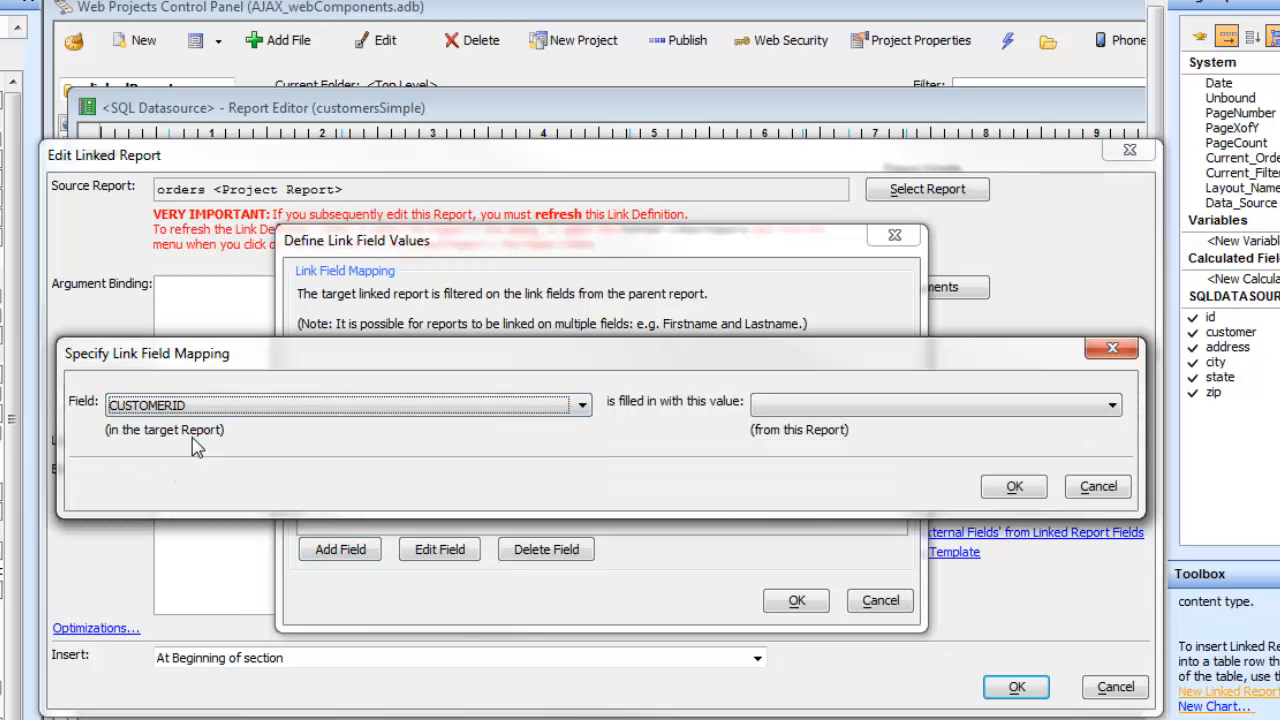
left_click(786, 408)
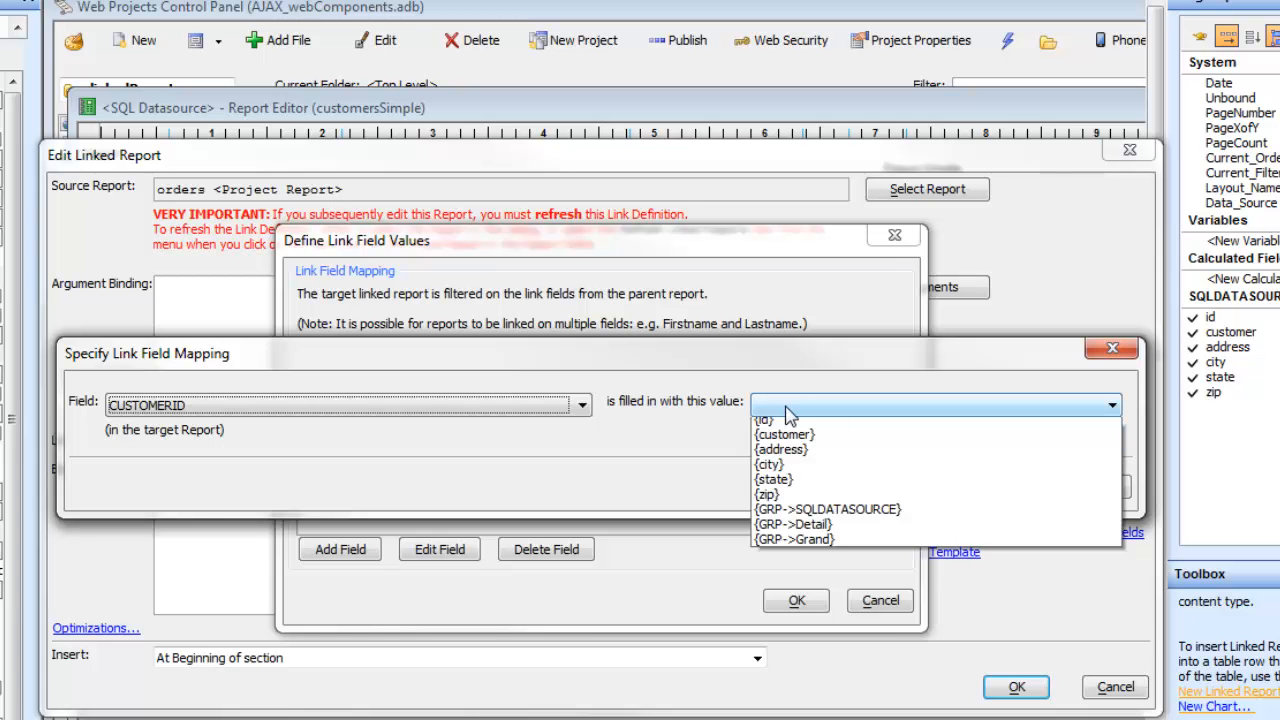
left_click(786, 450)
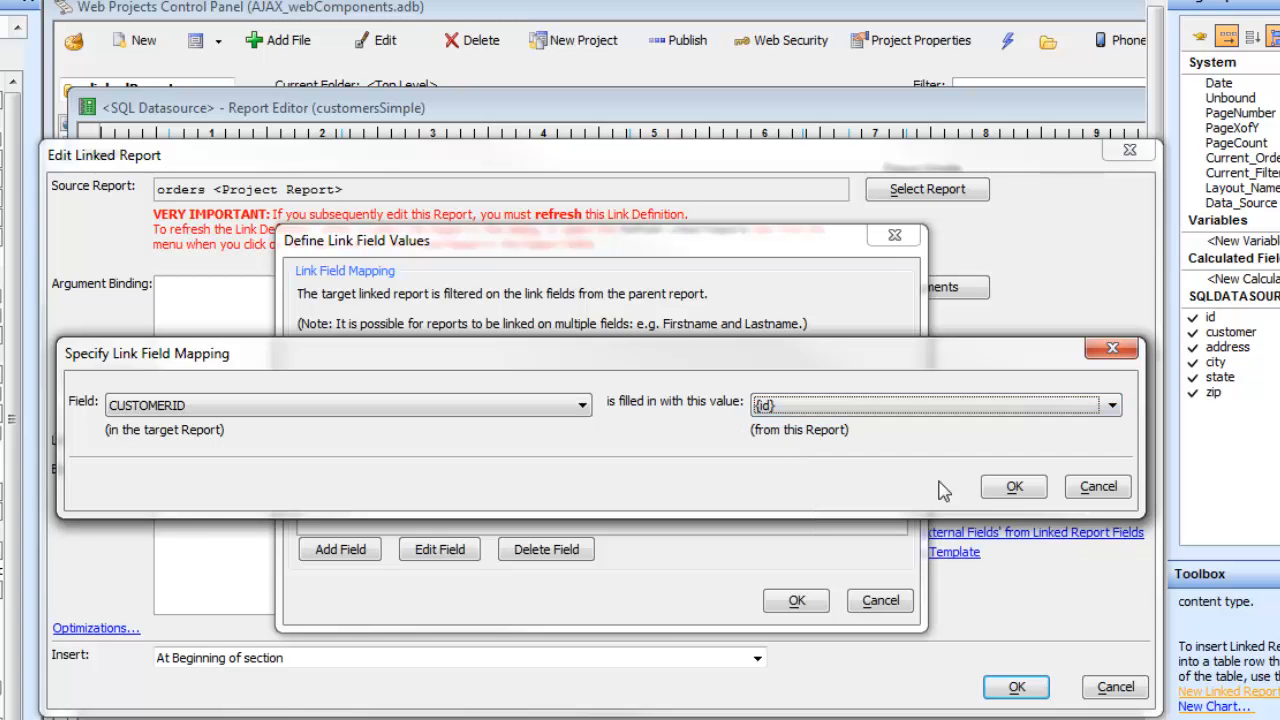
left_click(998, 486)
left_click(785, 601)
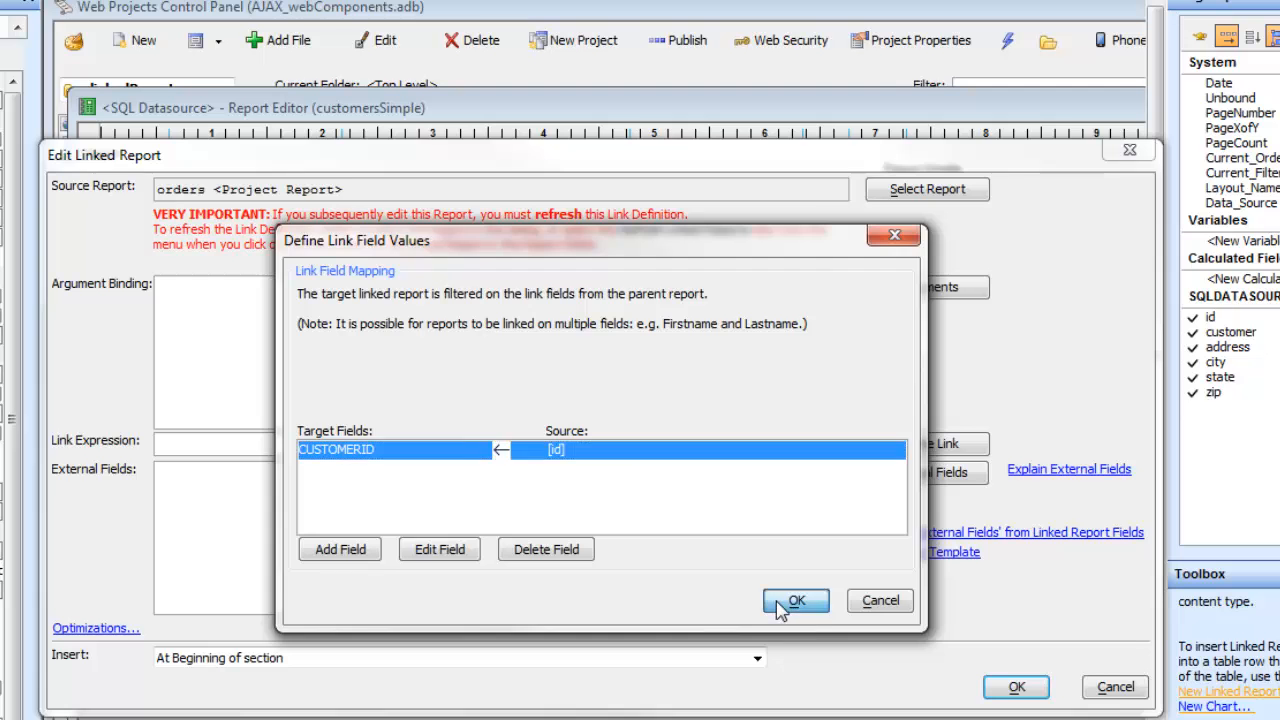
left_click(1015, 688)
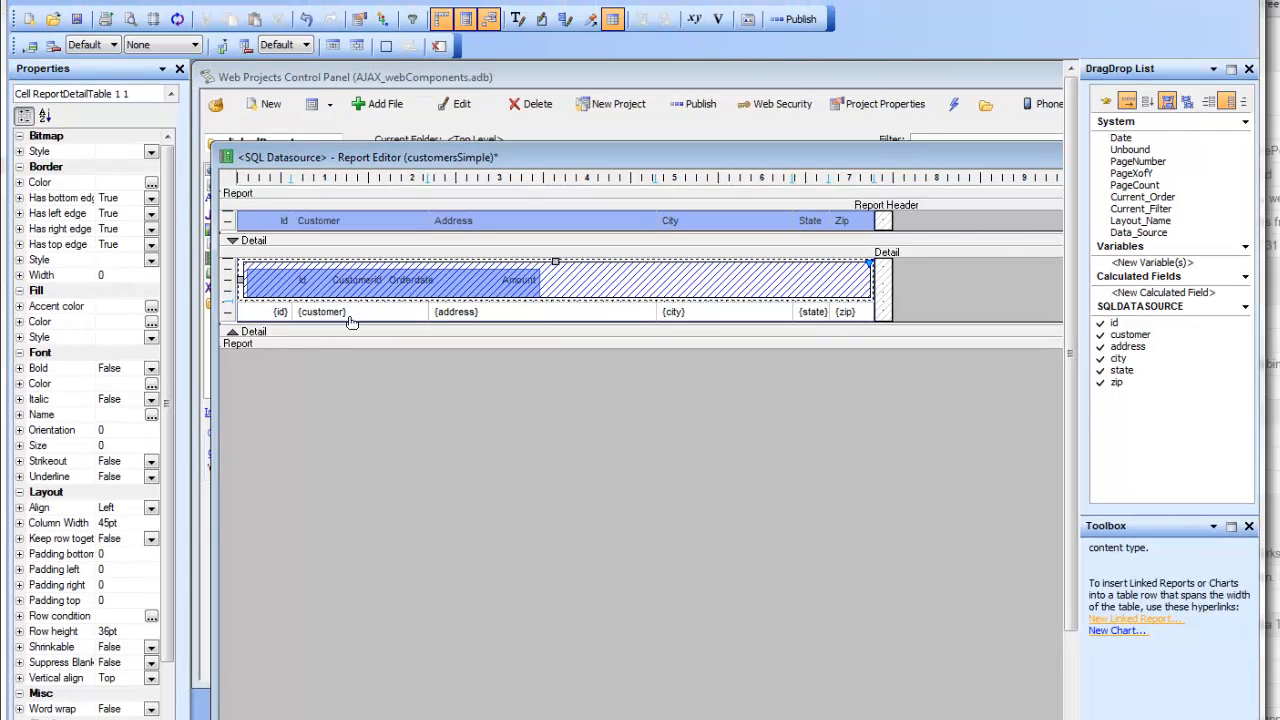
left_click(350, 316)
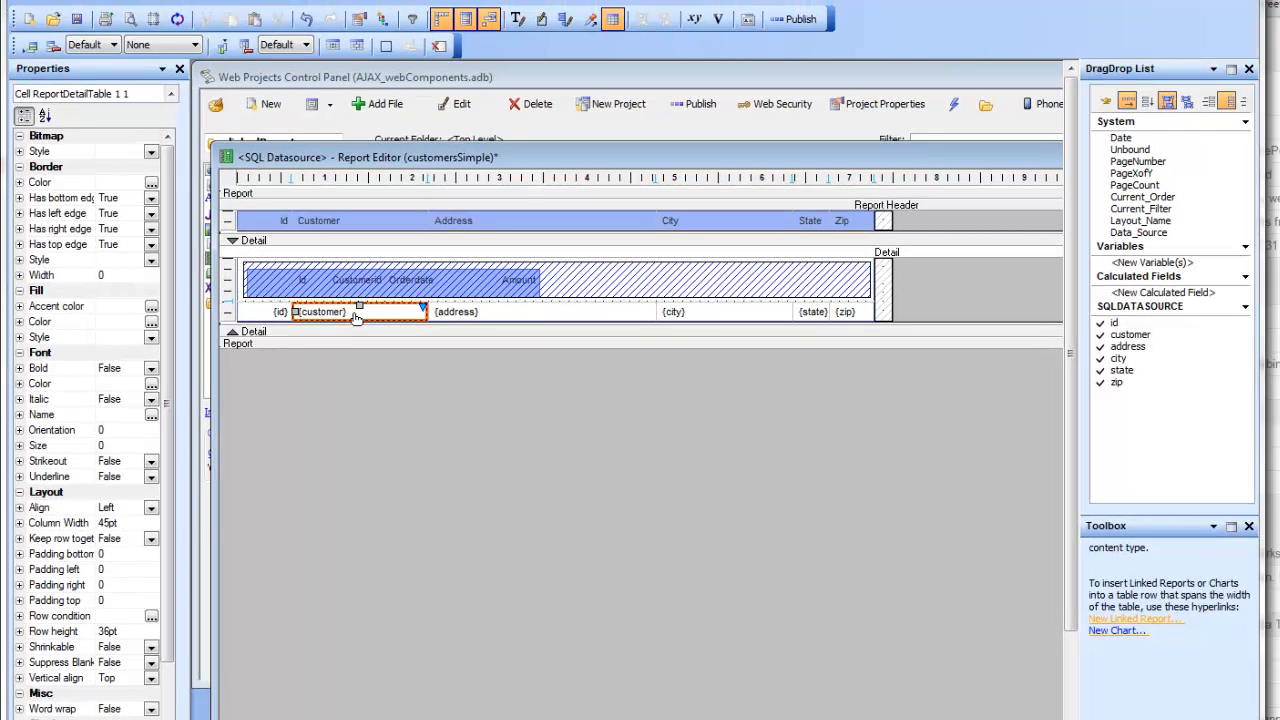
- Move the row holding the linked orders report below the row of customer fields in the Detail section
left_click(265, 295)
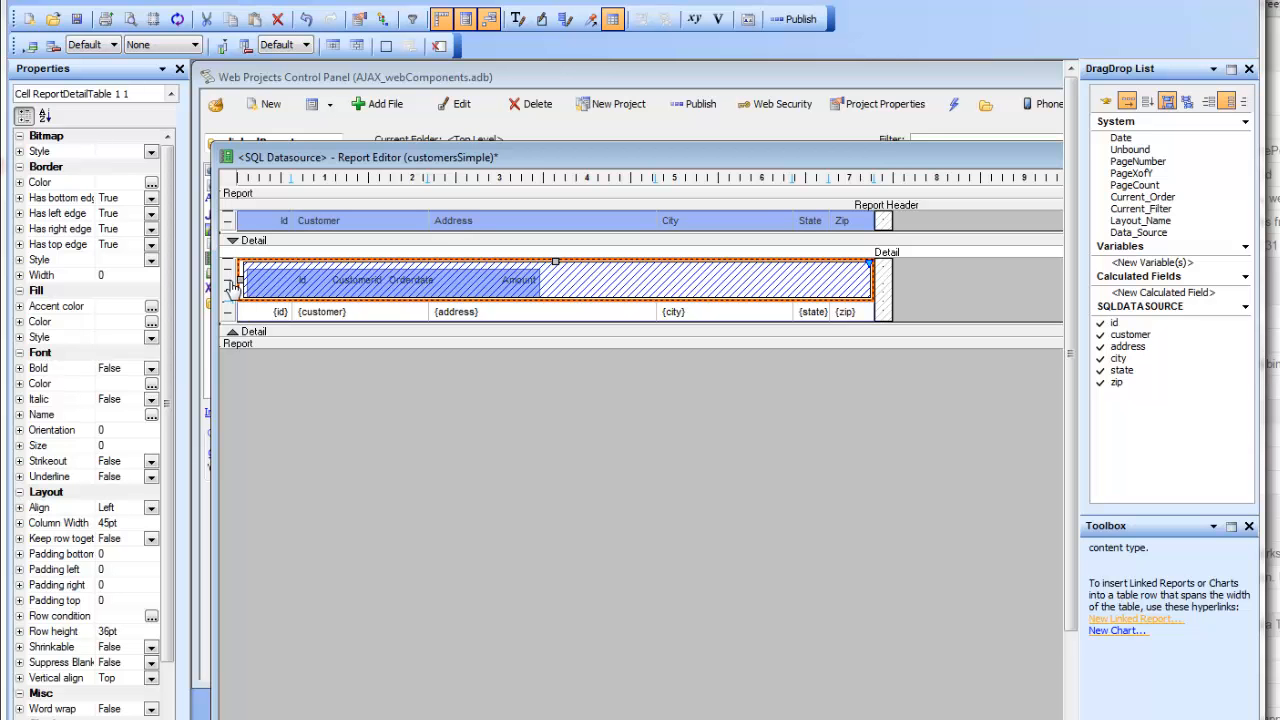
left_click(242, 284)
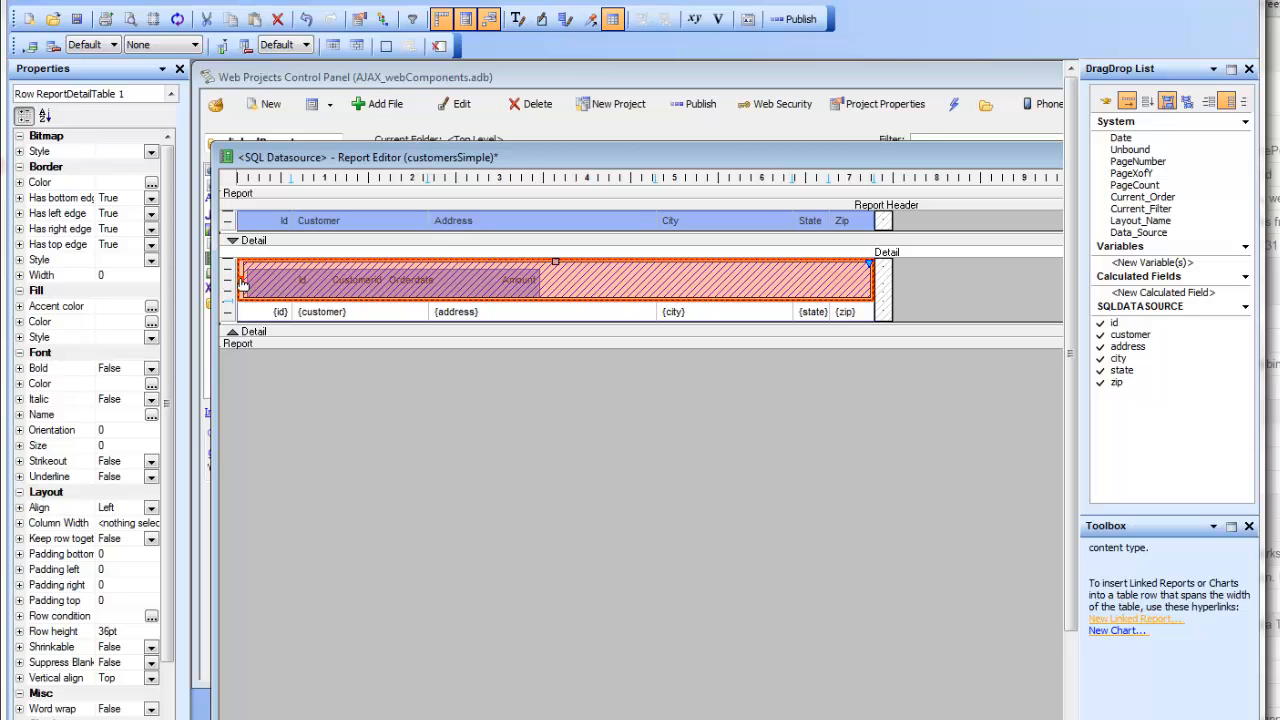
left_click(241, 283)
left_click(241, 284)
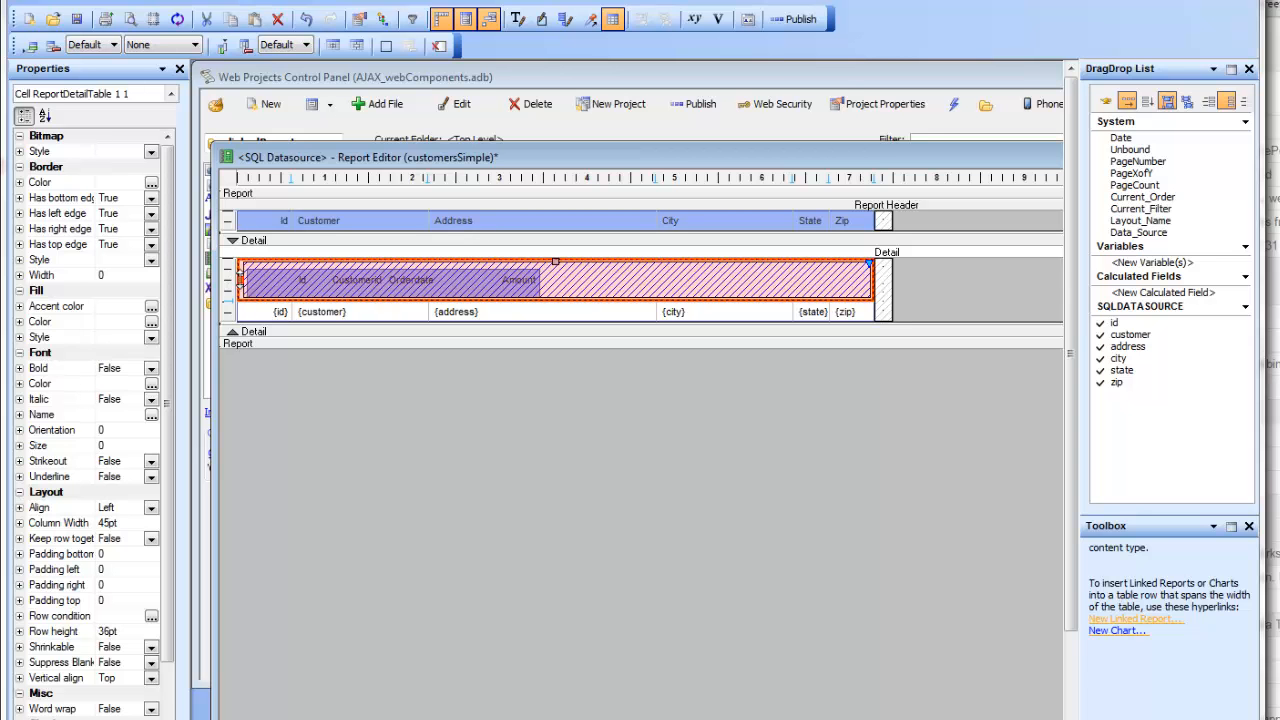
left_click_drag(241, 282, 241, 318)
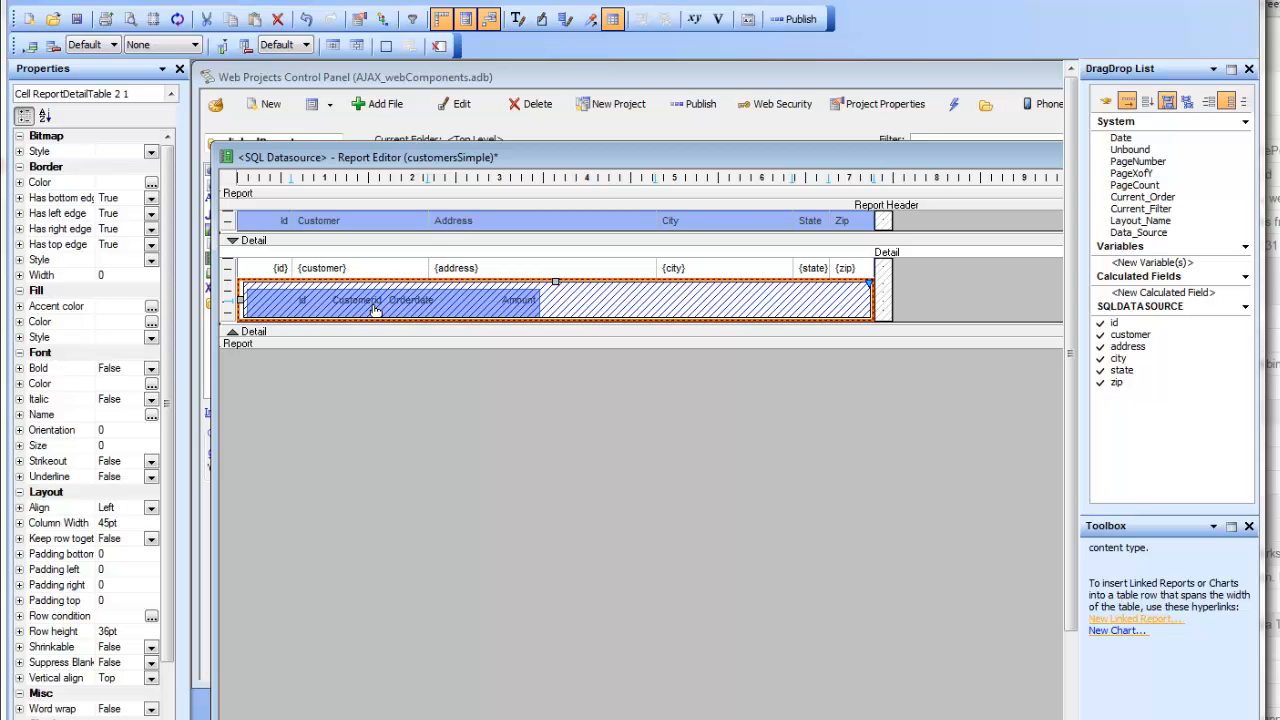
- Save the customersSimple report, preview it with its linked orders, and return to the design
left_click(78, 20)
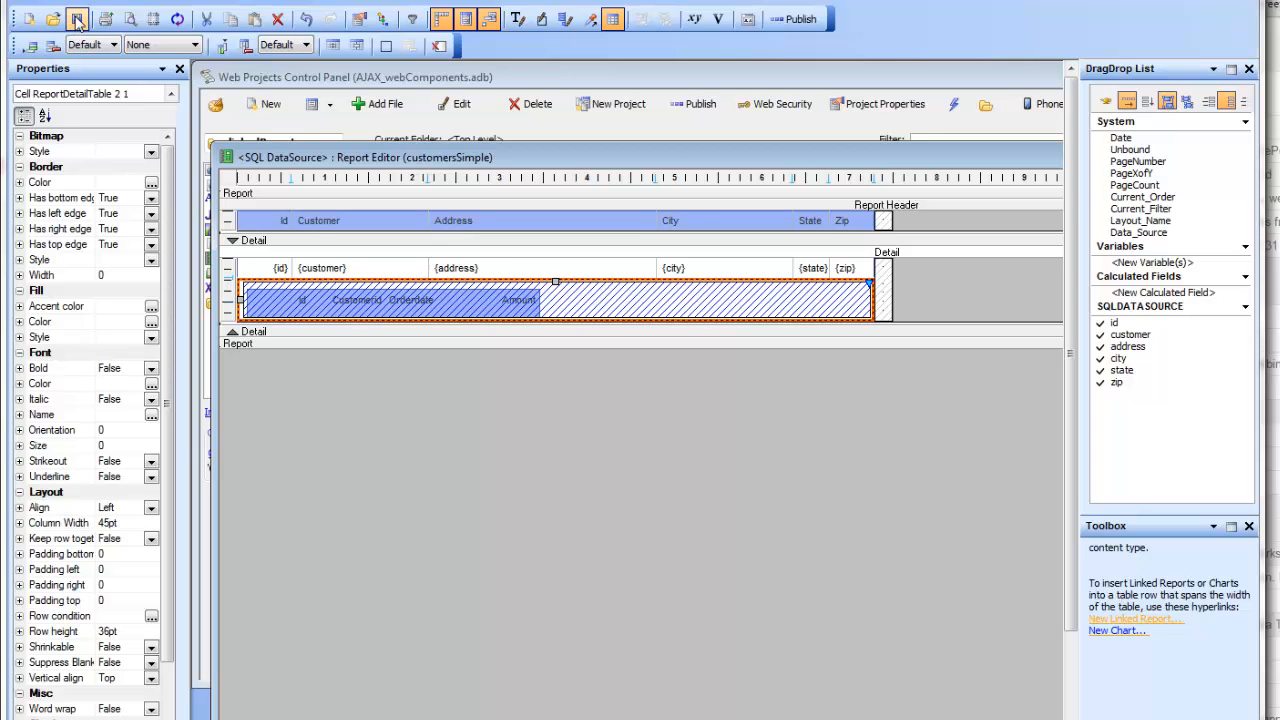
left_click(131, 19)
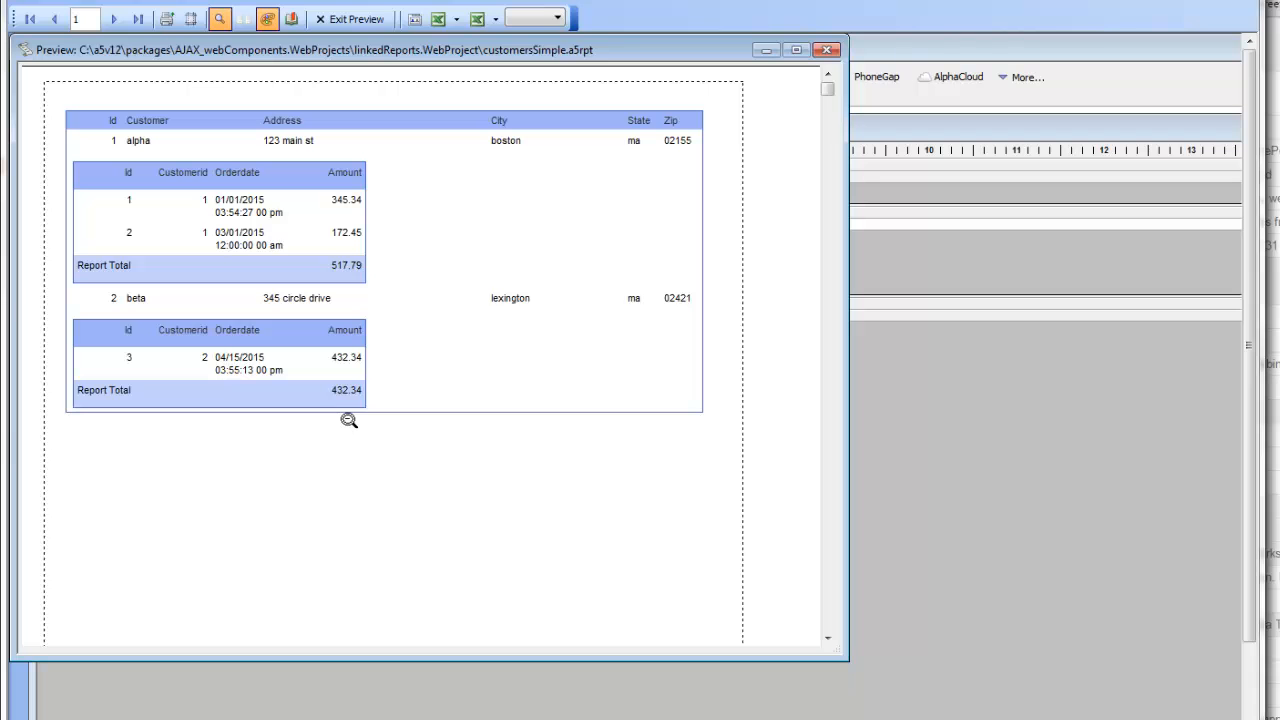
left_click(365, 21)
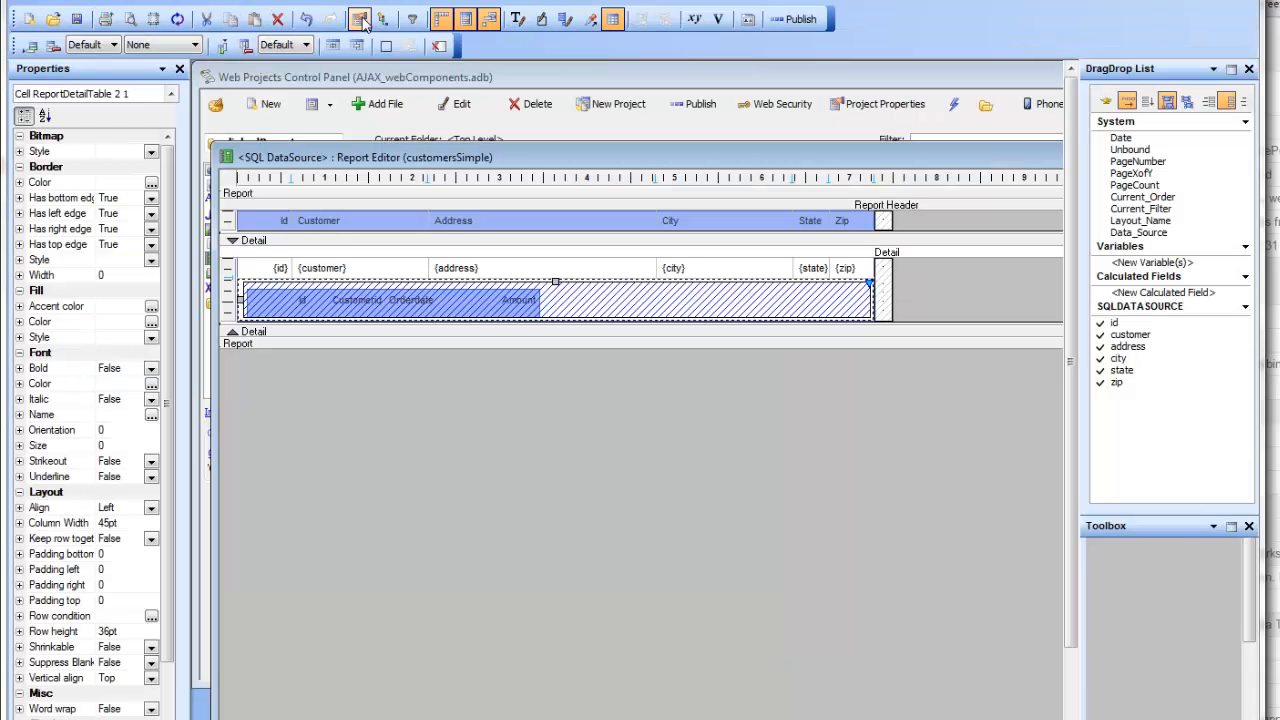
- Split the merged orders row and merge only its cells under {id}, {customer} and {address} for the linked orders report
left_click(568, 303)
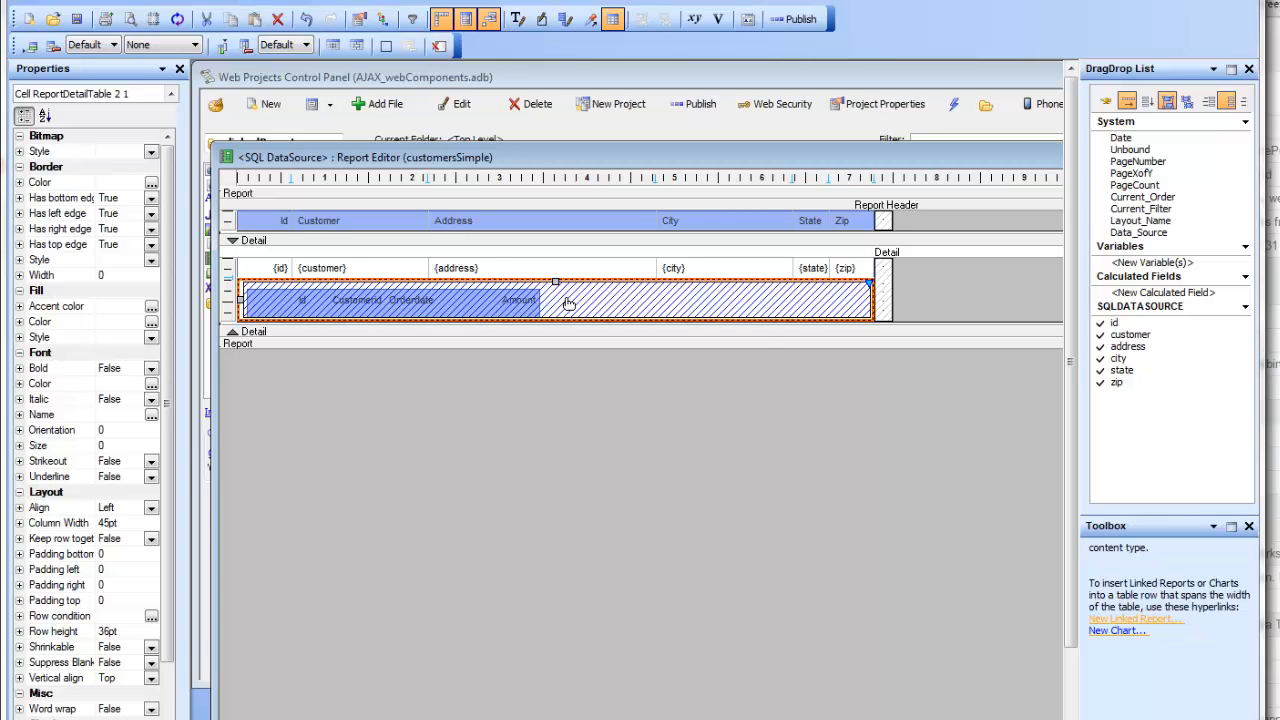
right_click(568, 303)
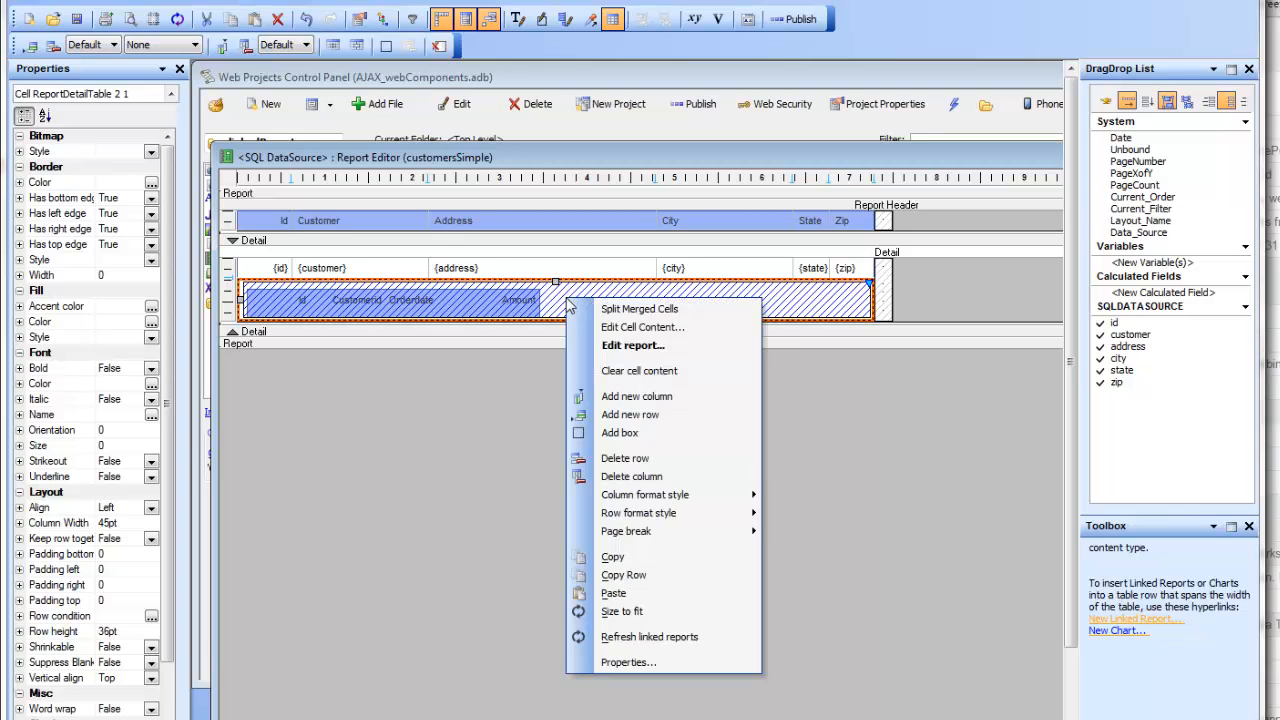
left_click(622, 312)
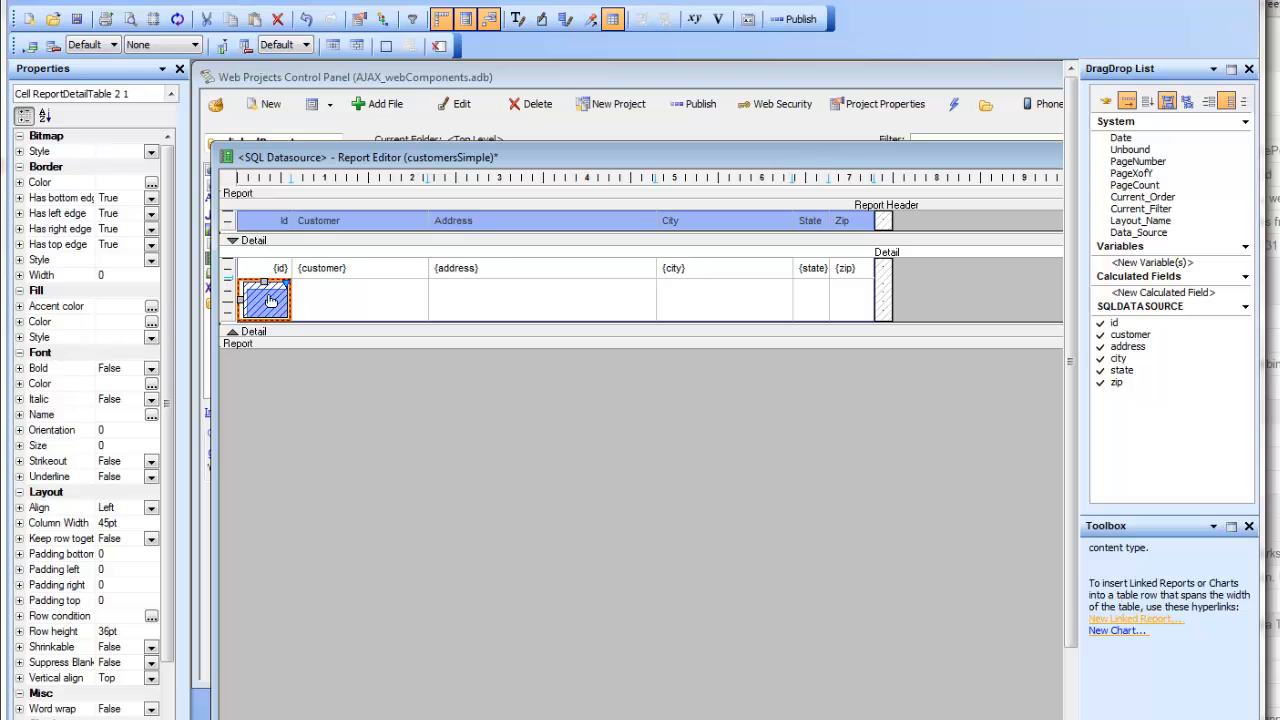
left_click(367, 308)
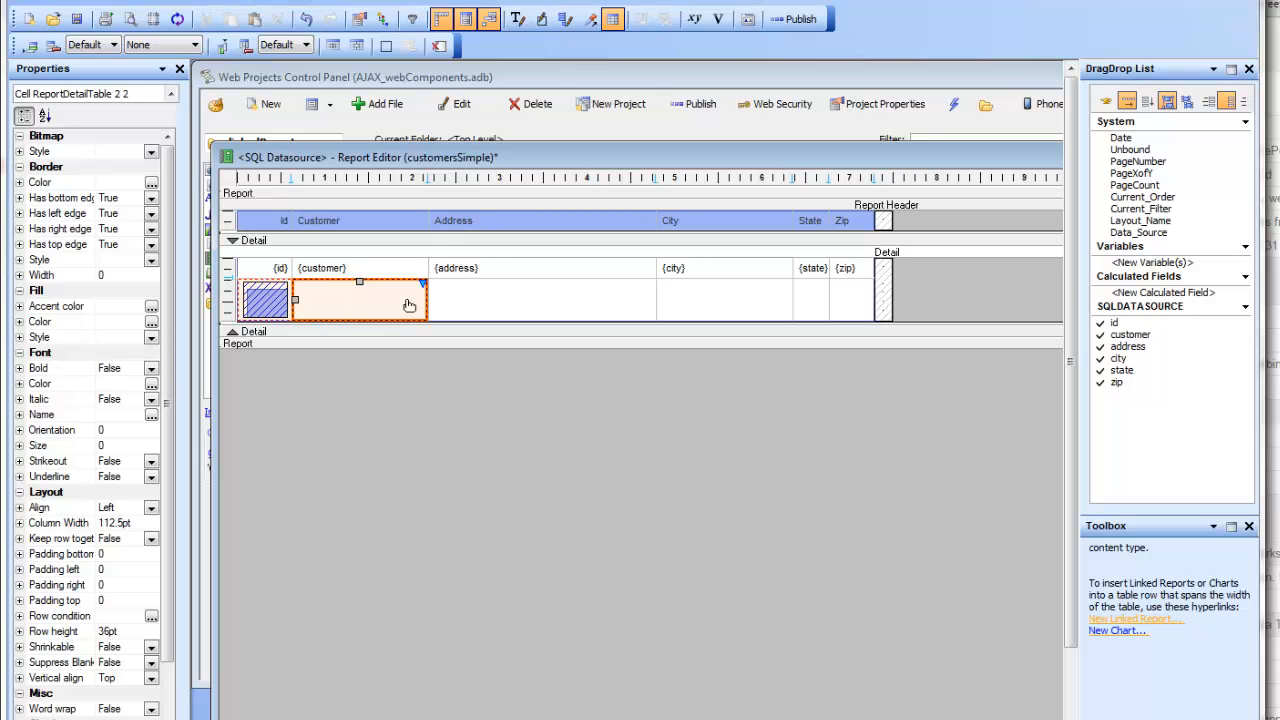
left_click(476, 304)
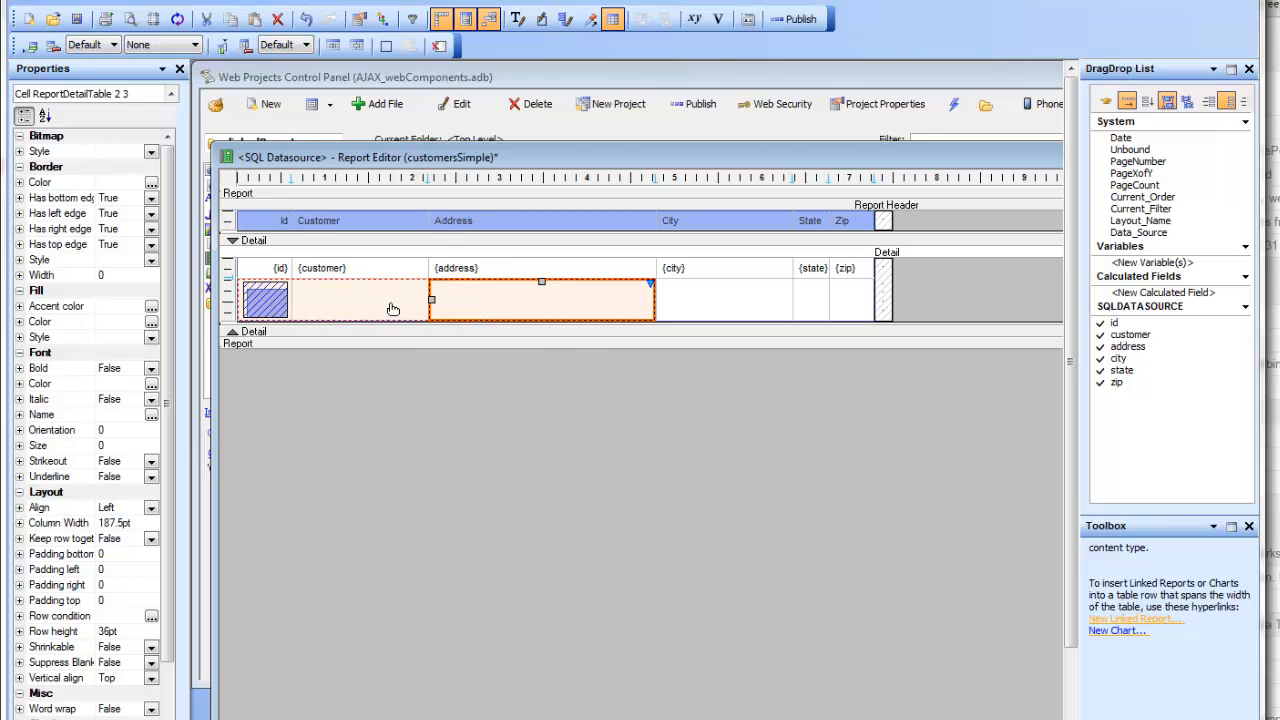
right_click(393, 309)
left_click(465, 333)
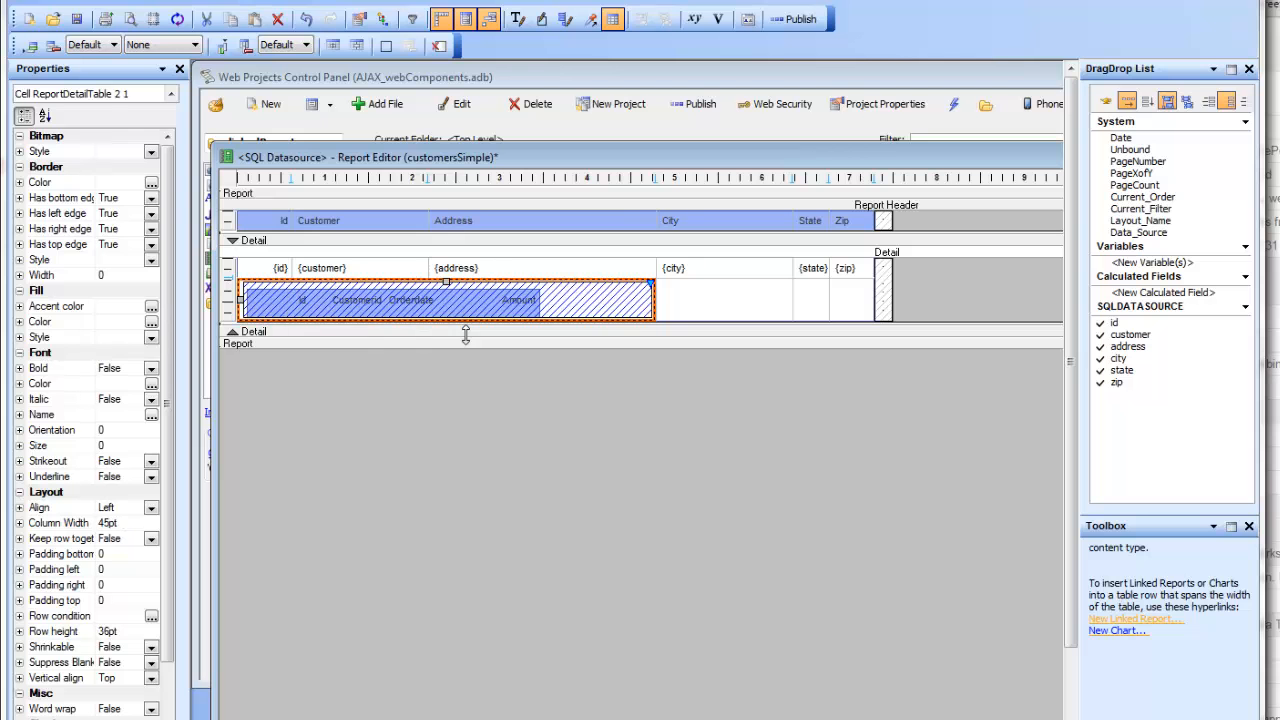
- Merge the empty cells under {city}, {state} and {zip} beside the linked orders report
left_click(709, 303)
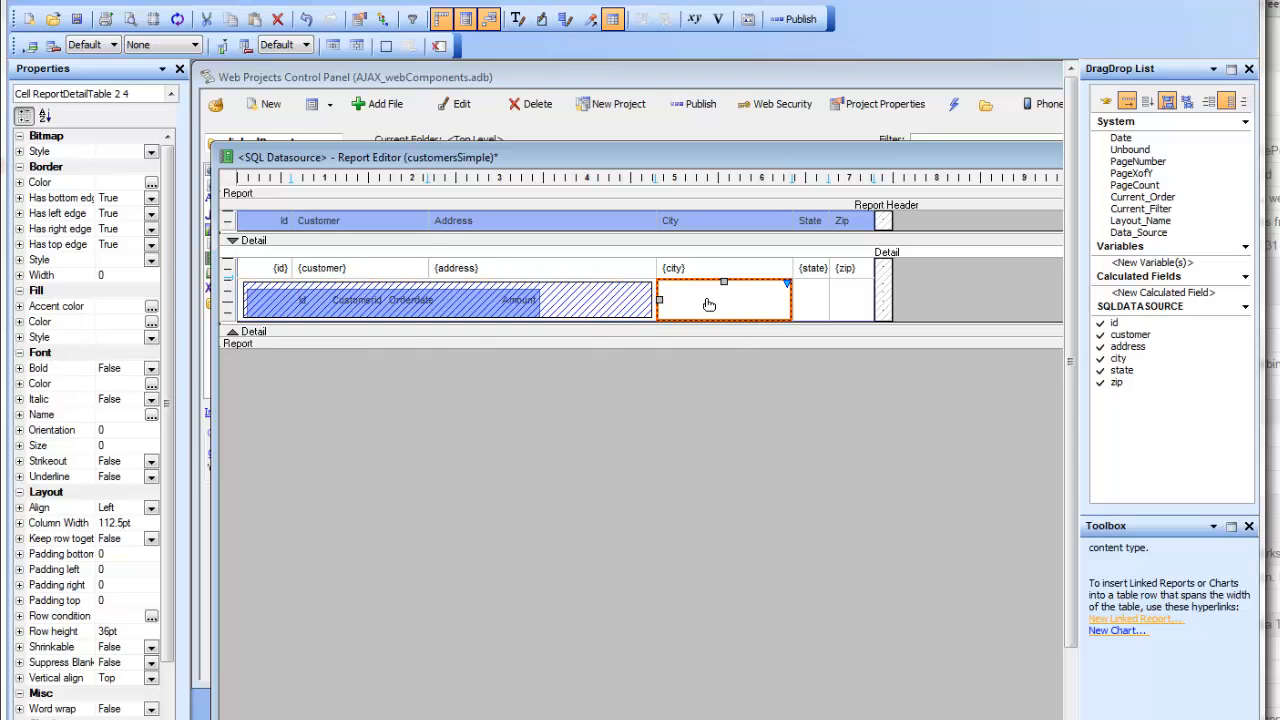
left_click(814, 300, "shift")
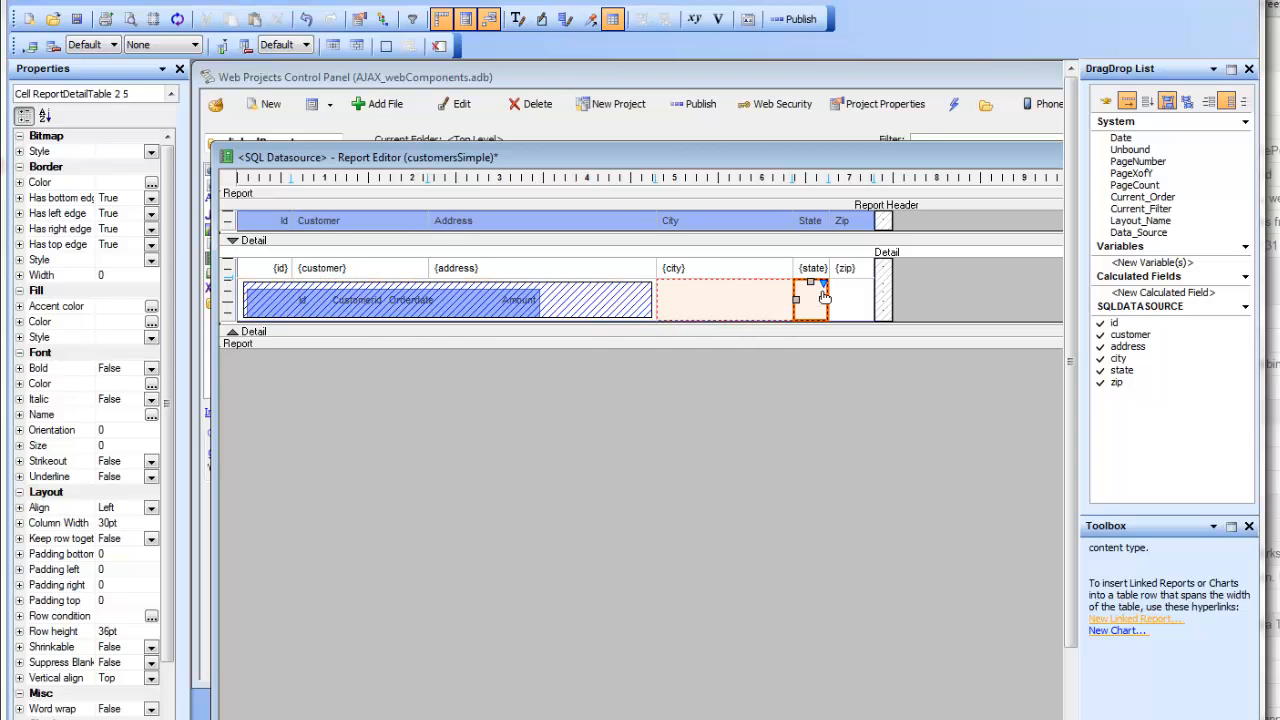
left_click(845, 296, "shift")
right_click(757, 309)
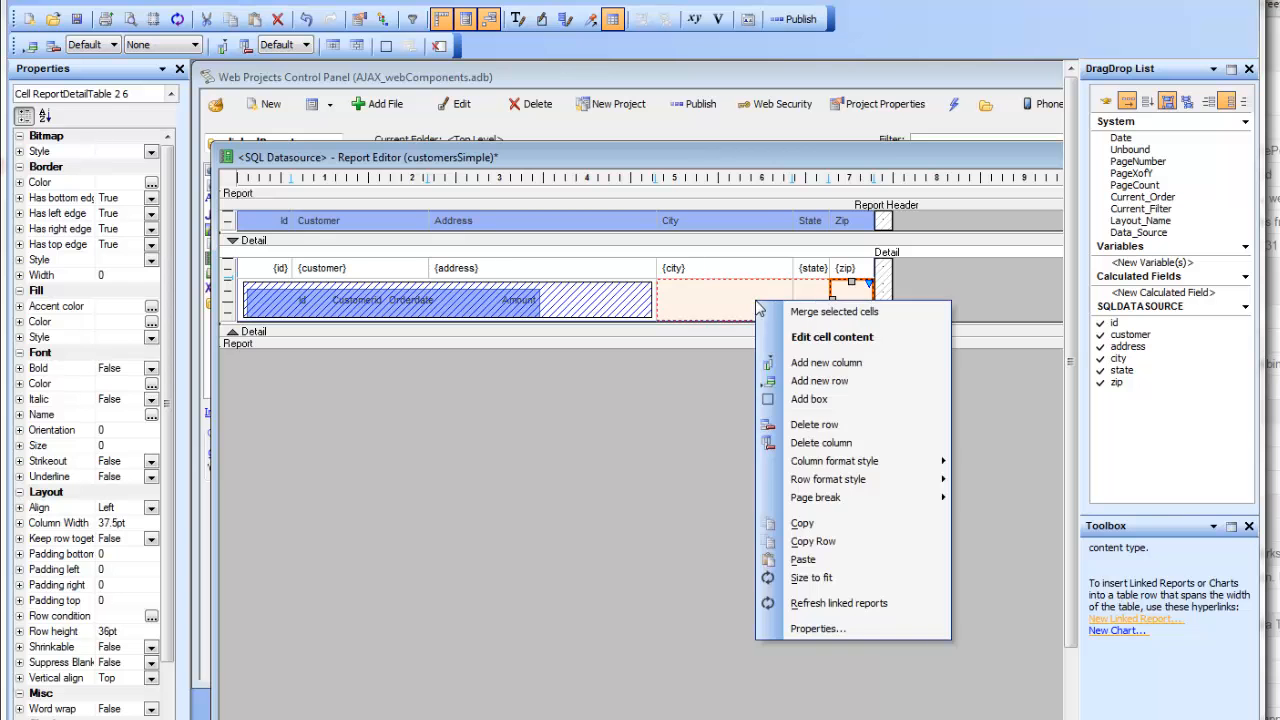
left_click(821, 313)
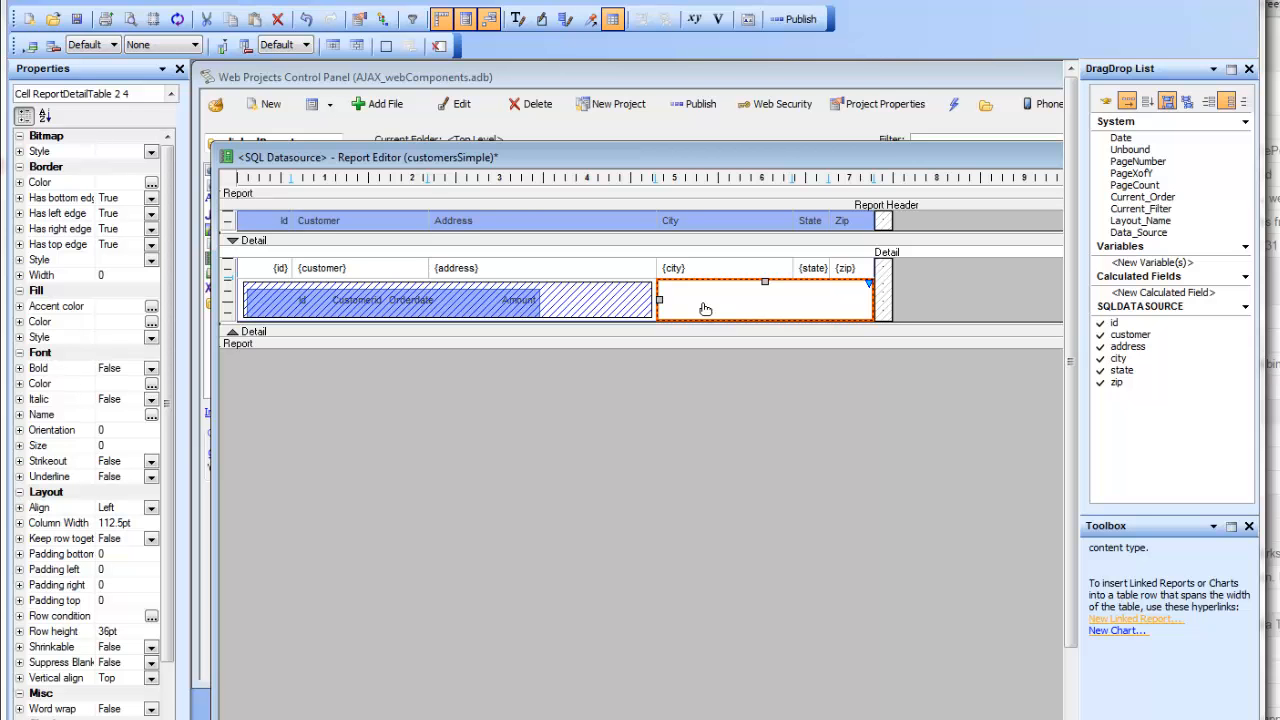
- Set the merged empty cell's content to a linked report with the payments project report as its source
double_click(705, 309)
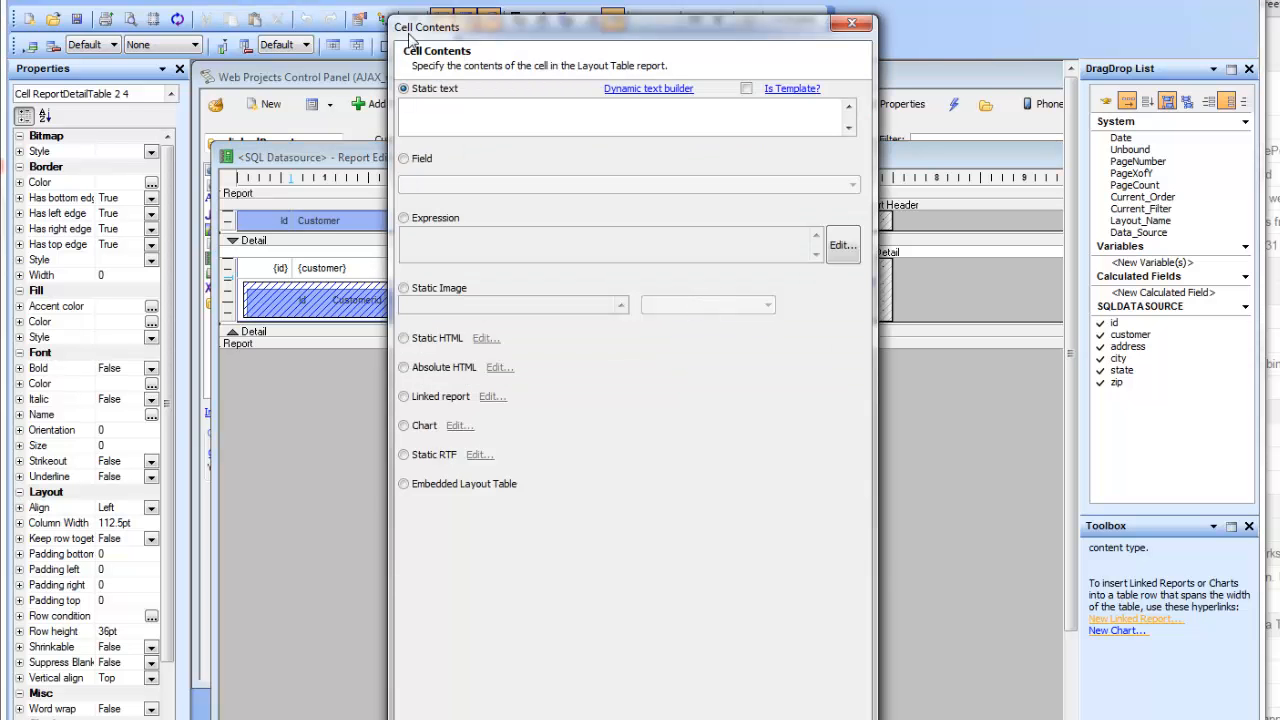
left_click(404, 397)
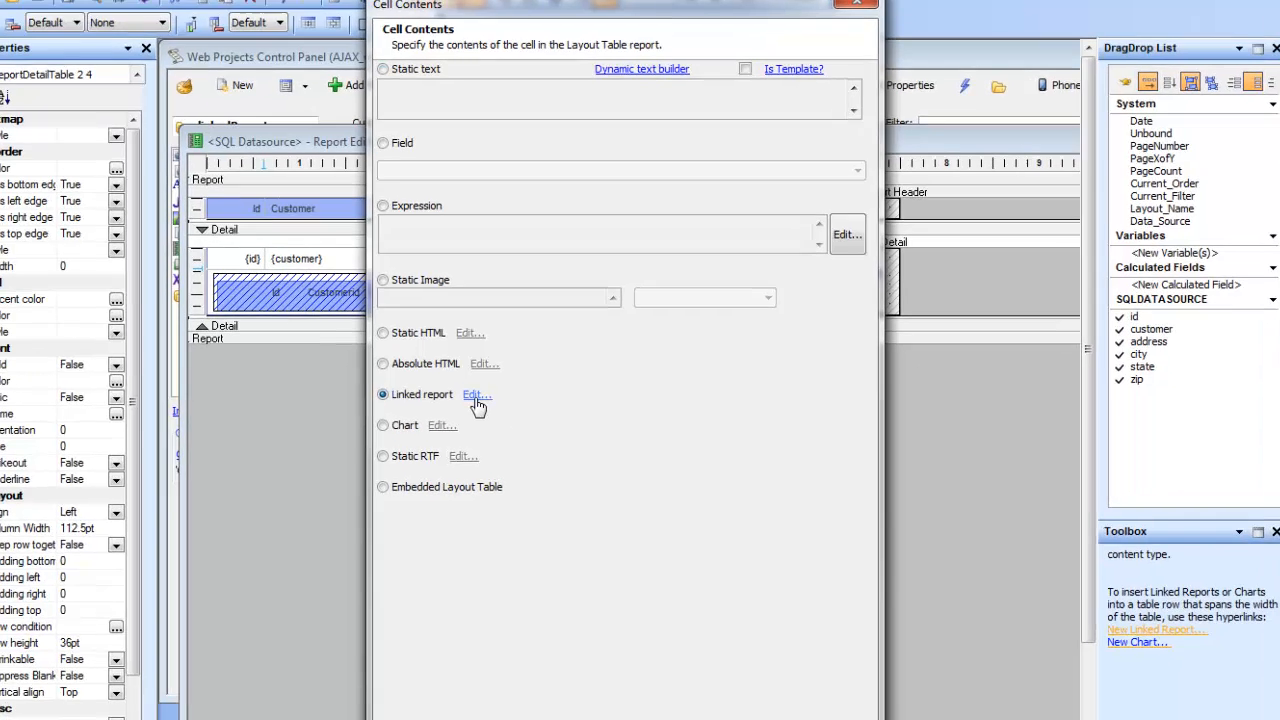
left_click(491, 397)
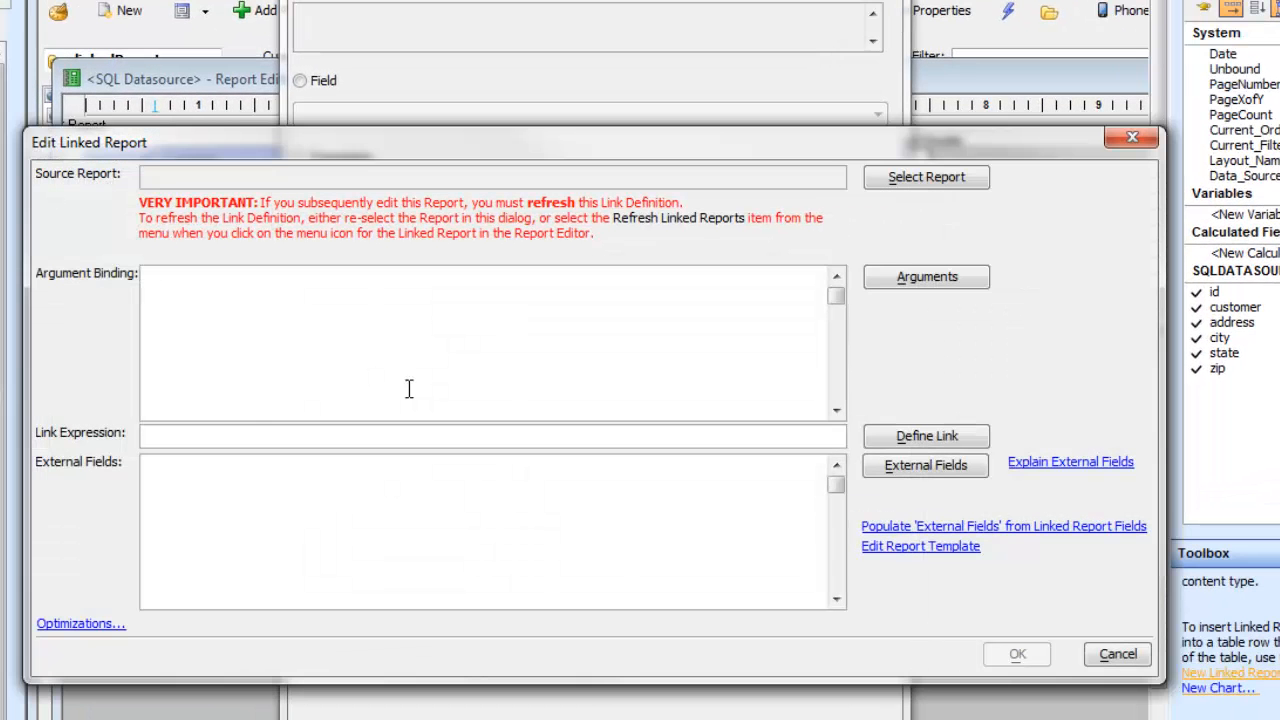
left_click(910, 177)
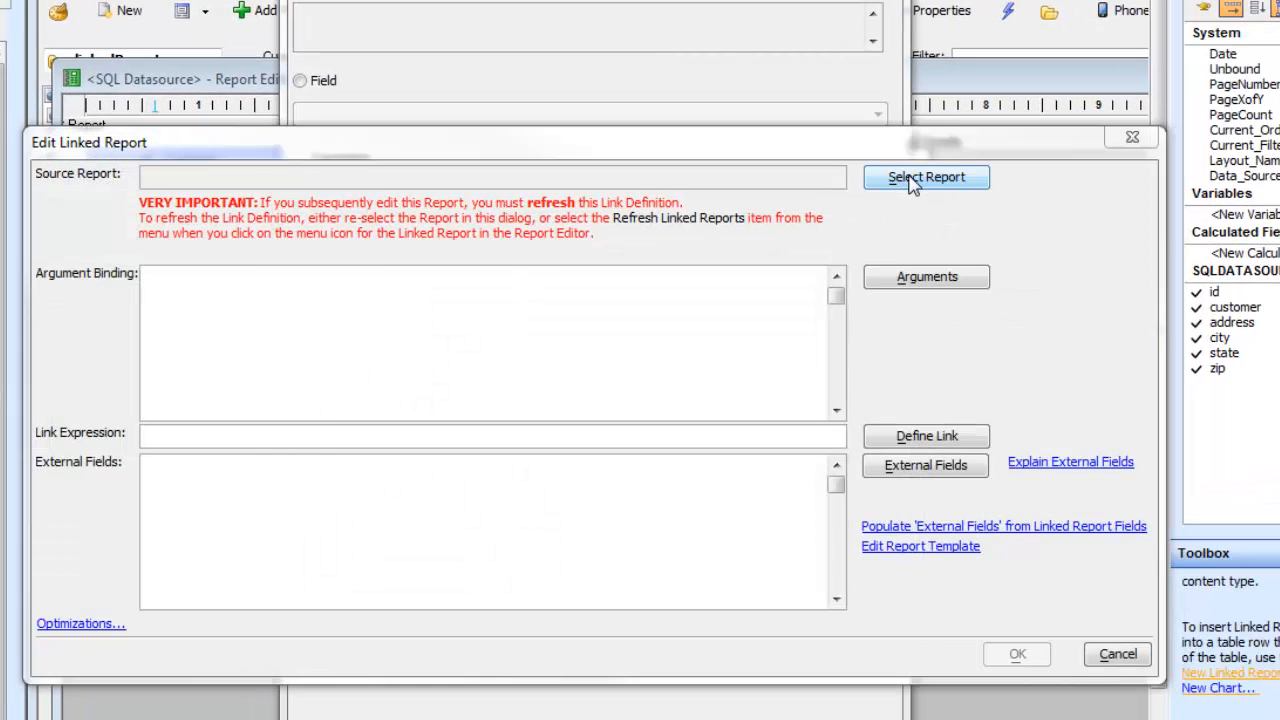
left_click(330, 352)
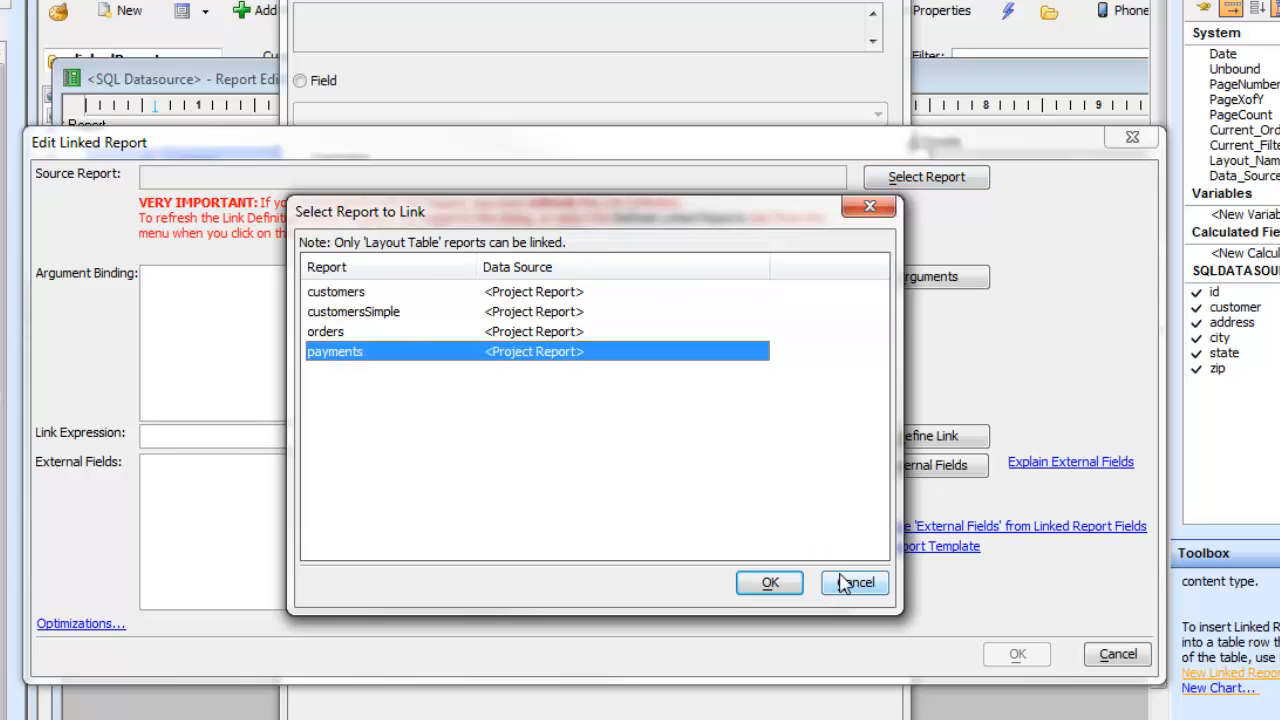
left_click(768, 584)
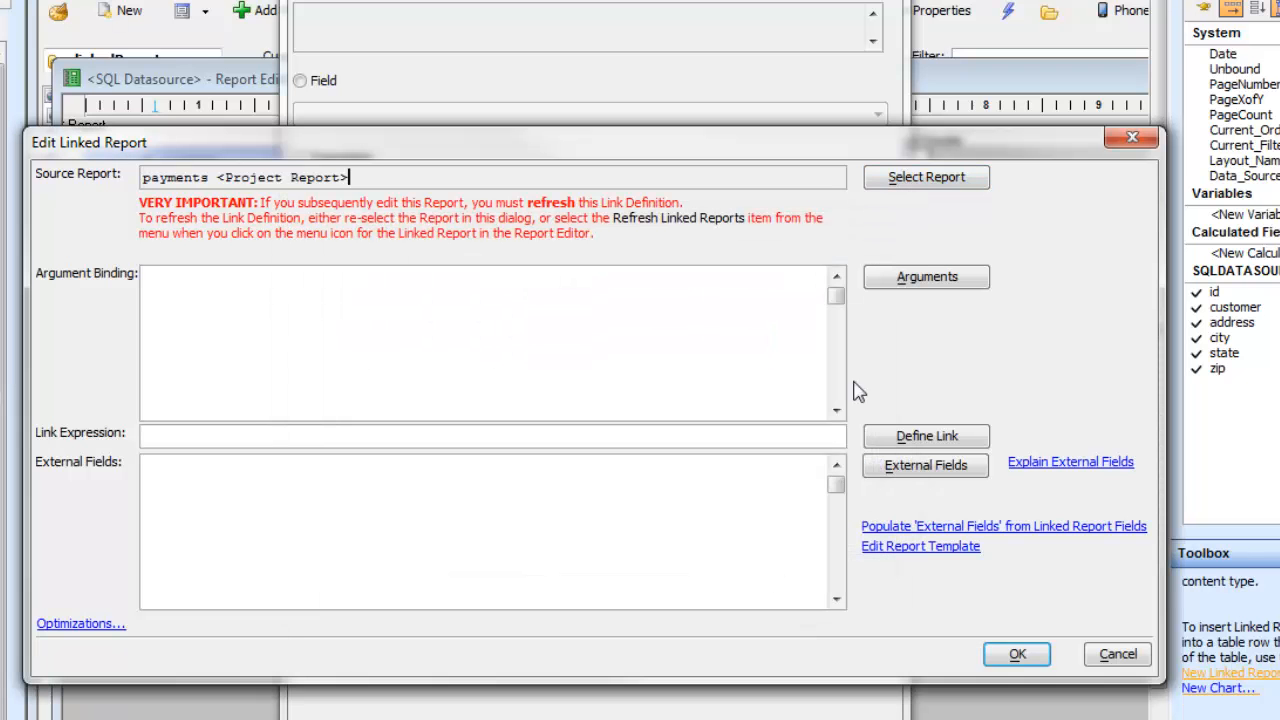
- Link the payments report's CUSTOMERID field to the parent's {id} value and confirm the linked report definition
left_click(902, 440)
left_click(322, 532)
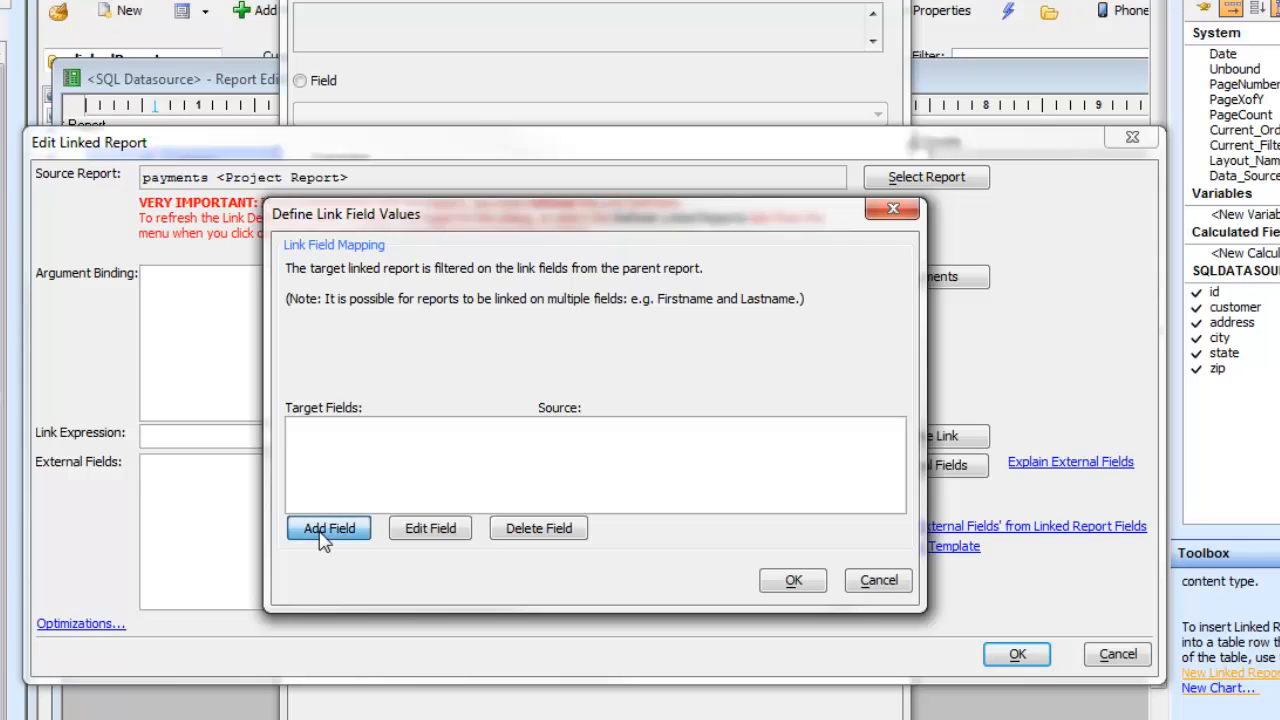
left_click(270, 378)
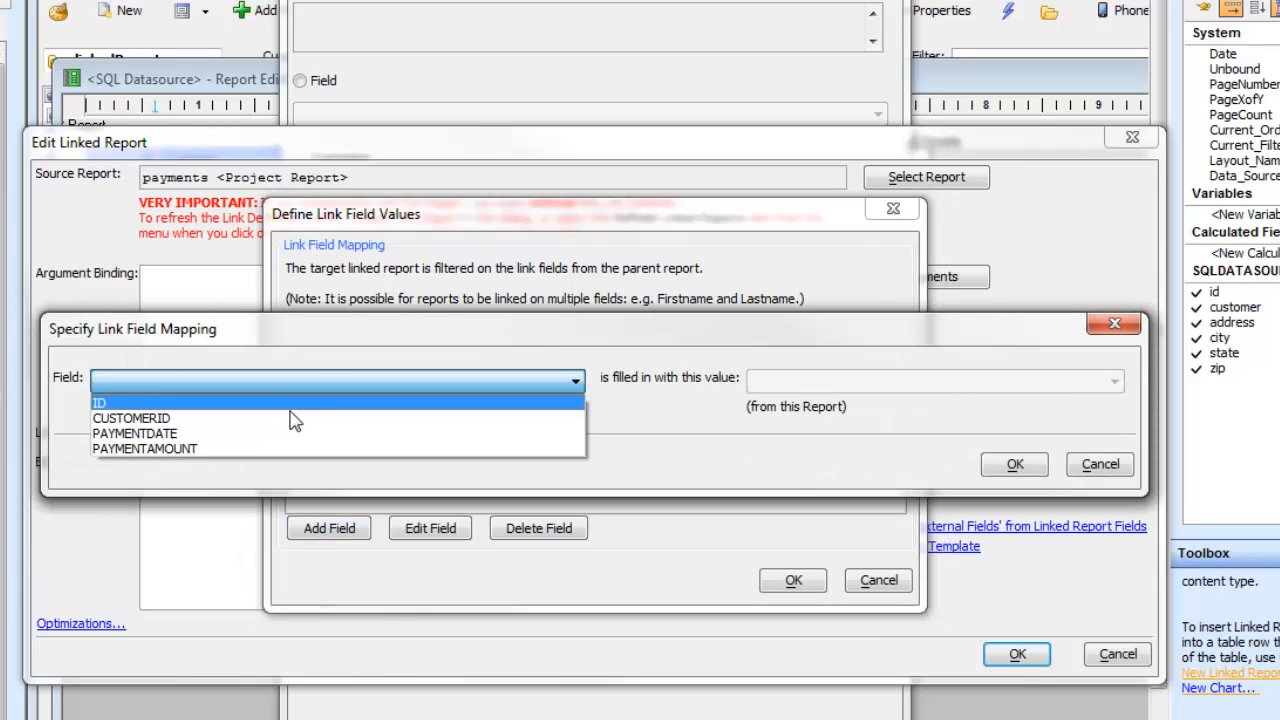
left_click(150, 418)
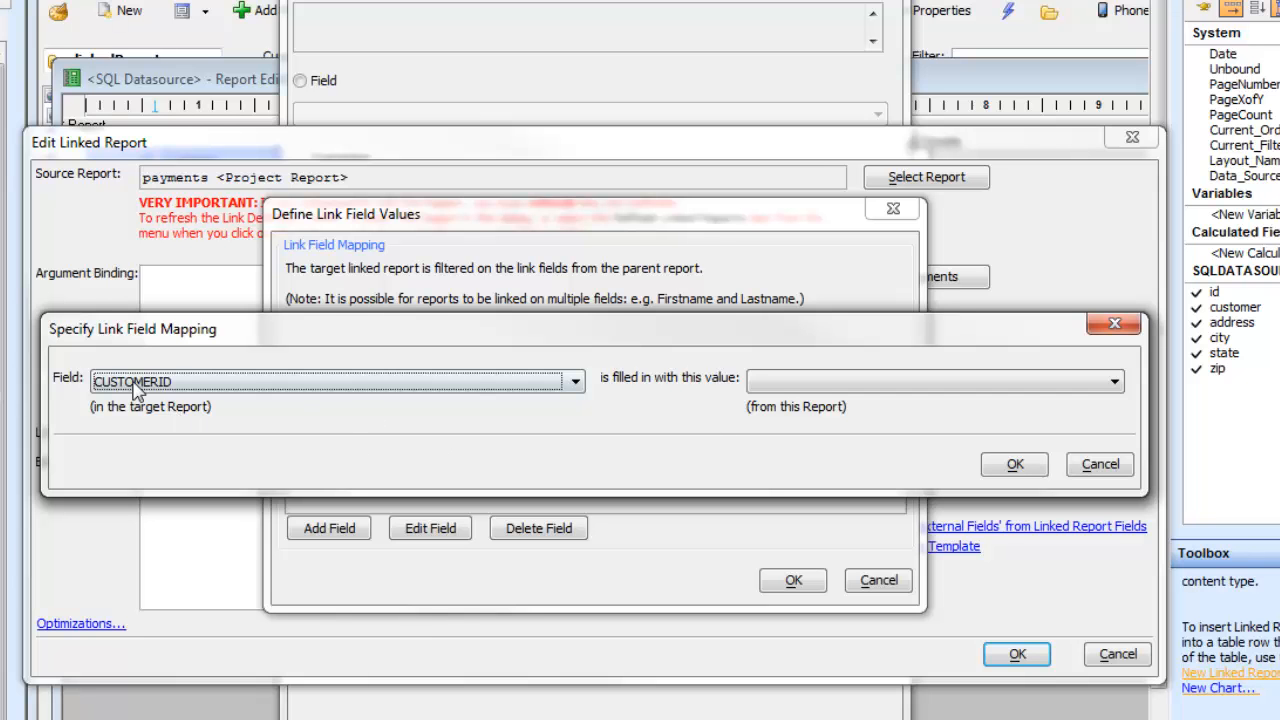
left_click(811, 382)
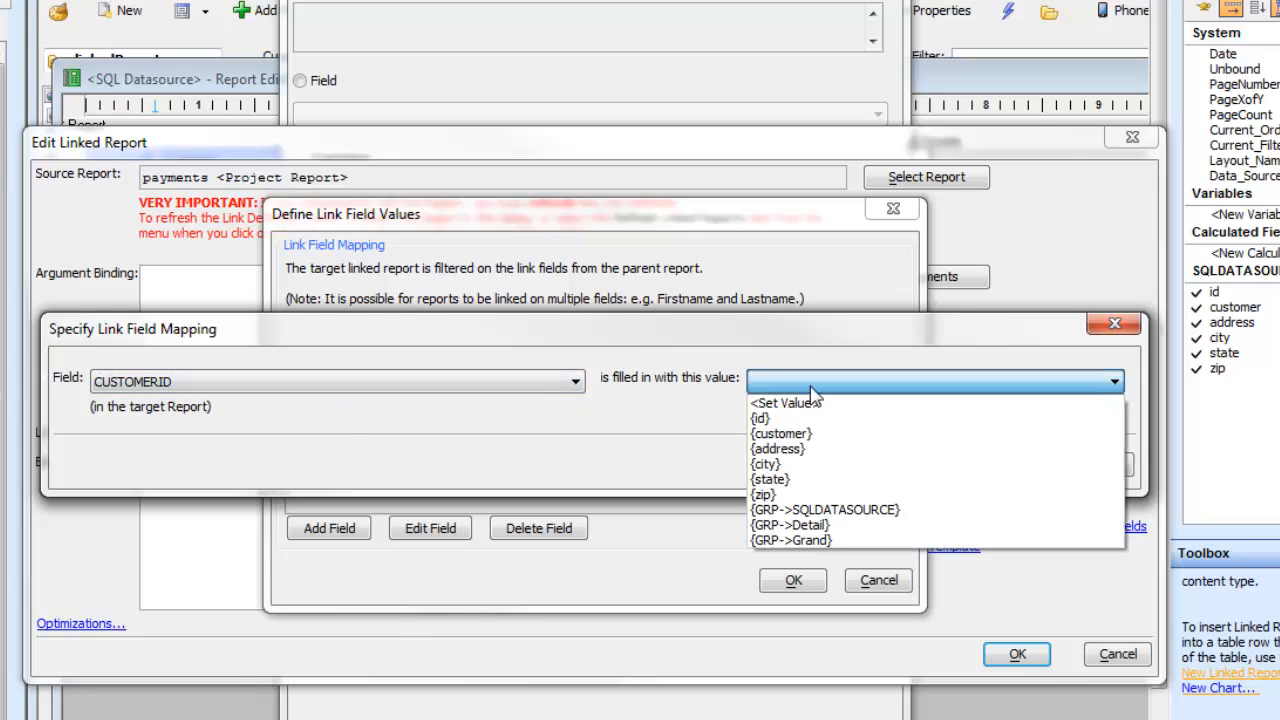
left_click(762, 418)
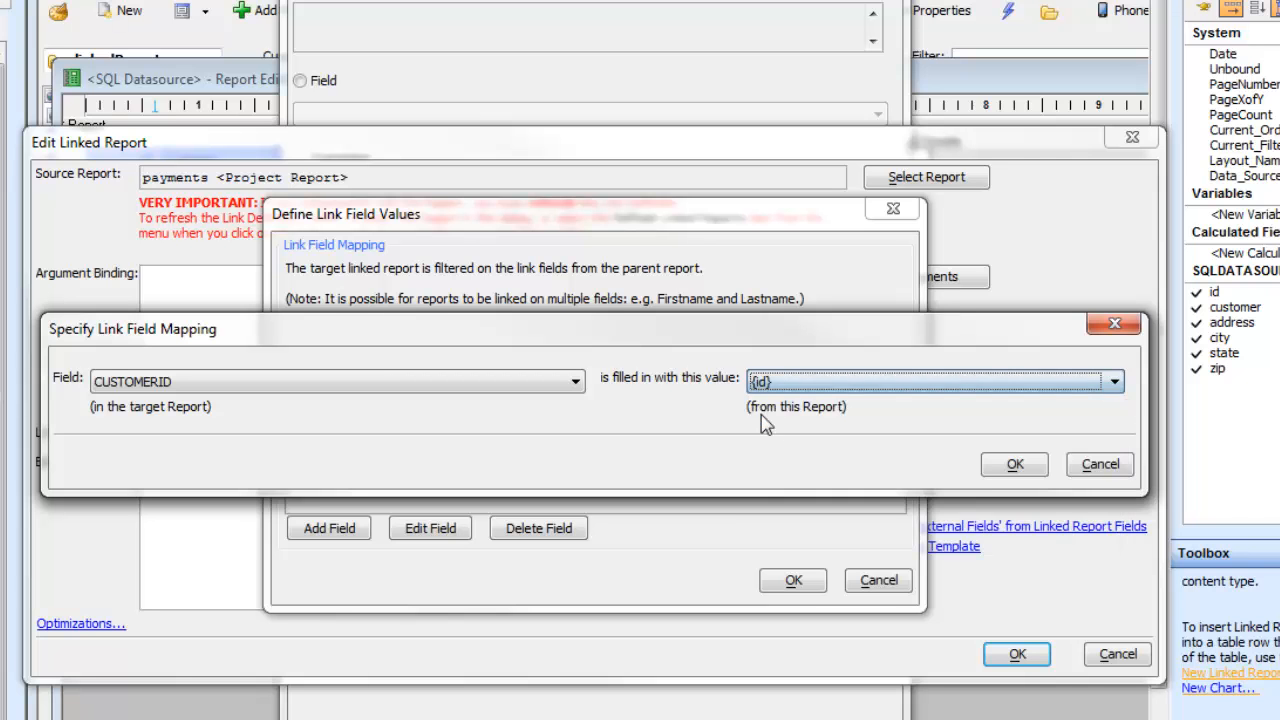
left_click(1028, 473)
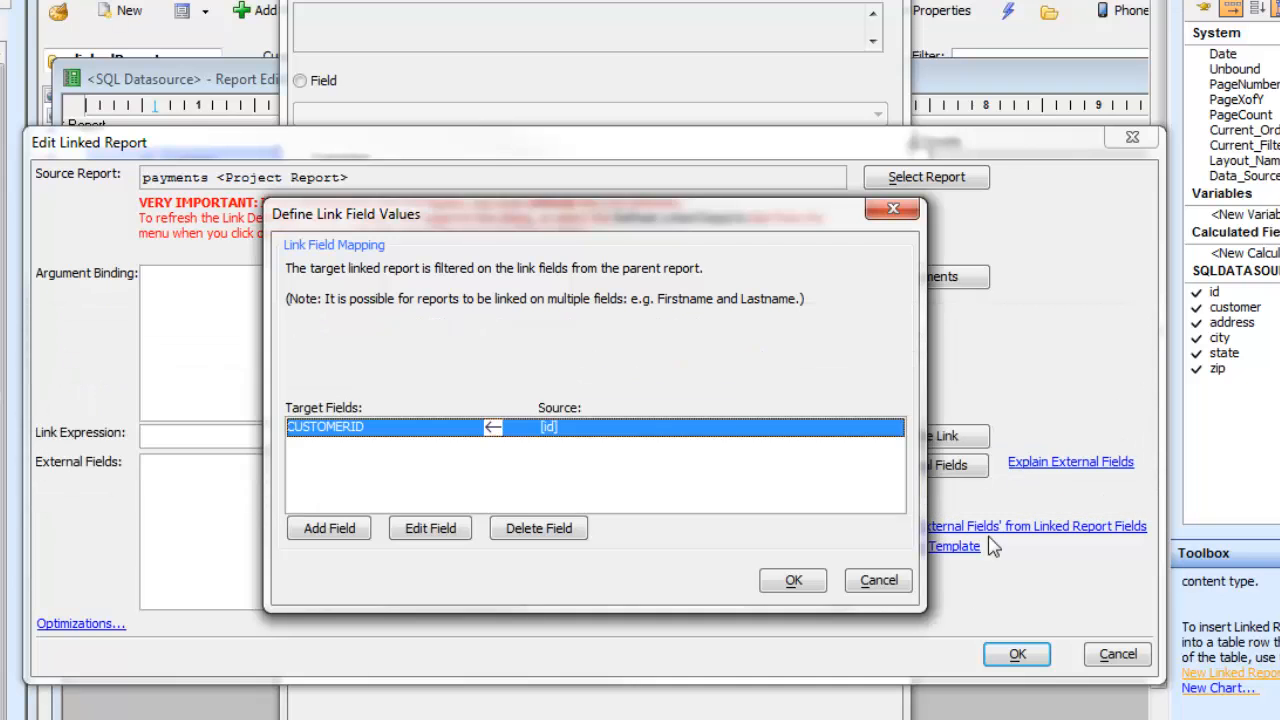
left_click(791, 580)
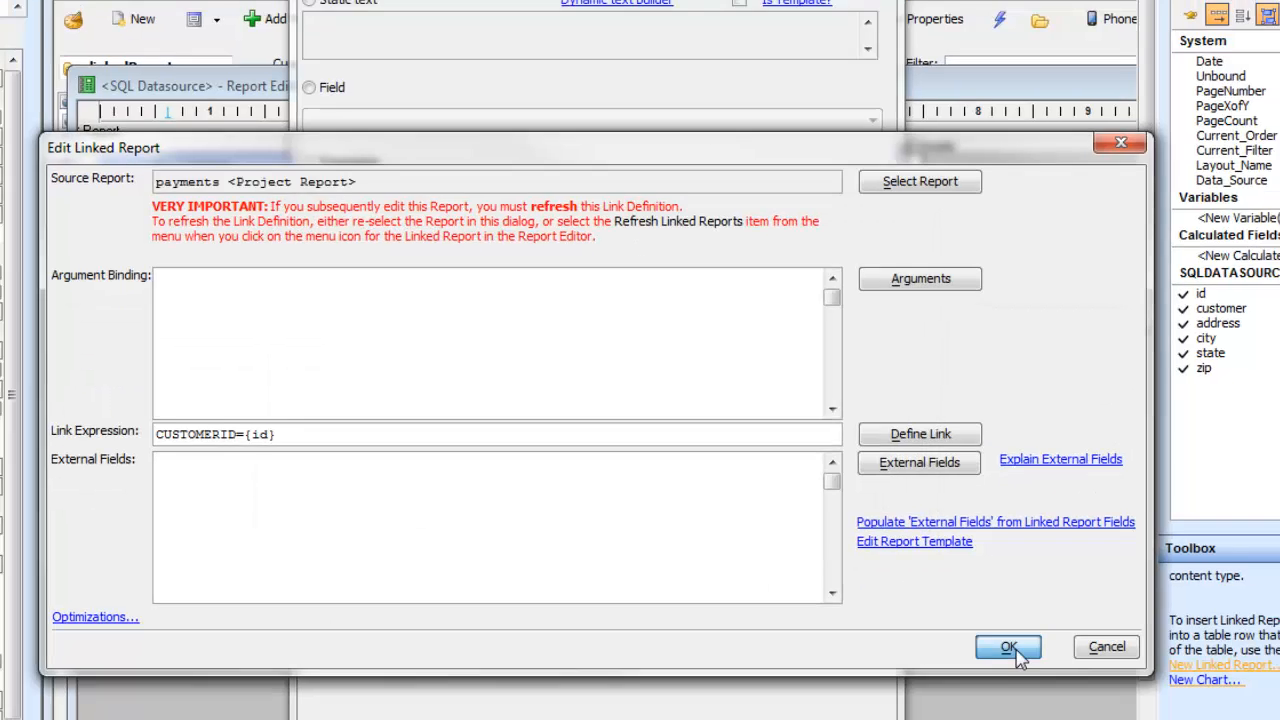
left_click(1008, 648)
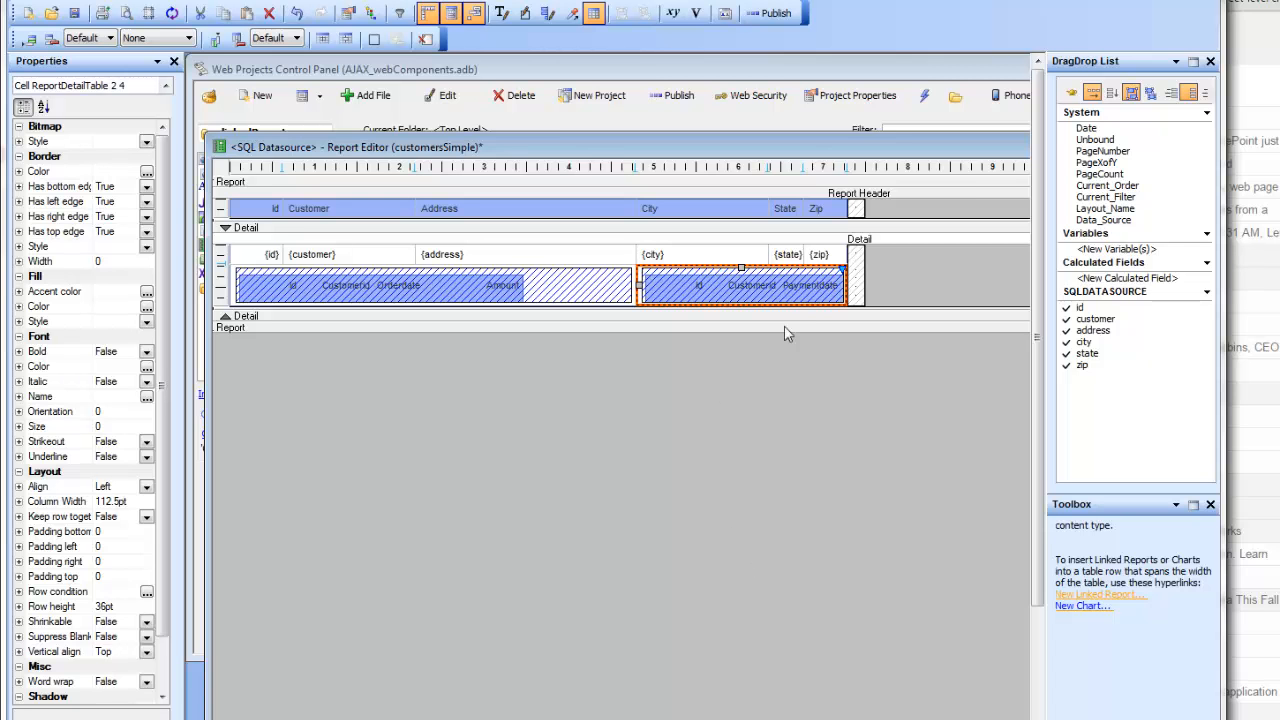
- Save the report, preview the orders and payments side by side in a wider window, and return to the design
left_click(75, 14)
left_click(126, 13)
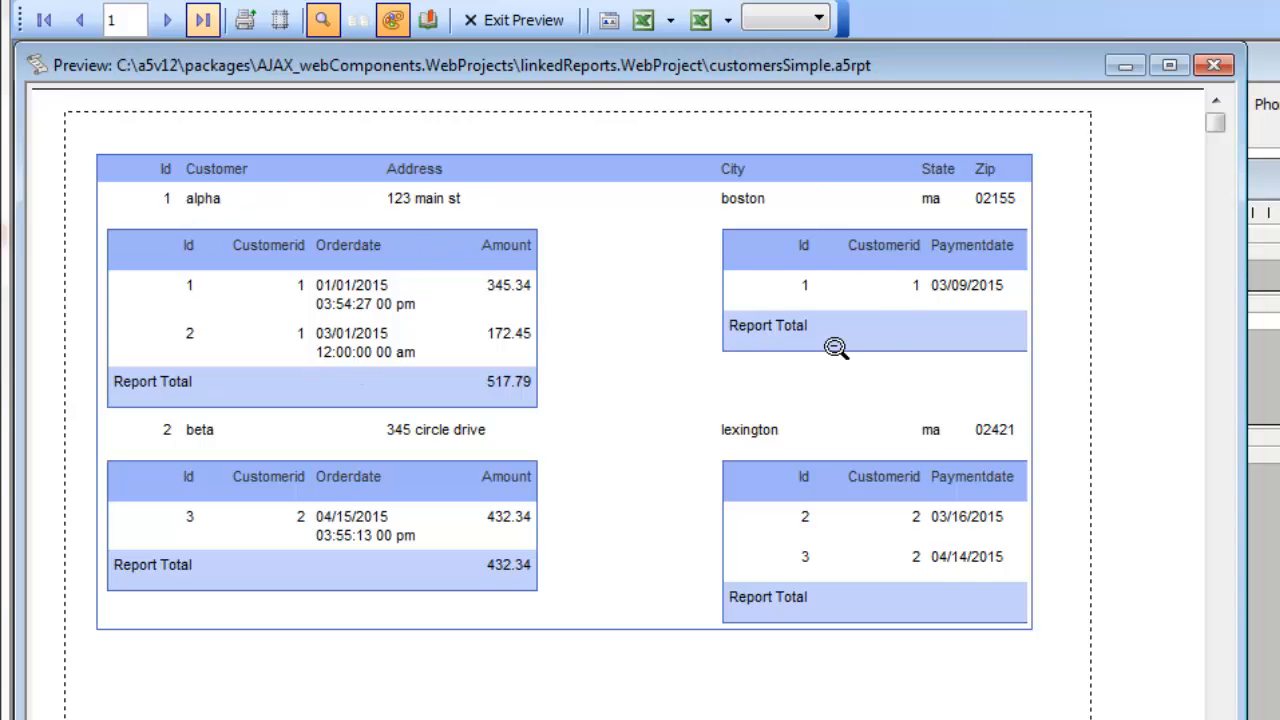
left_click_drag(1245, 476, 1279, 477)
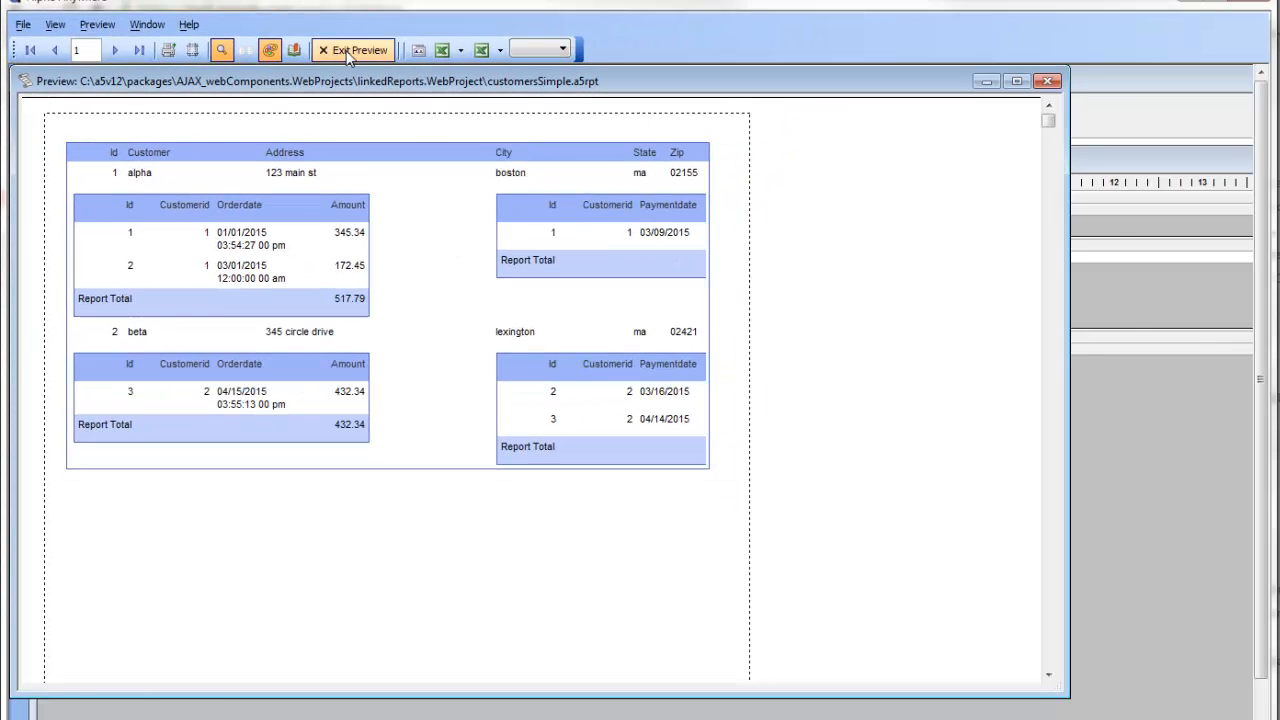
left_click(348, 52)
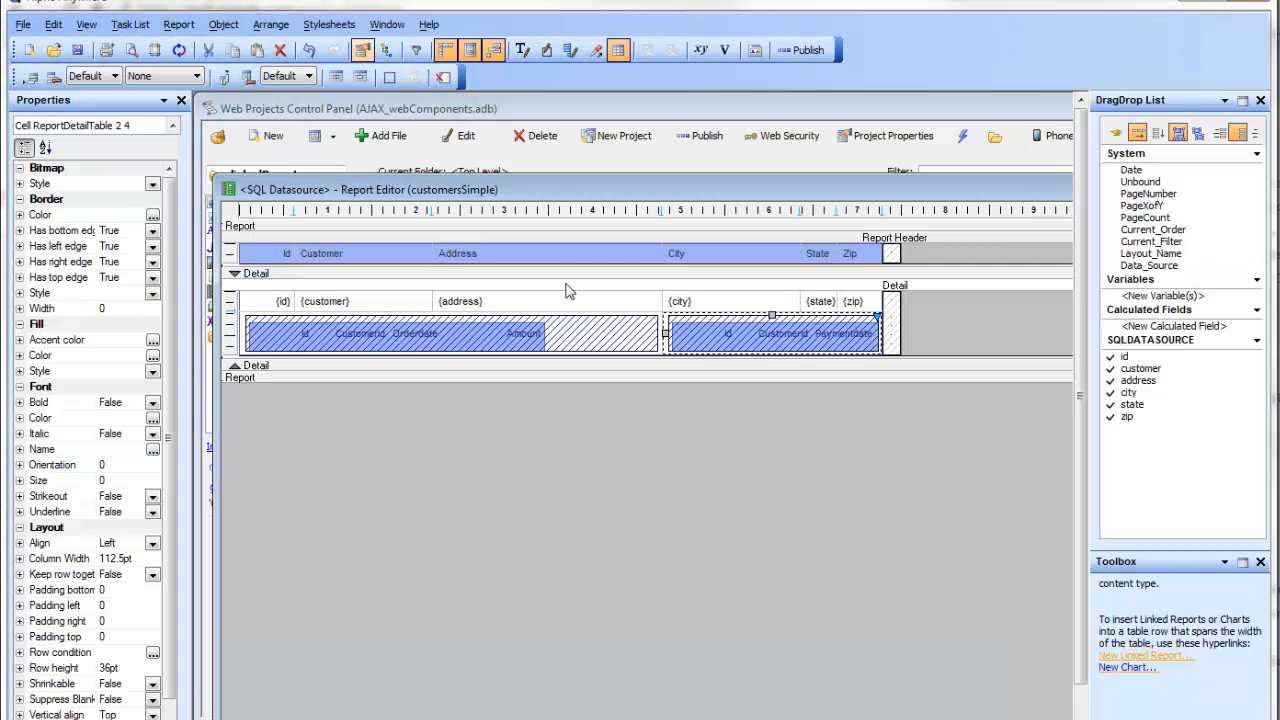
- Narrow the {address} column to end at about 4.1 inches, widen the {zip} column to about 7.5 inches, and preview the layout
left_click_drag(660, 303, 600, 303)
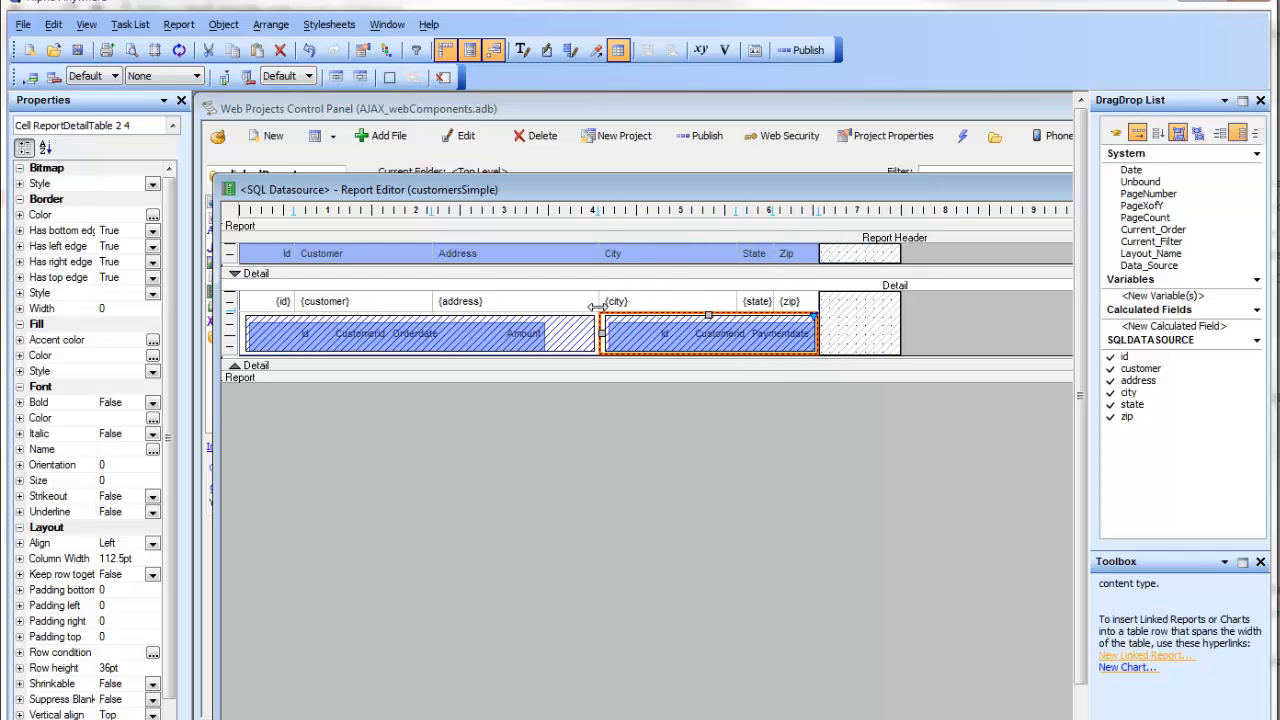
left_click_drag(816, 304, 897, 313)
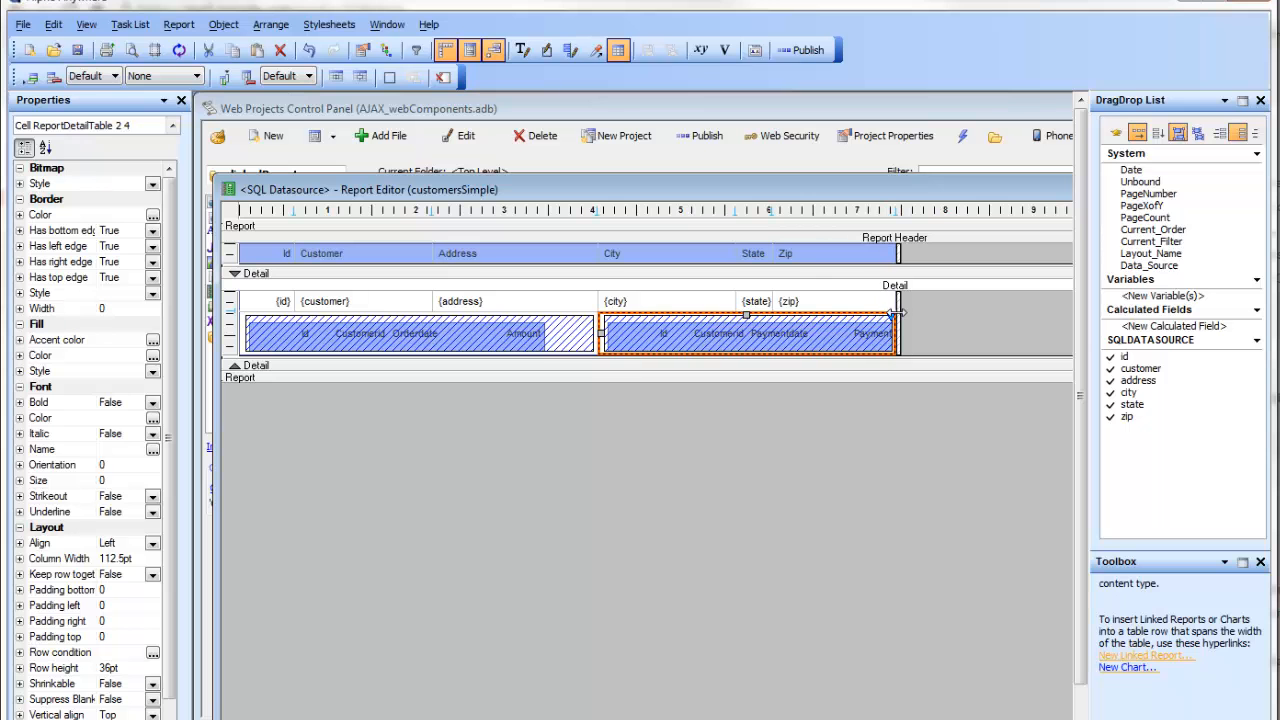
left_click(132, 50)
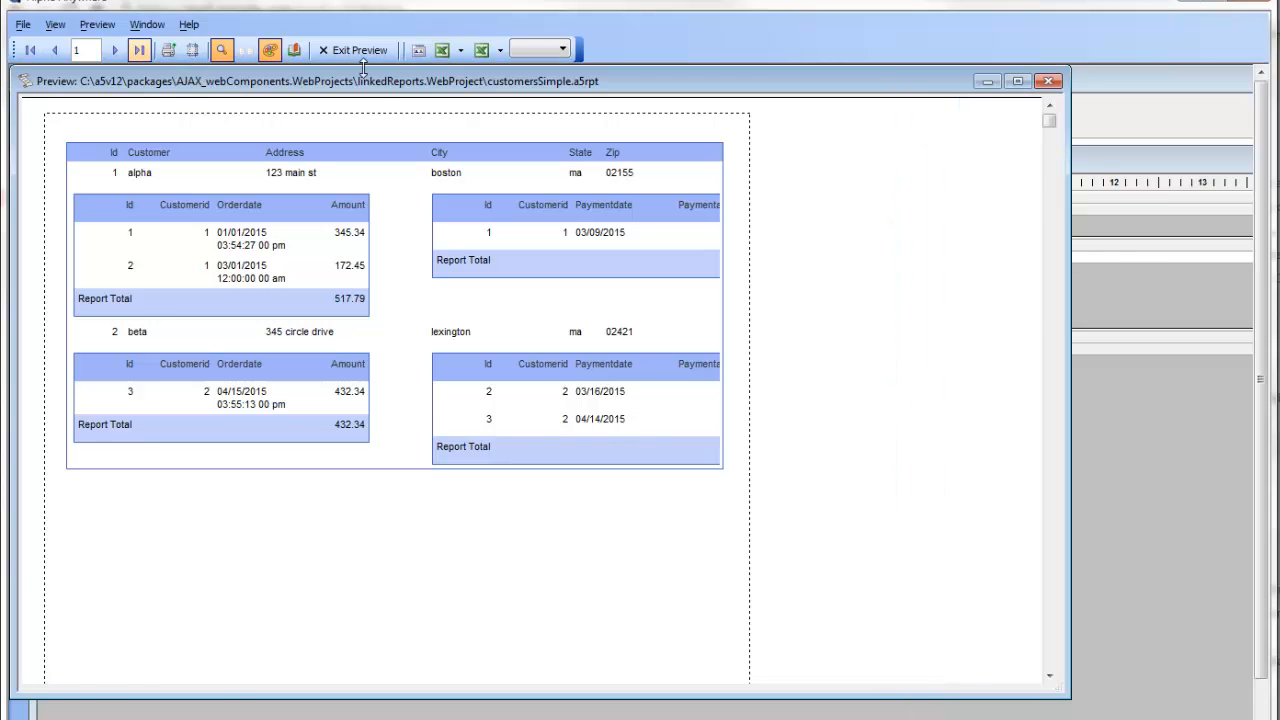
left_click(353, 56)
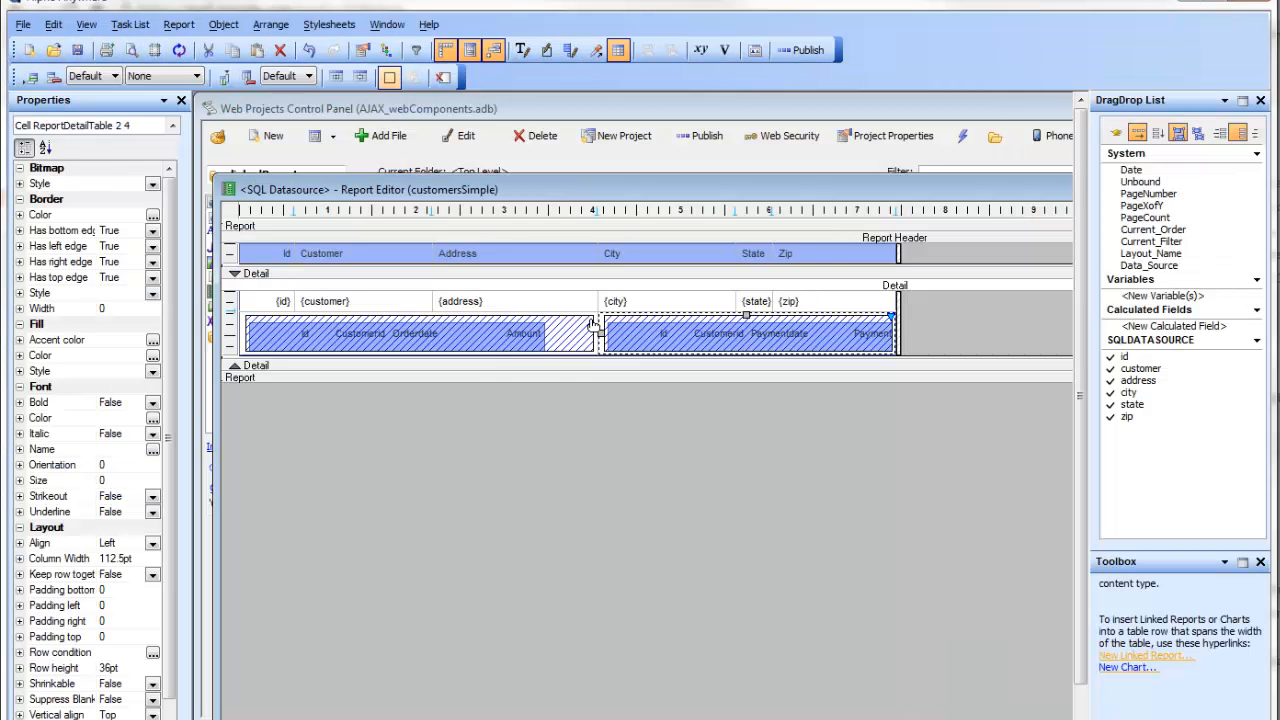
- Move the {address} column's edge to about 3.5 inches, widen the {zip} column until Paymentamount fits, and check the preview
left_click_drag(596, 307, 547, 303)
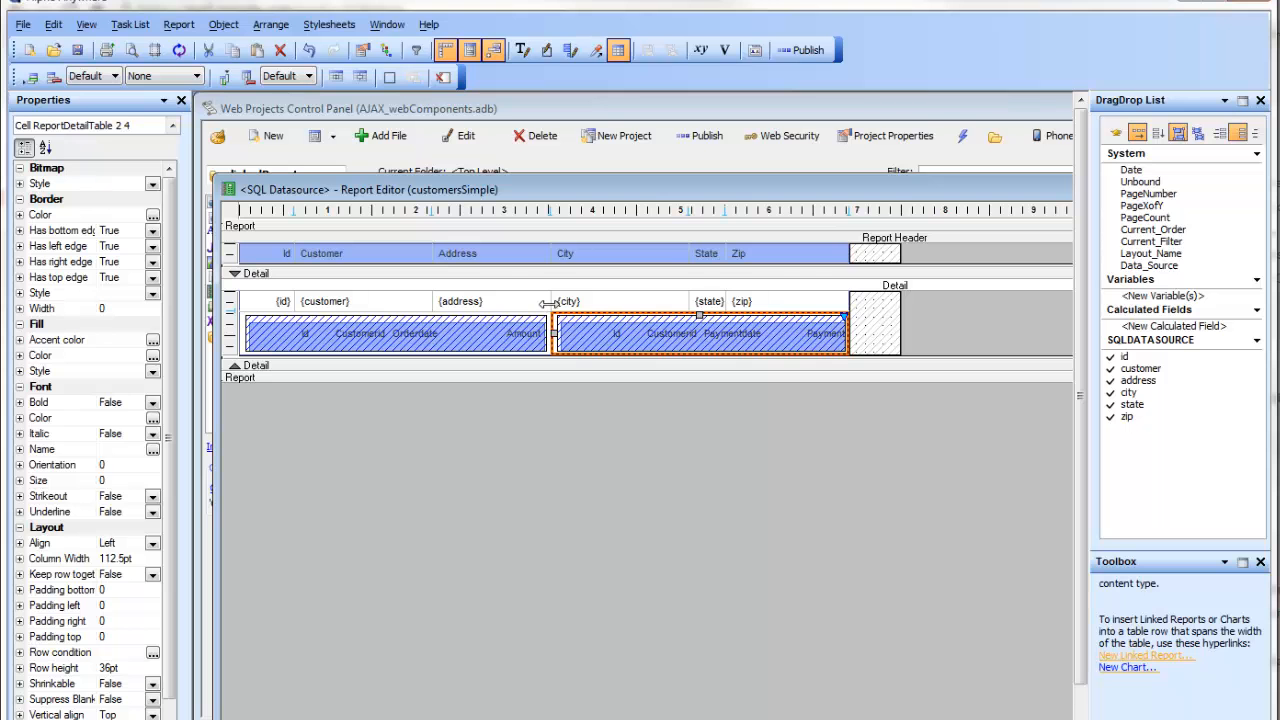
left_click_drag(850, 303, 891, 302)
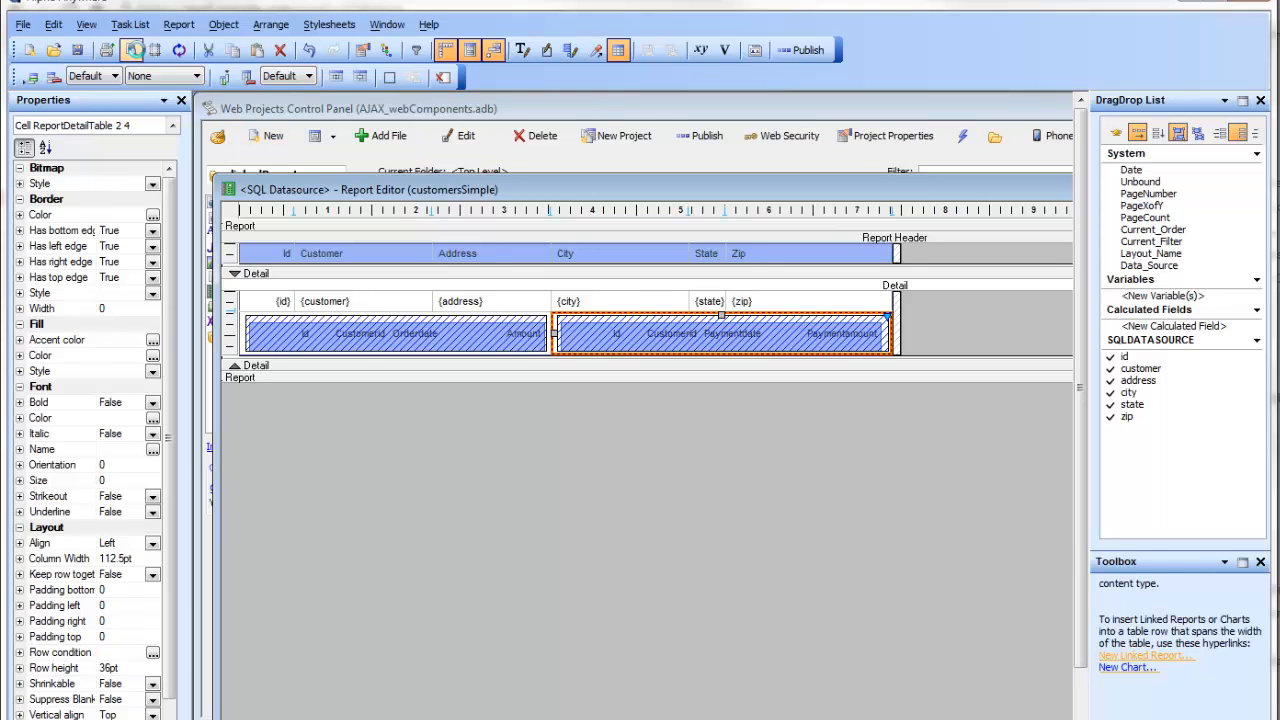
left_click(134, 51)
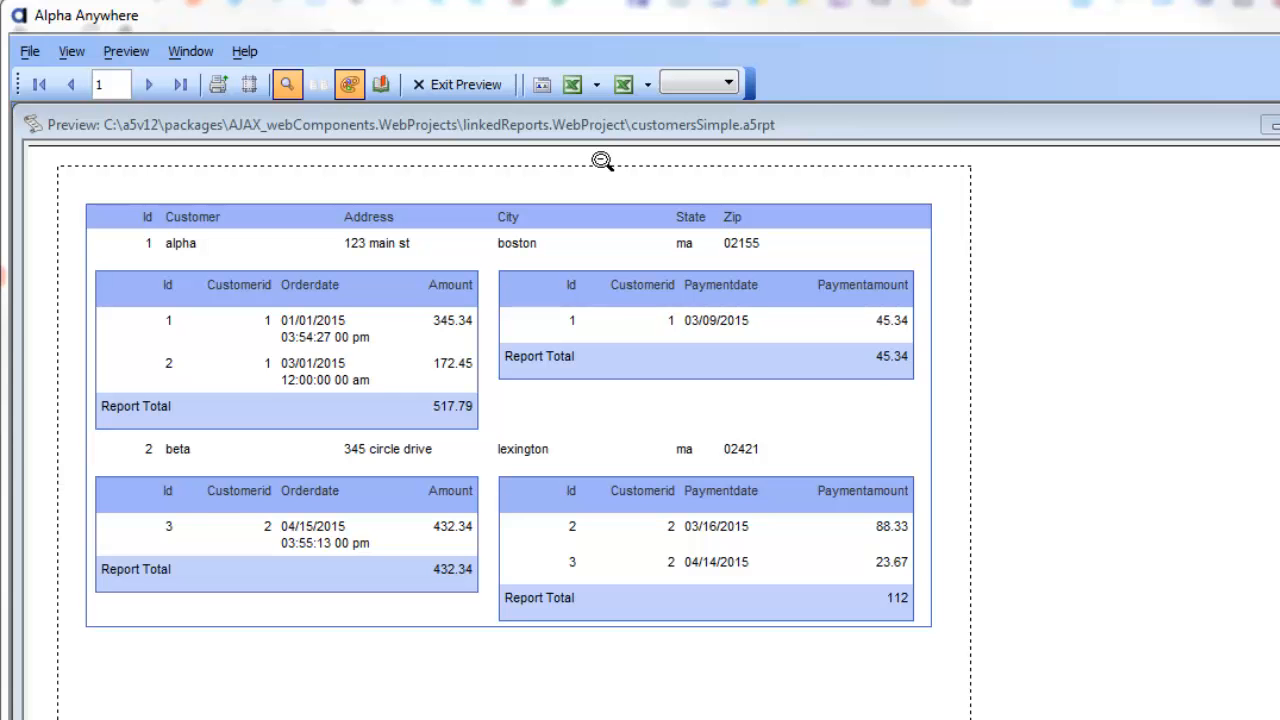
left_click(463, 86)
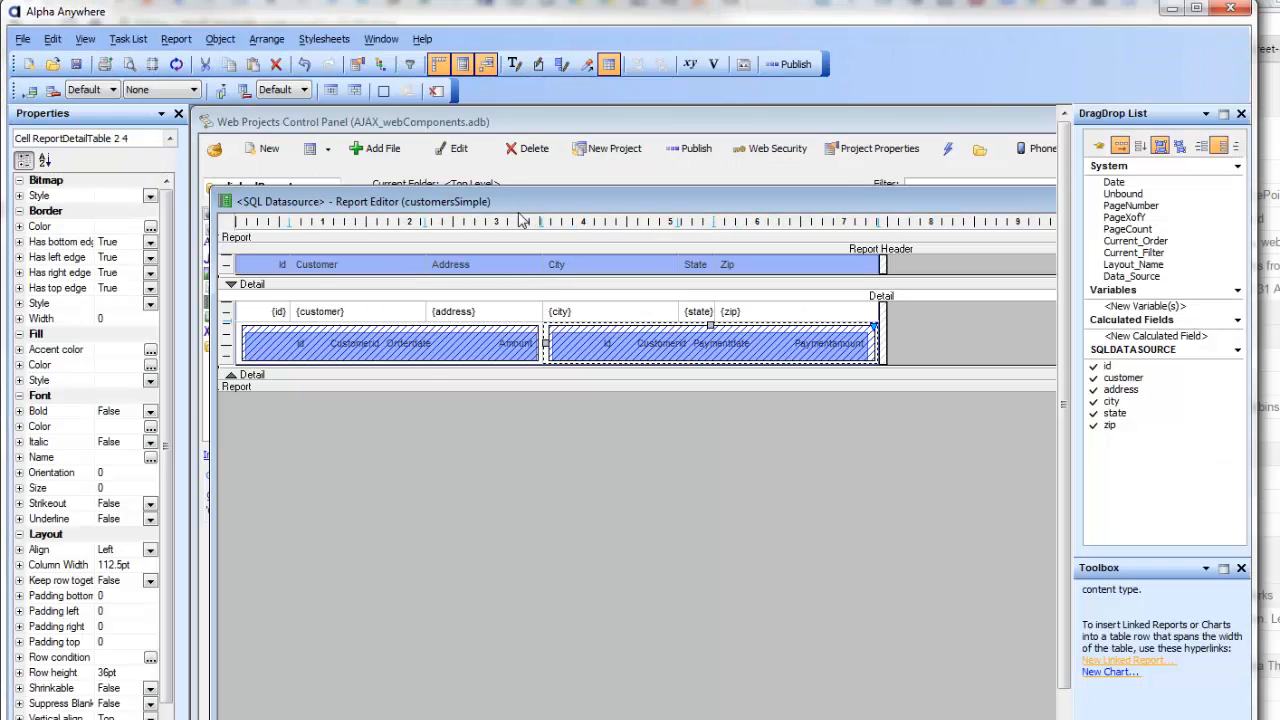
- Start an external field definition named orderTotal in the linked orders report
double_click(433, 352)
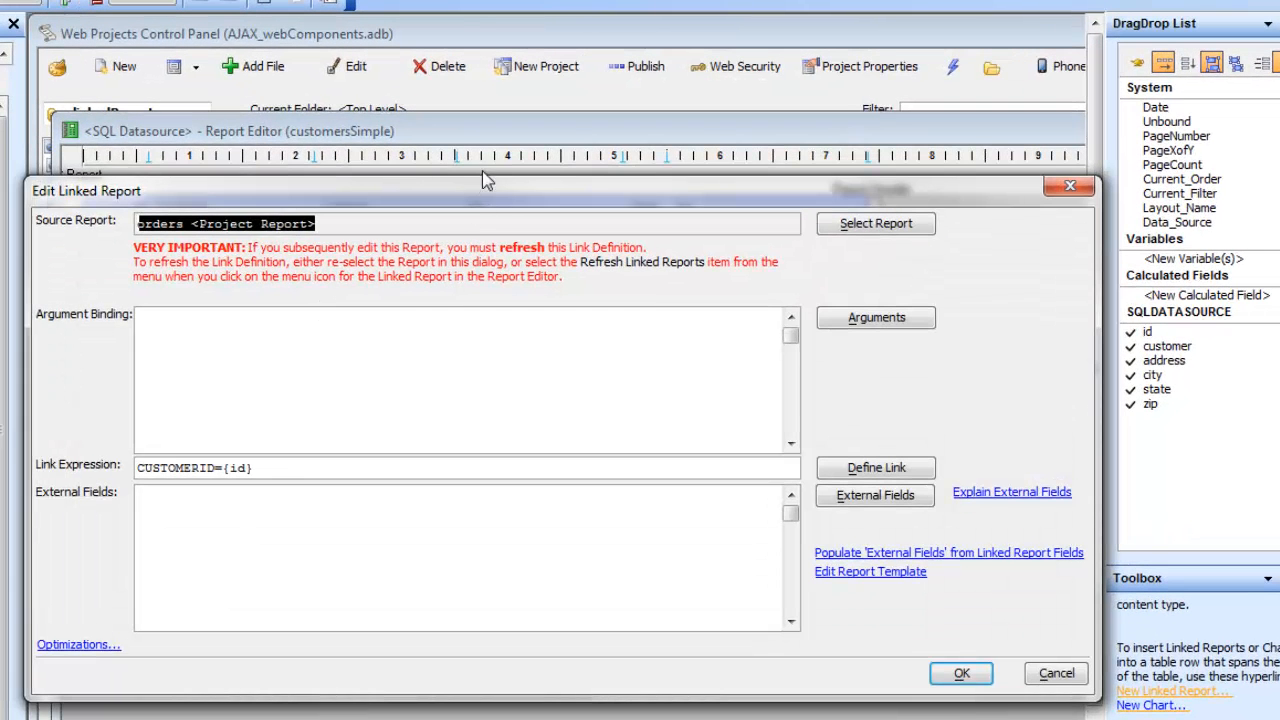
left_click_drag(503, 188, 541, 76)
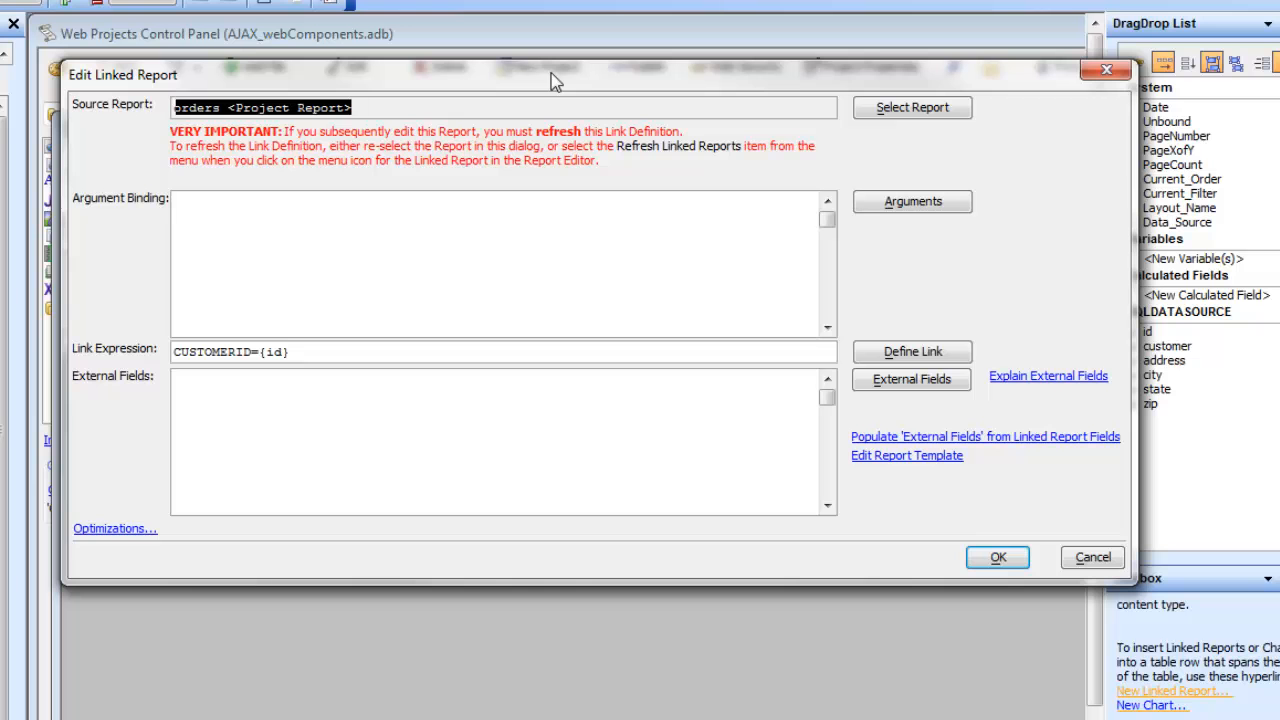
left_click(367, 430)
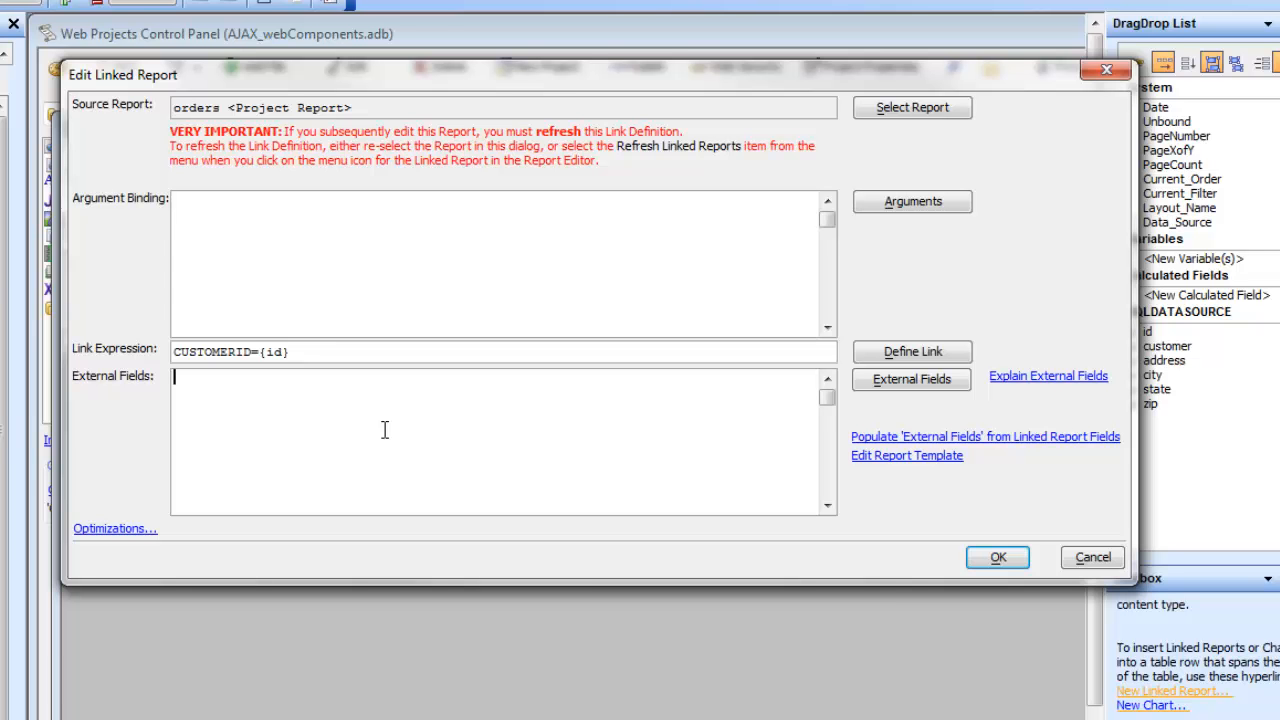
left_click(895, 390)
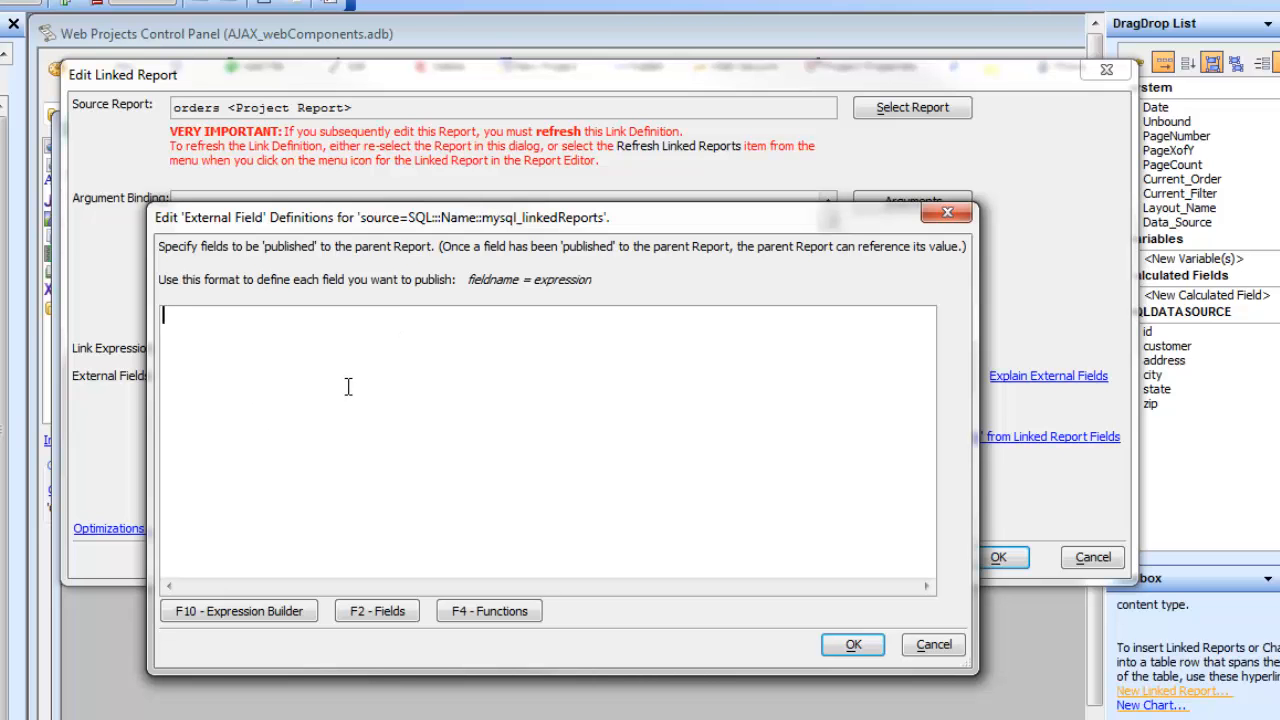
type("gtotal")
key("BackSpace")
key("BackSpace")
key("BackSpace")
key("BackSpace")
key("BackSpace")
type("order")
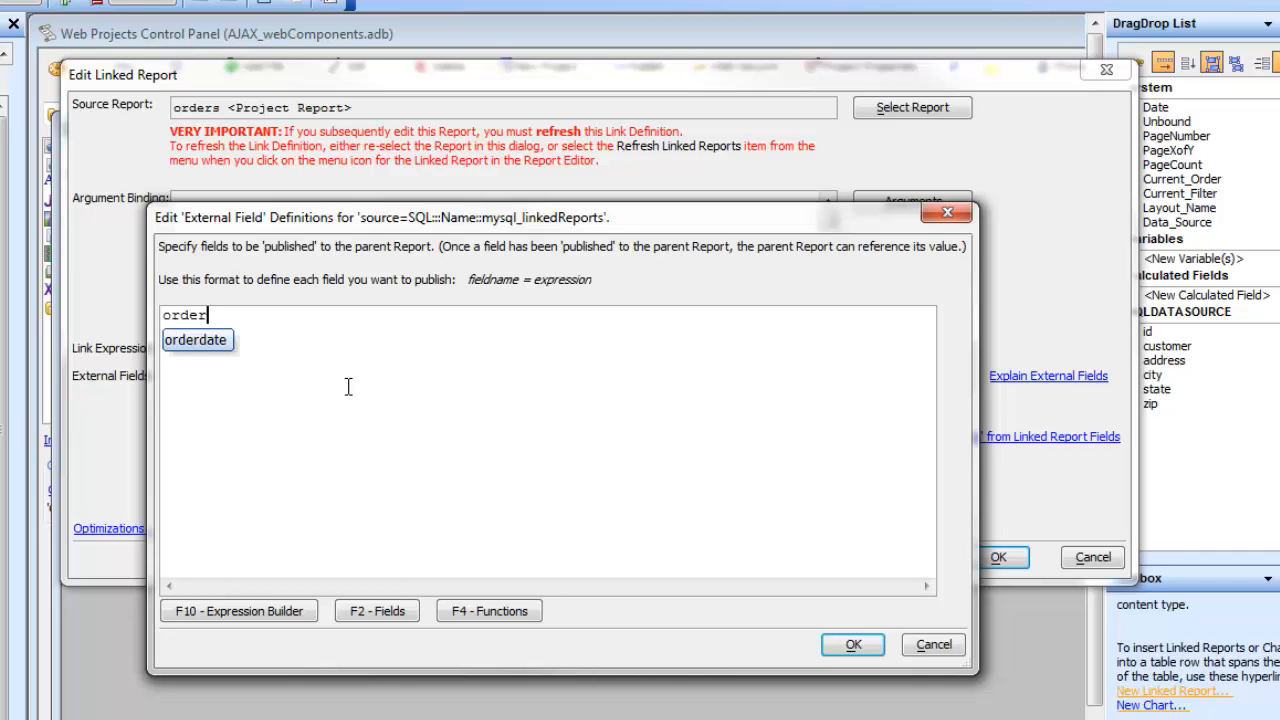
type("Total ")
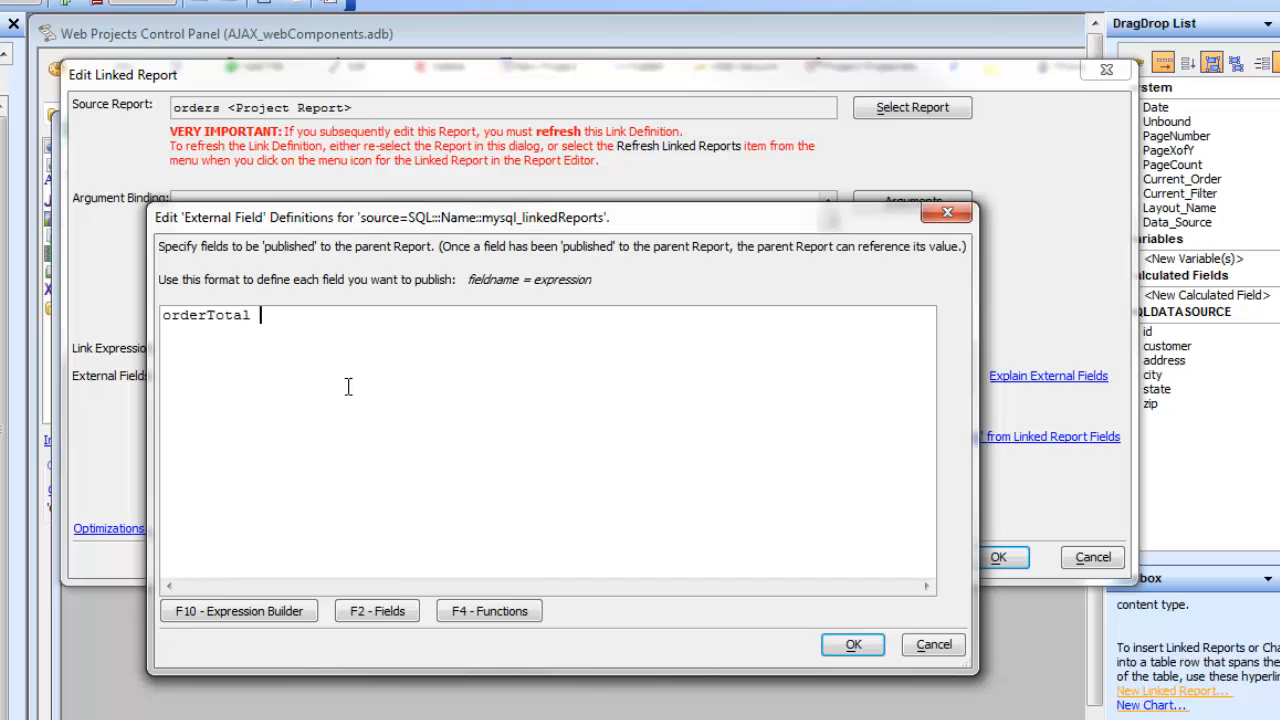
type("=")
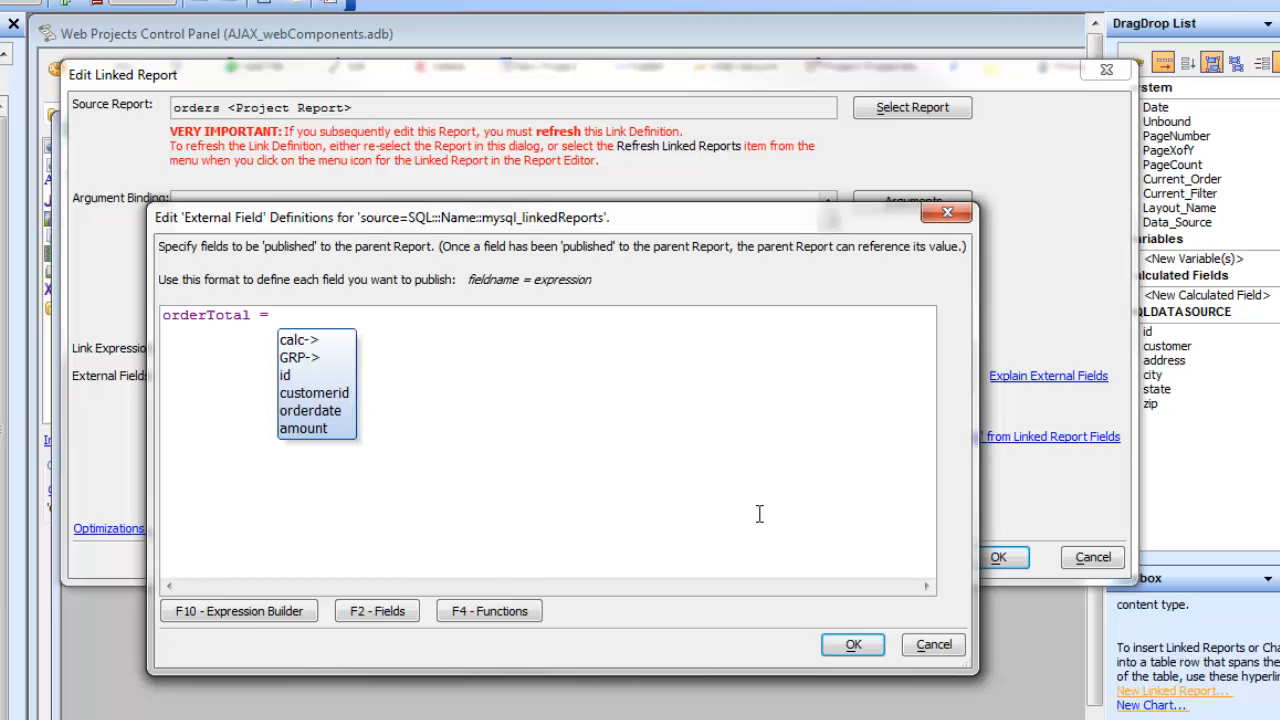
- Assign Calc->Grand_Total_For_Amount to the orderTotal external field and confirm the linked report definition
left_click(393, 617)
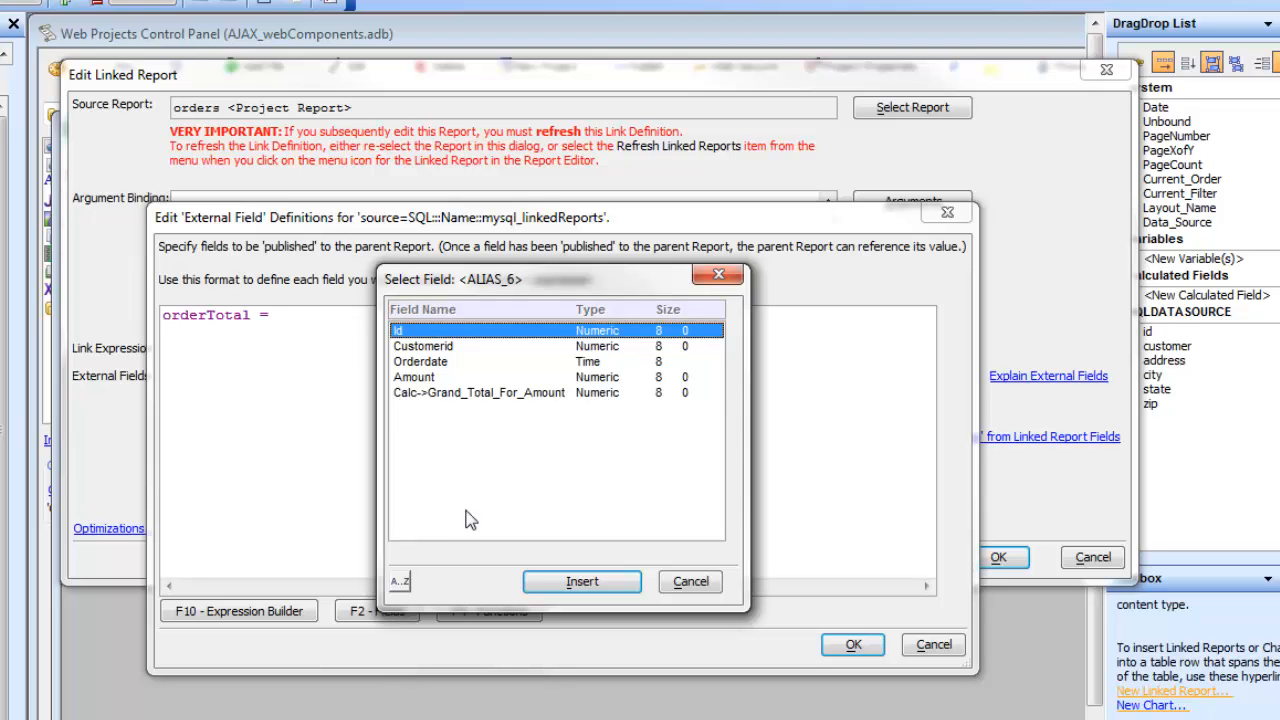
left_click(430, 395)
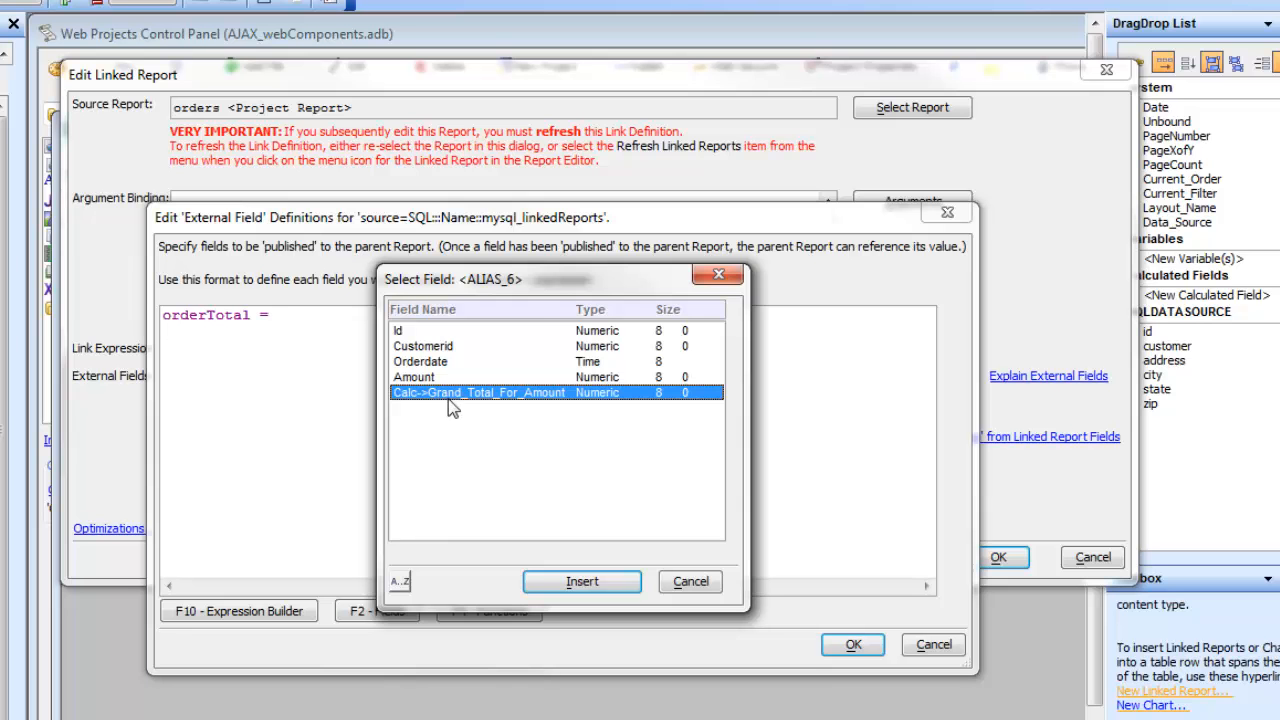
left_click(577, 588)
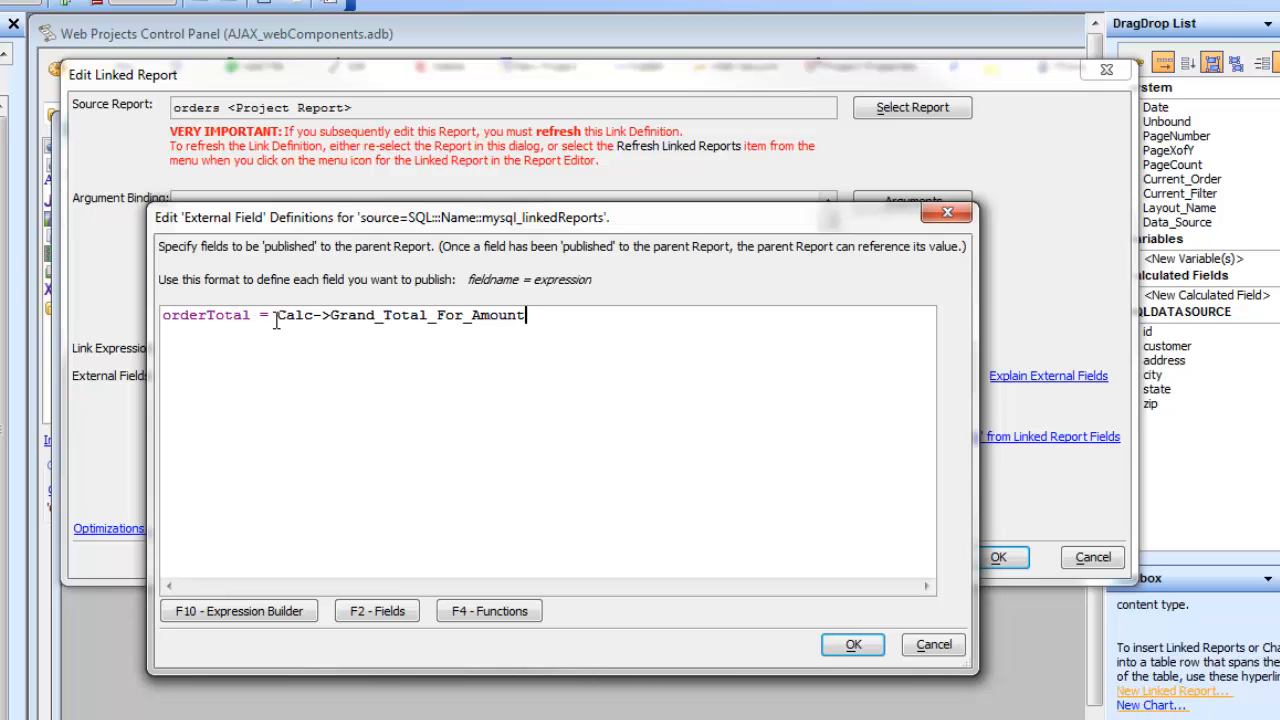
left_click_drag(276, 316, 535, 310)
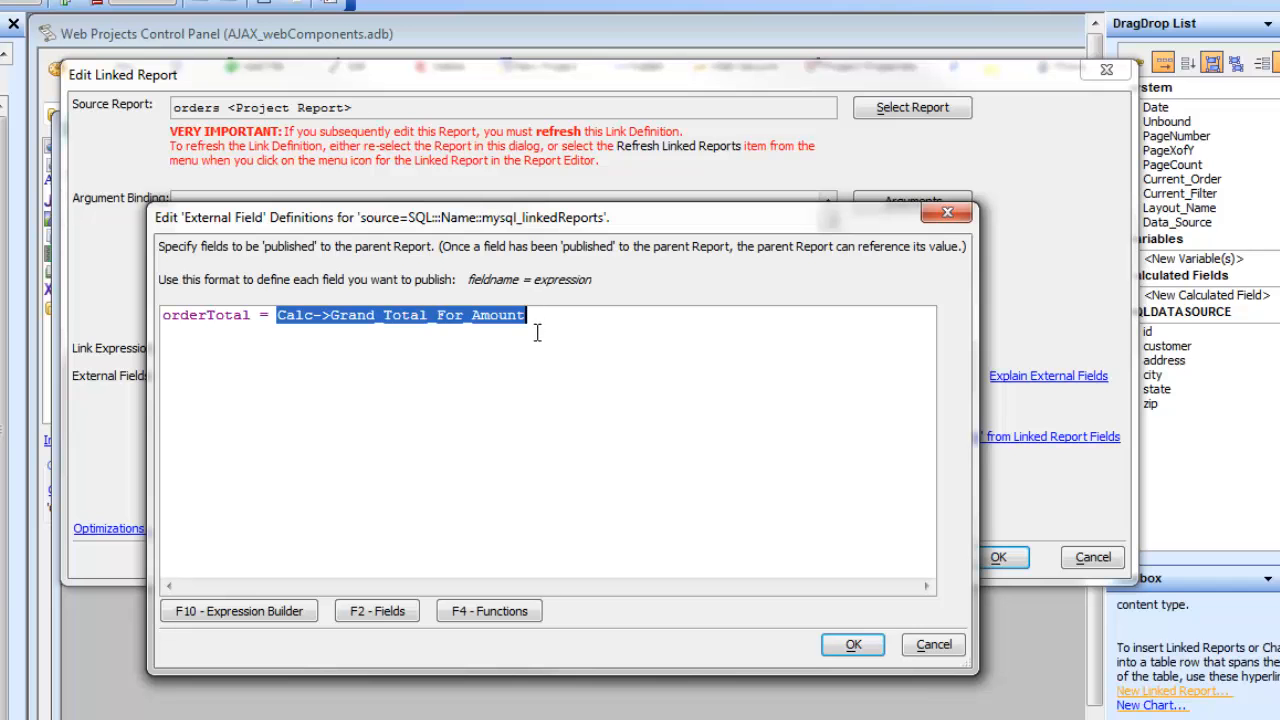
left_click(851, 646)
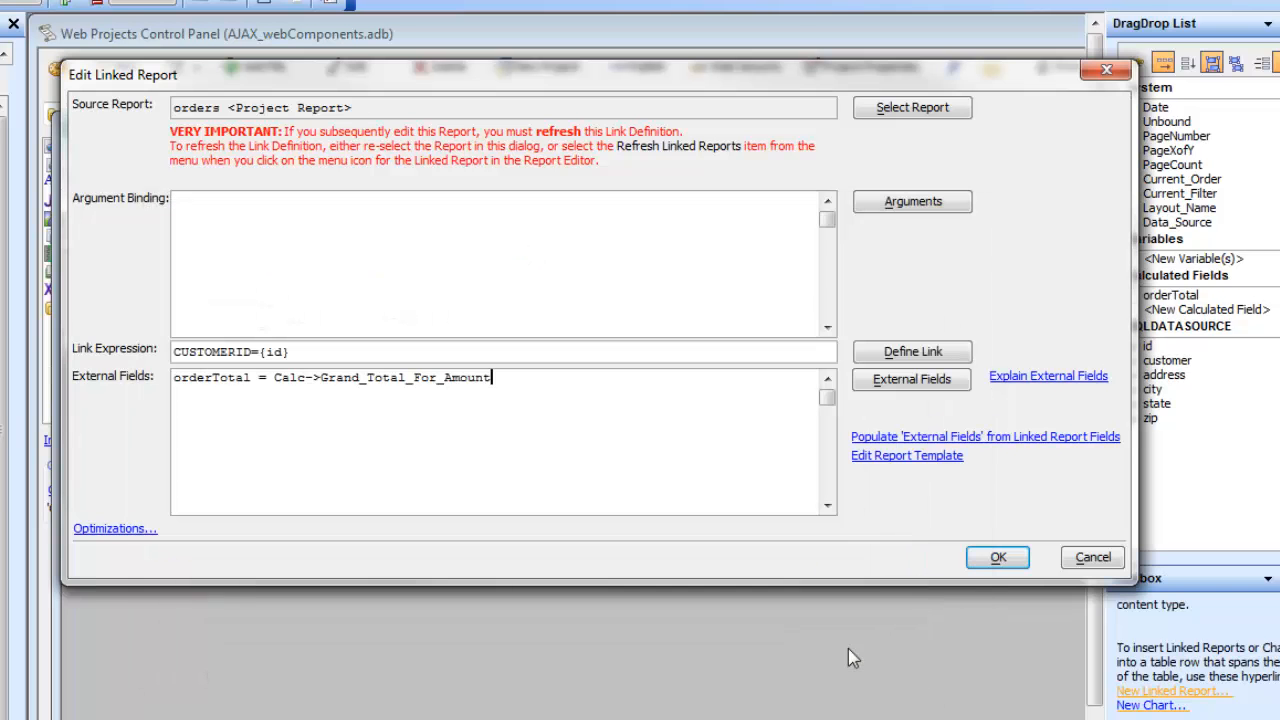
left_click(998, 557)
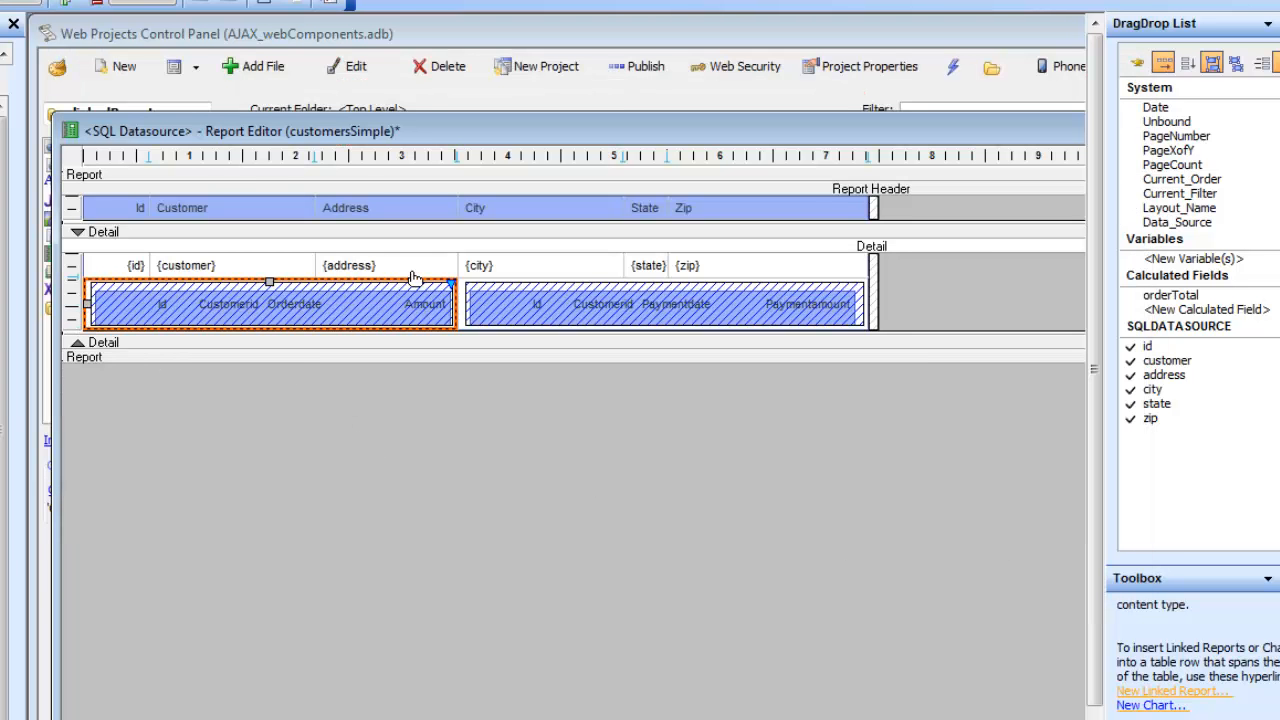
- Add a row after the linked reports row in the Detail section and increase its height to about 44 pt
right_click(77, 313)
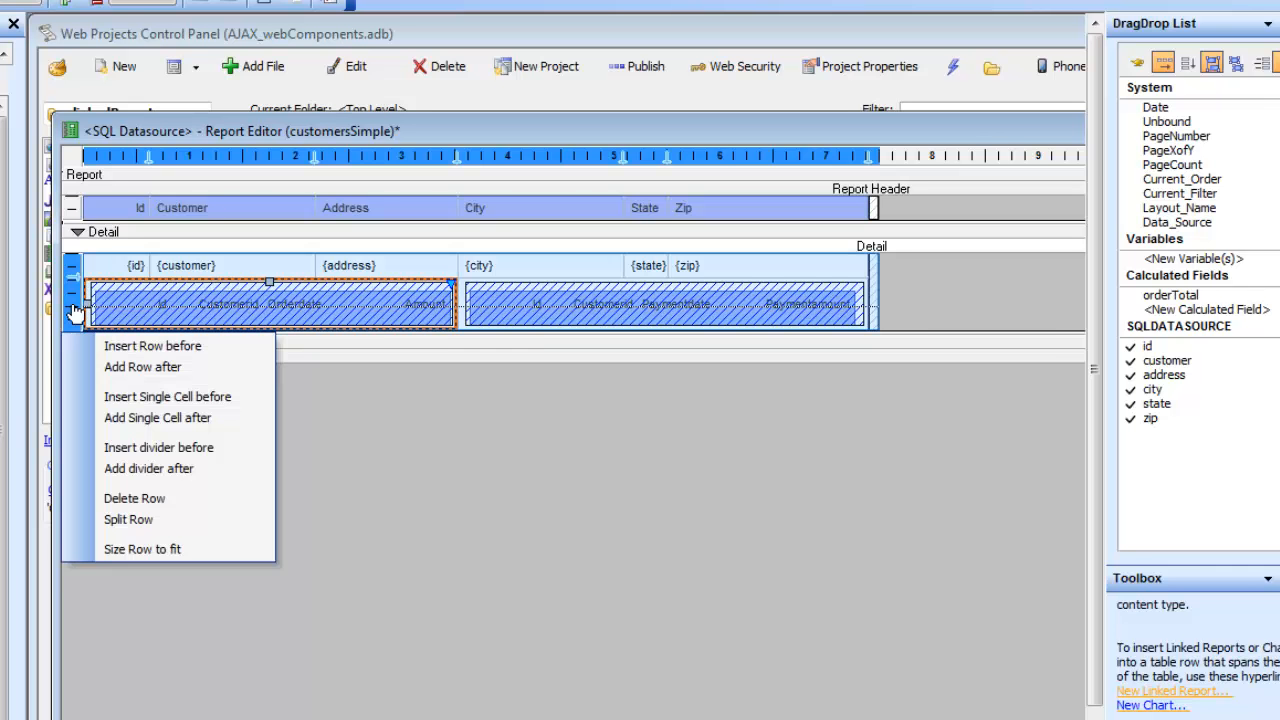
left_click(110, 367)
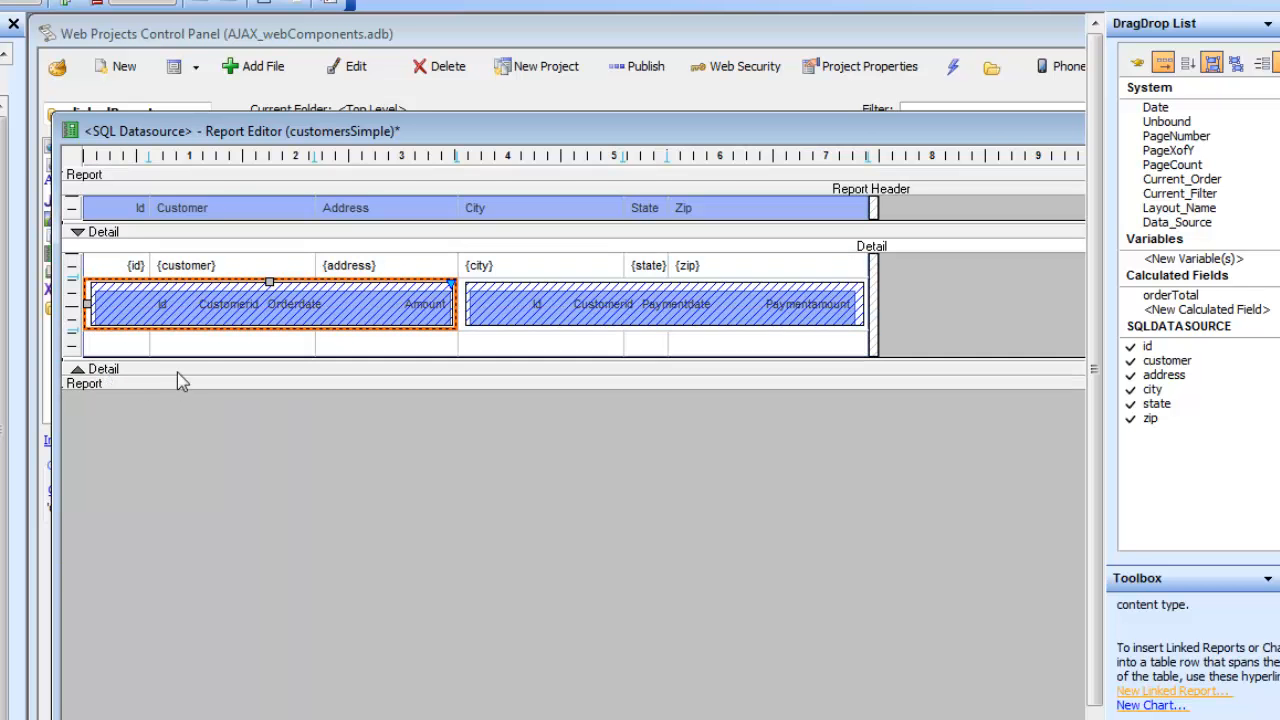
left_click_drag(207, 369, 212, 406)
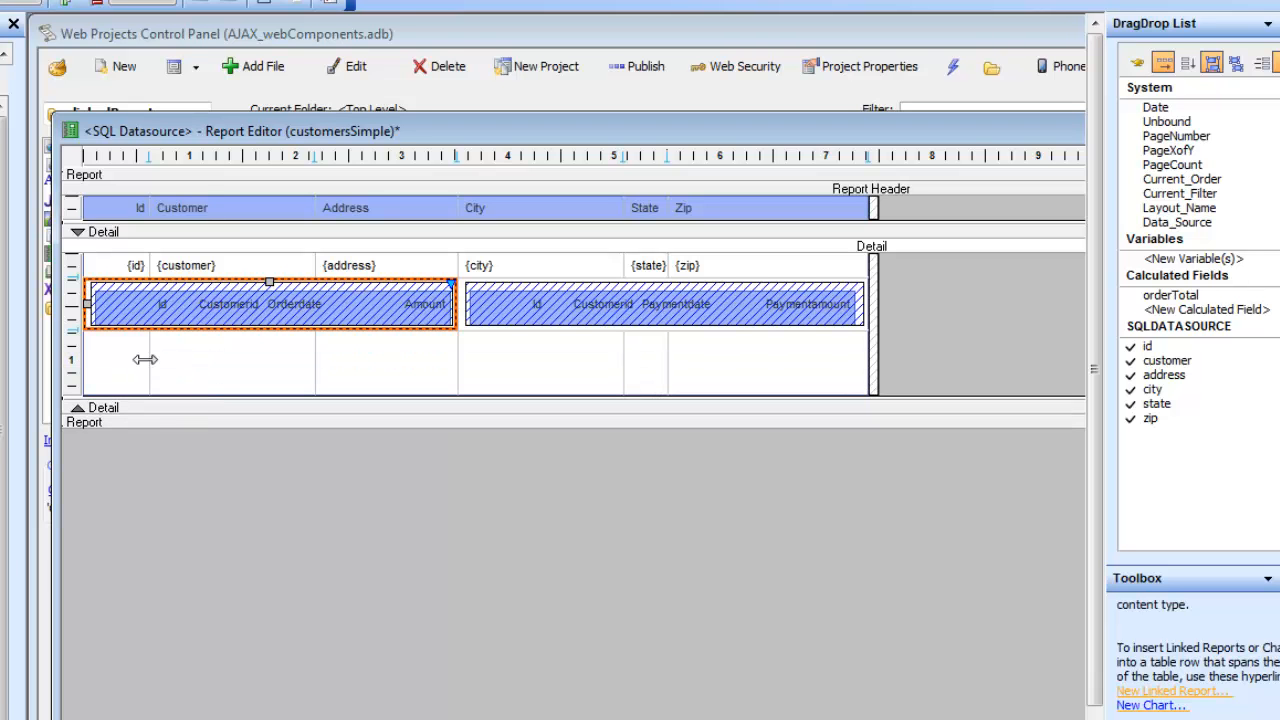
- Merge the first two empty cells of the new row, under the {id} and {customer} columns
left_click(135, 369)
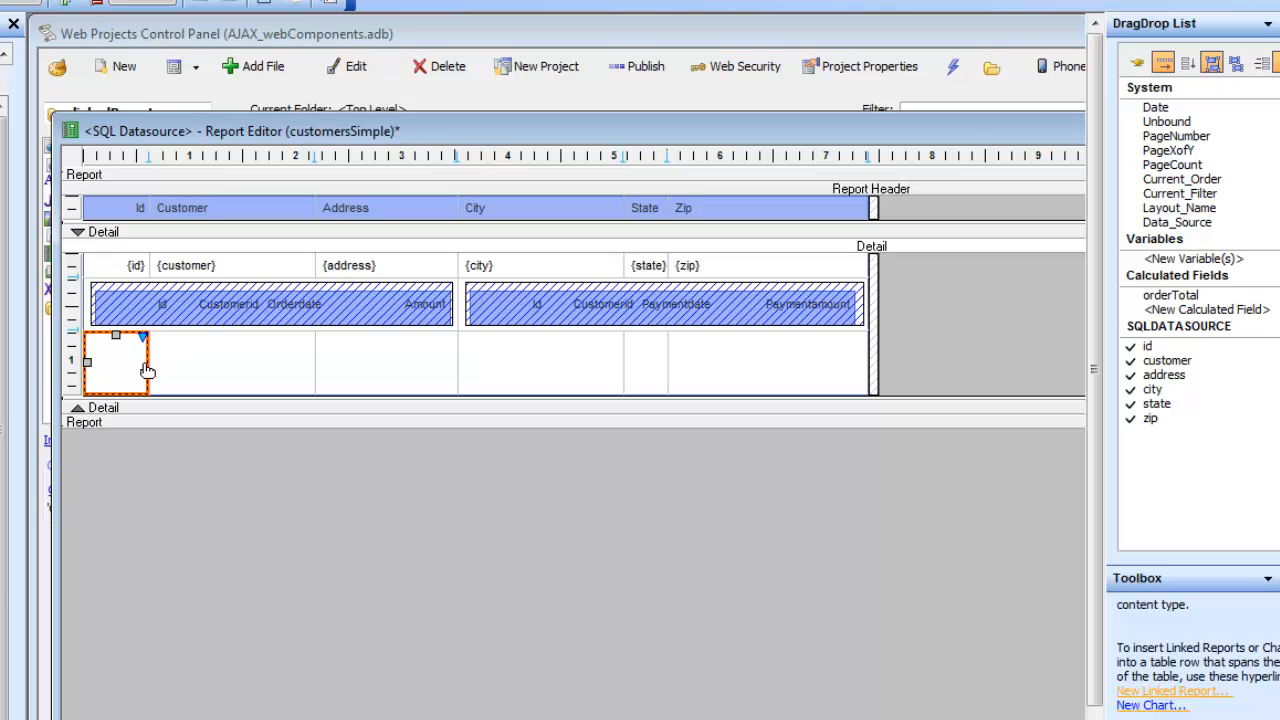
left_click(229, 366, "shift")
right_click(227, 359)
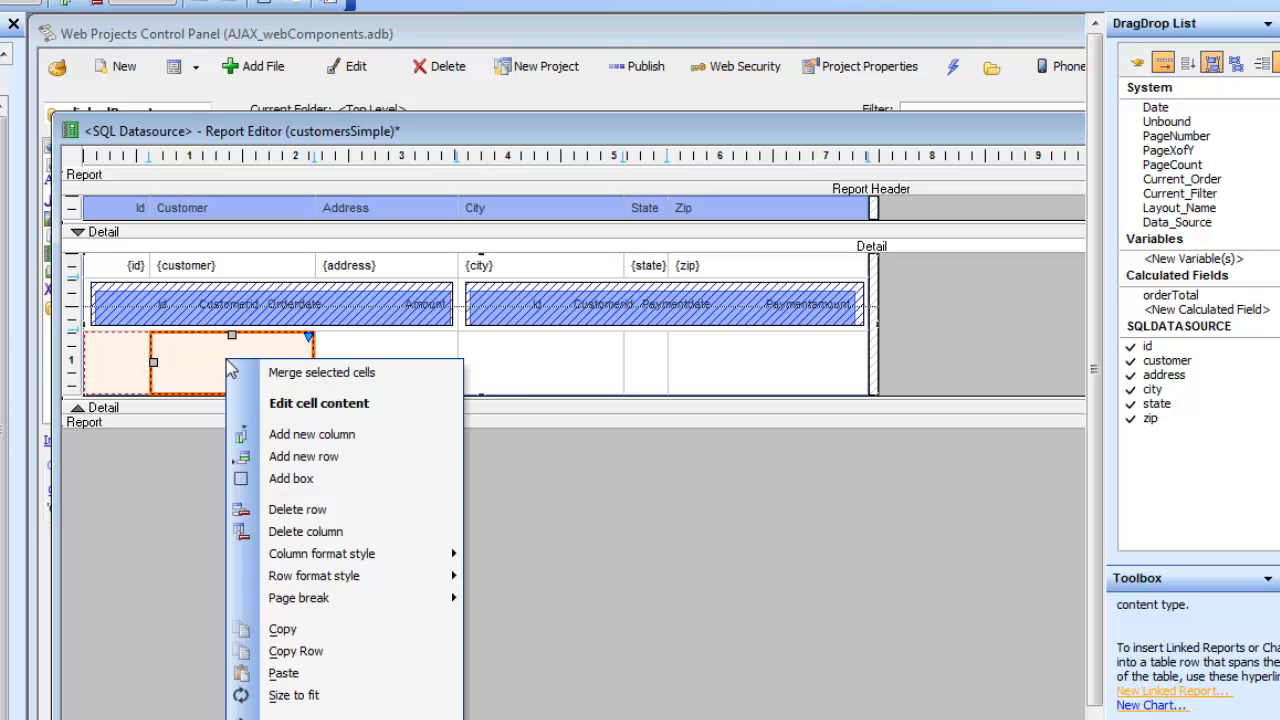
left_click(303, 374)
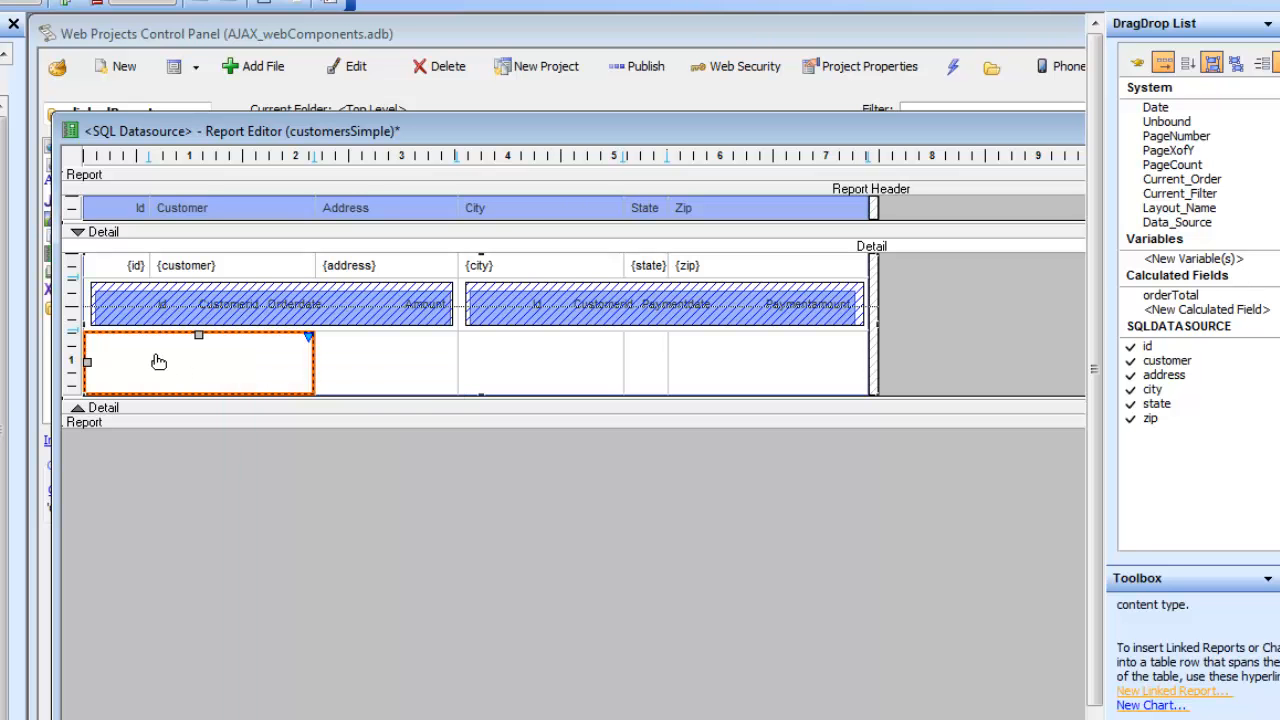
- Set the merged cell's content to the calc->orderTotal field
double_click(171, 367)
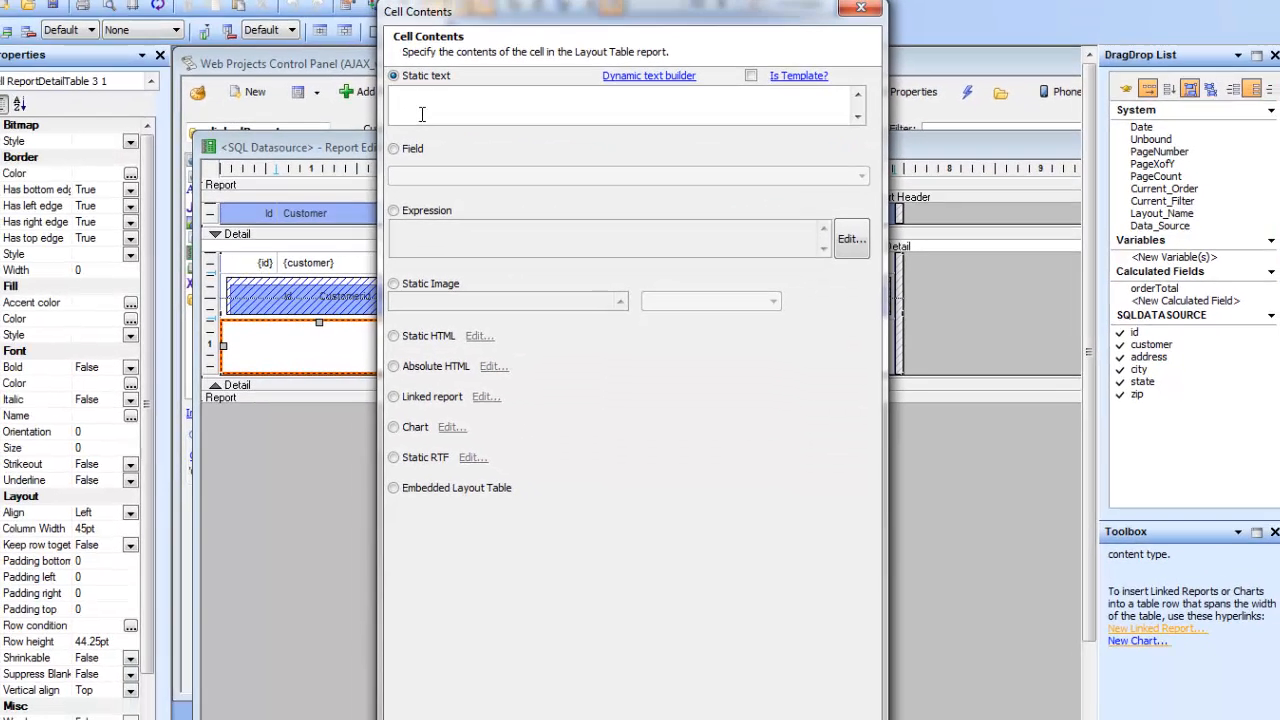
type("T")
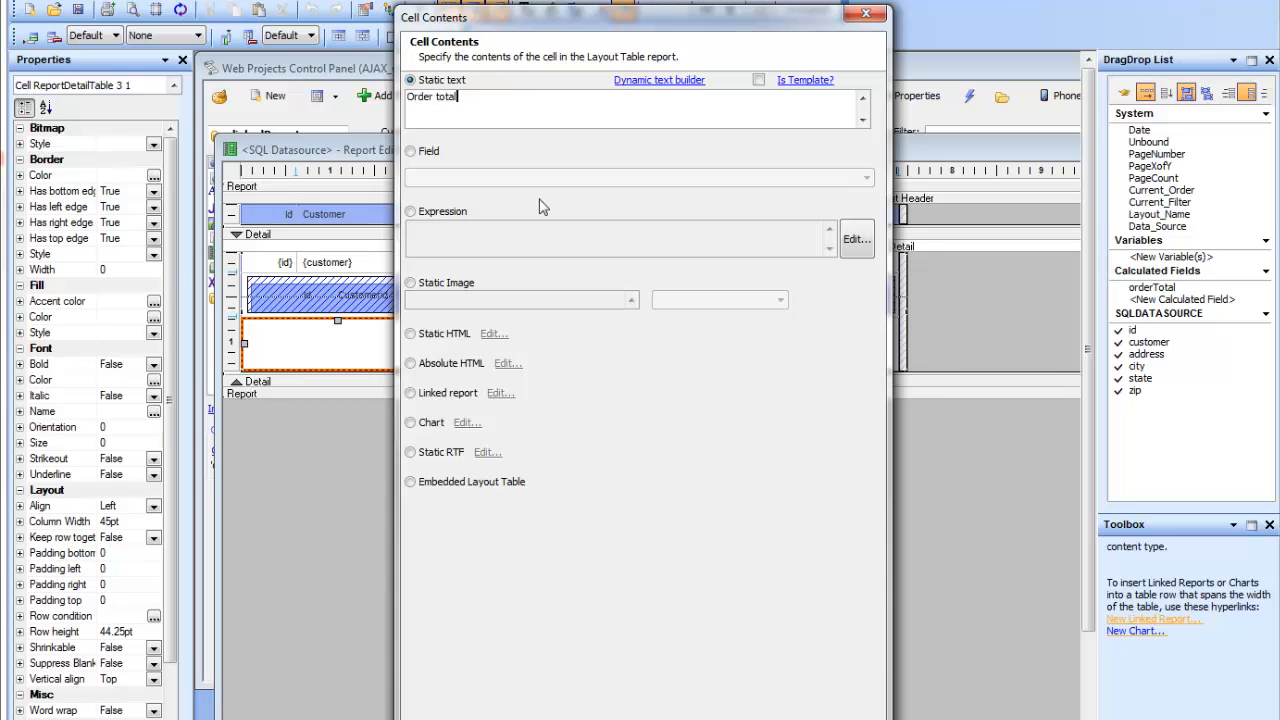
left_click(411, 152)
left_click(450, 178)
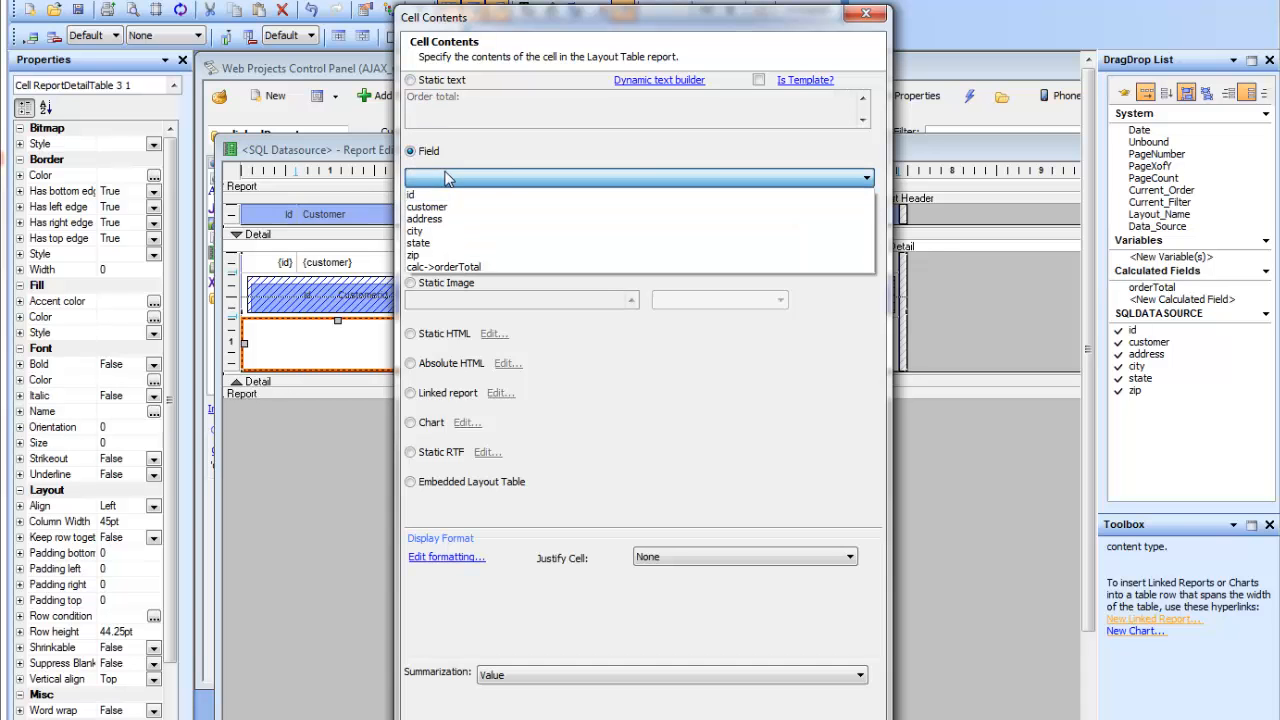
left_click(477, 268)
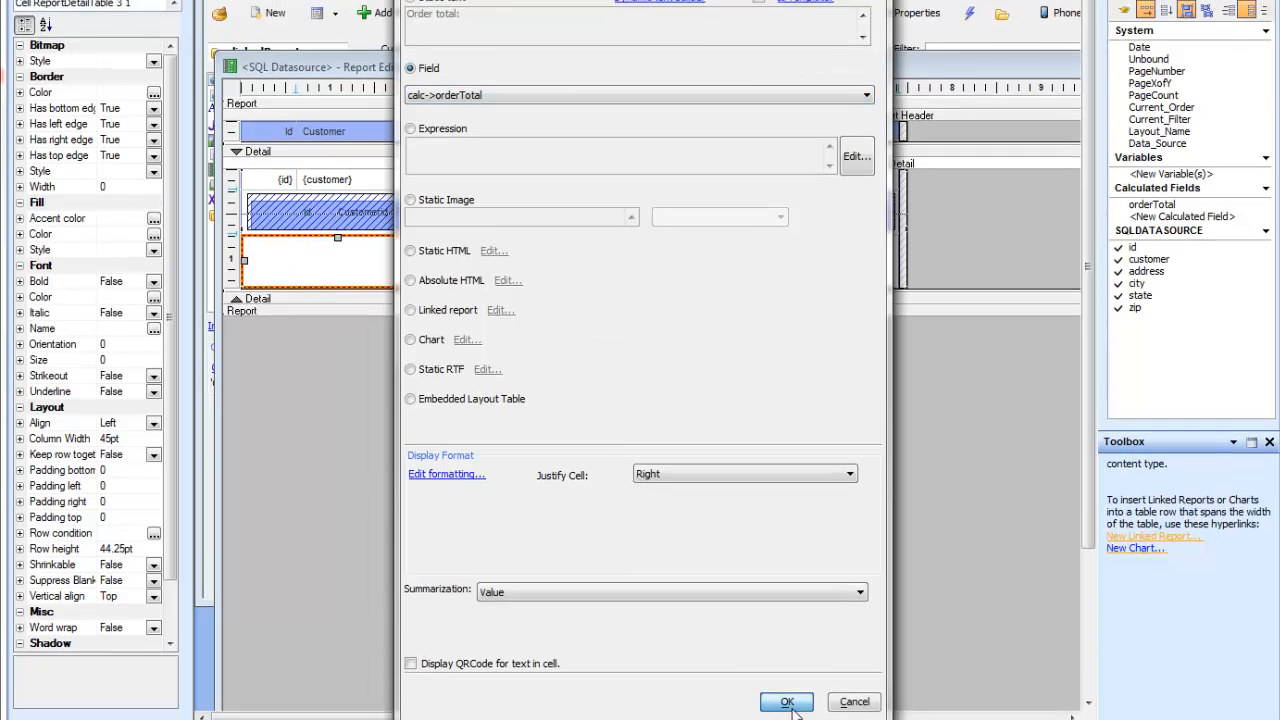
left_click(788, 702)
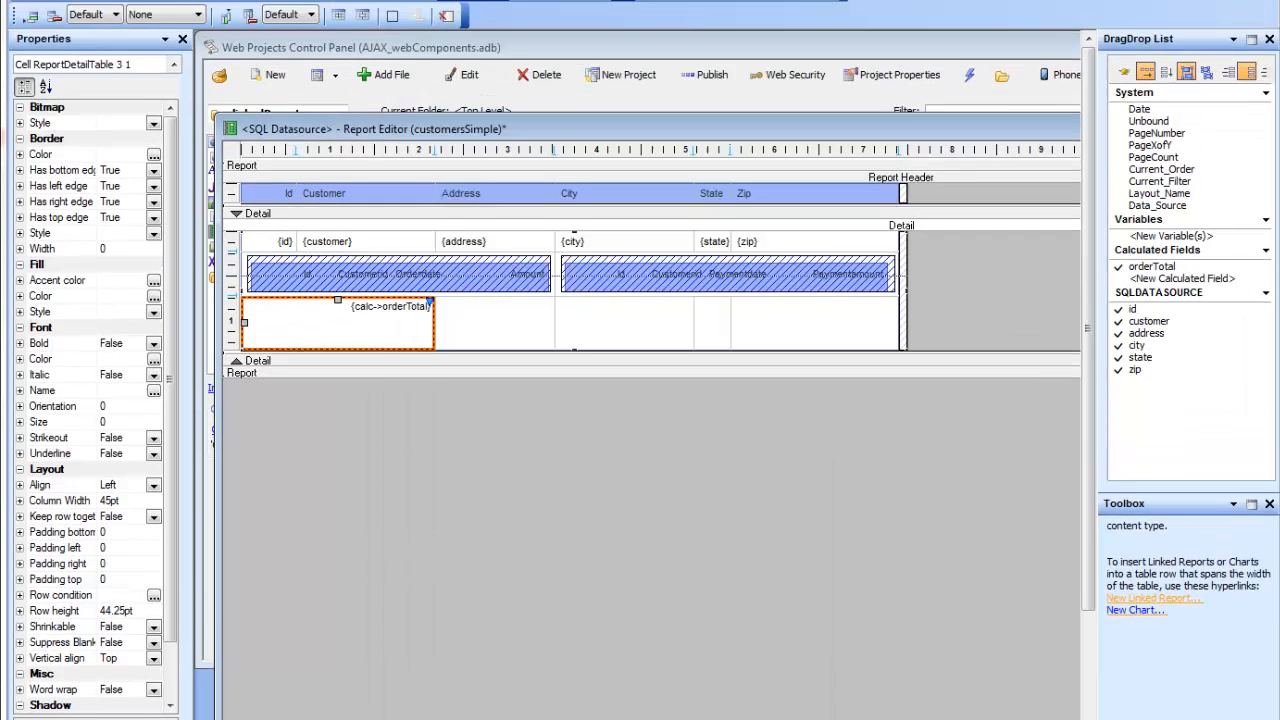
- Save the report, preview the order total under each customer's orders, and return to the {calc->orderTotal} cell in the design
left_click(78, 42)
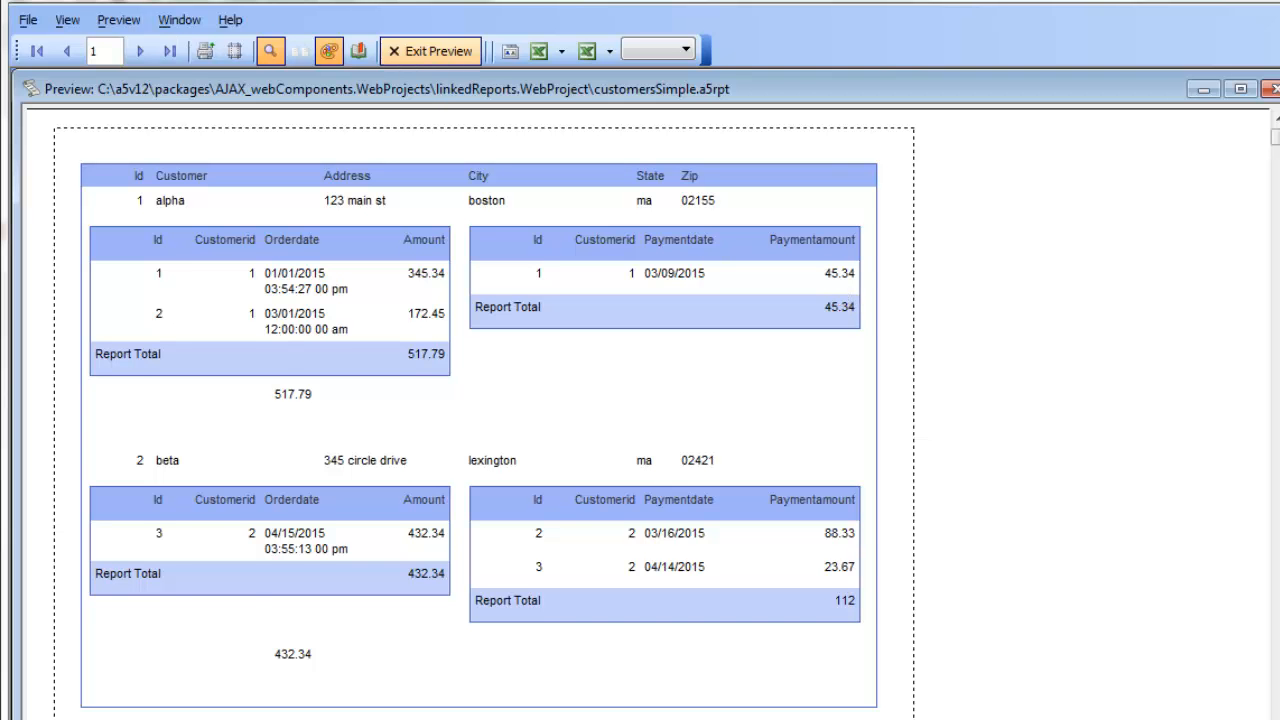
left_click(446, 57)
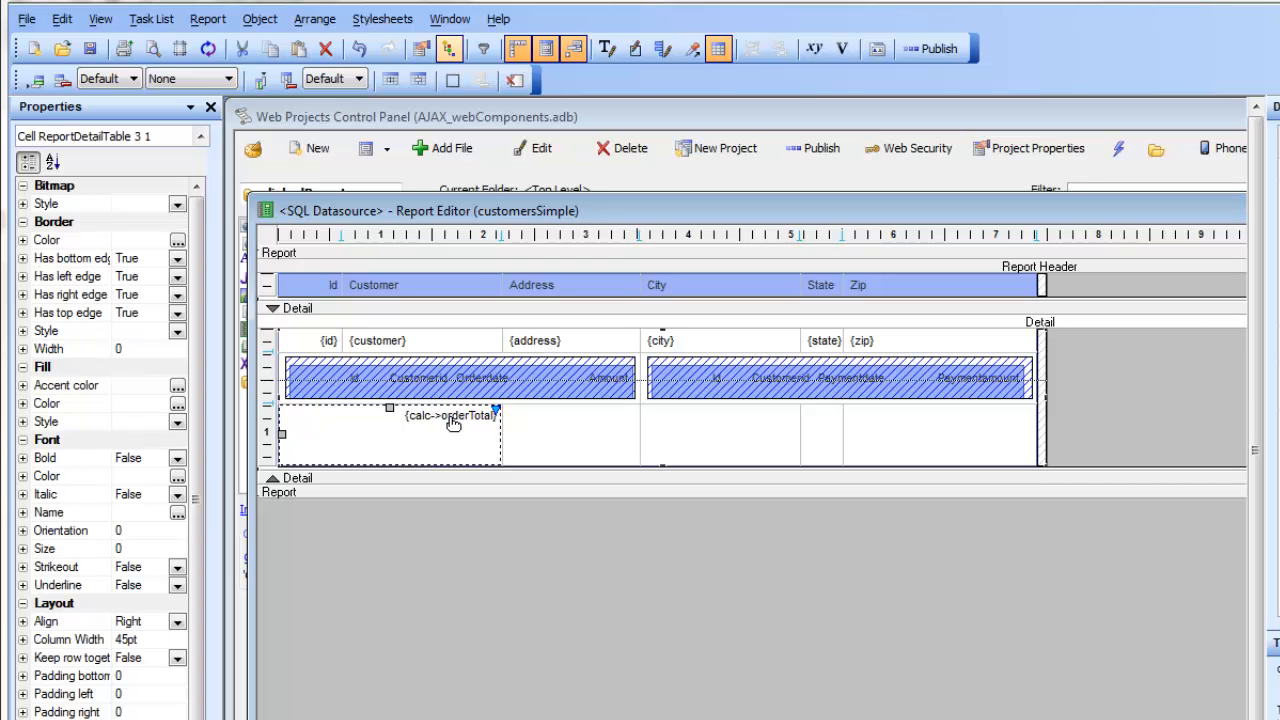
left_click(438, 430)
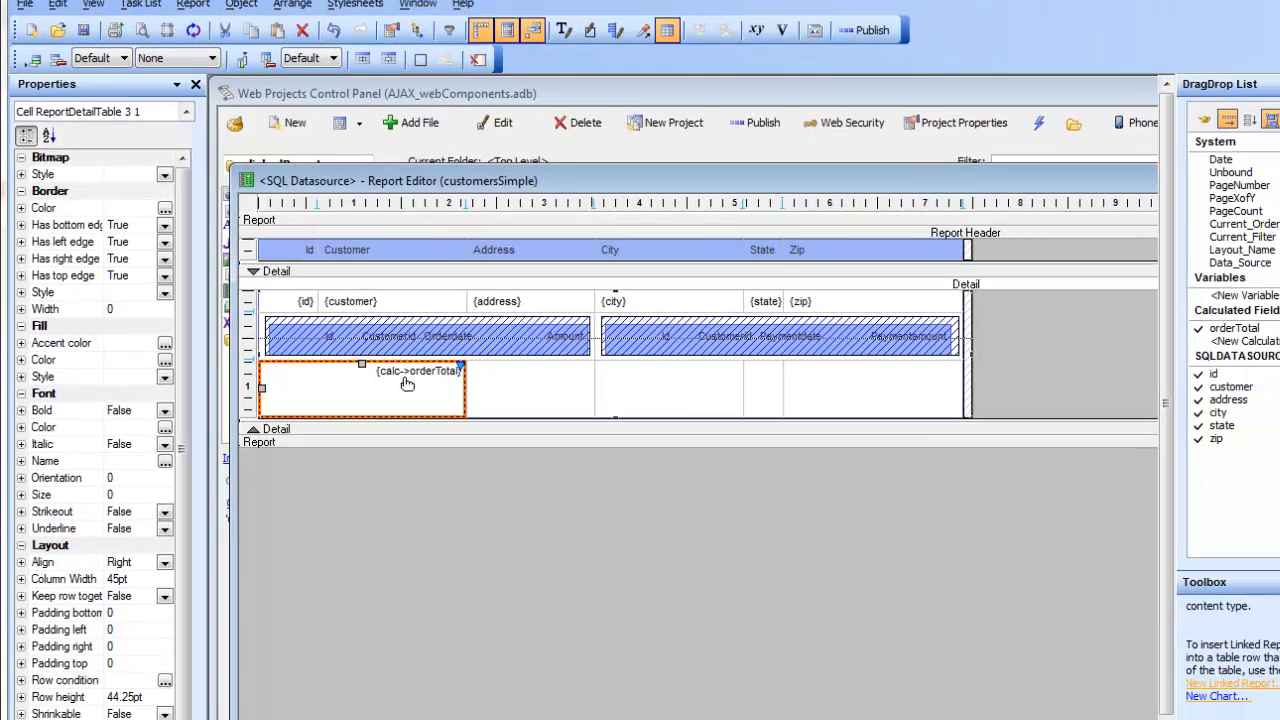
- Replace the content of the merged cell below the linked orders report with the static text "Order total:"
double_click(407, 383)
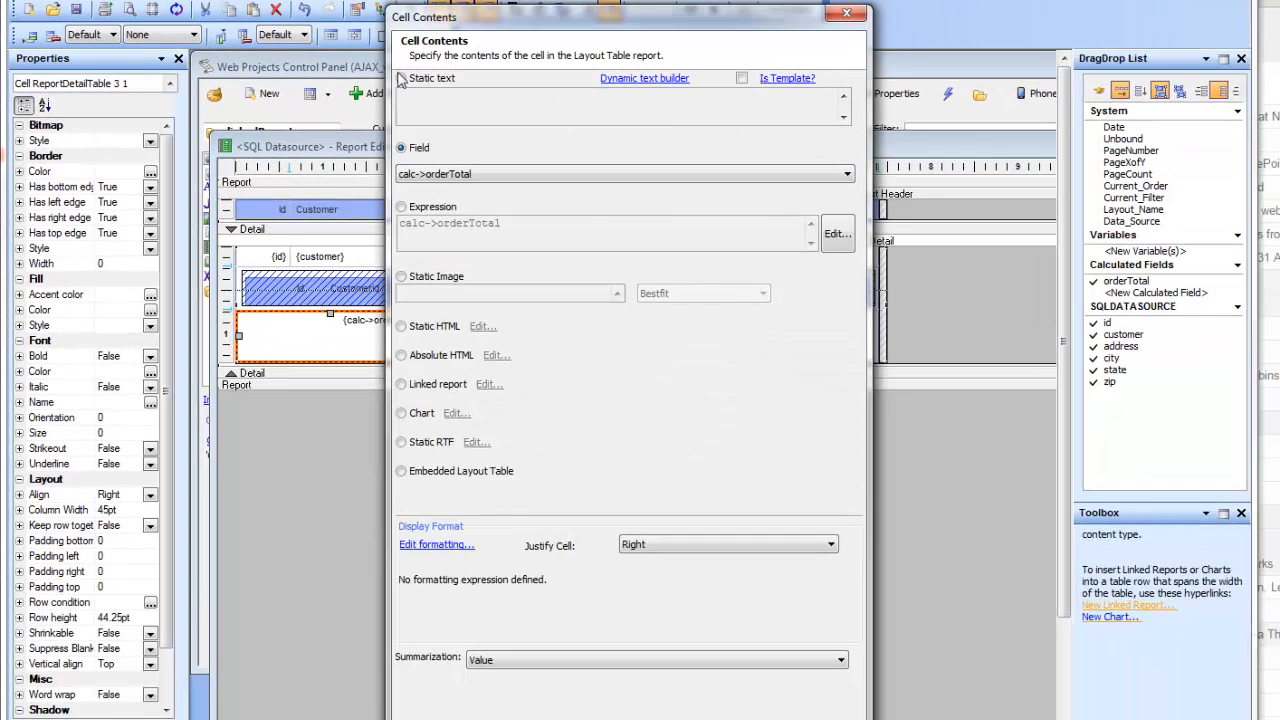
left_click(400, 78)
type("O")
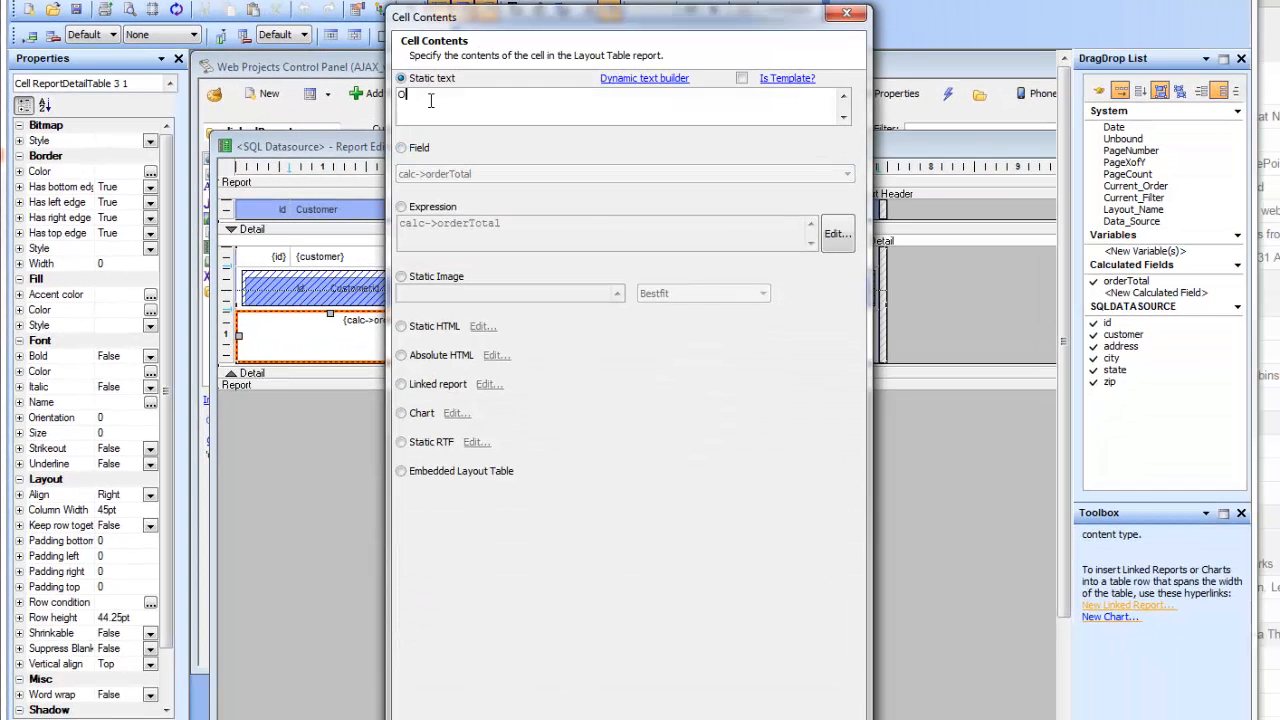
type("rder total:")
left_click(742, 717)
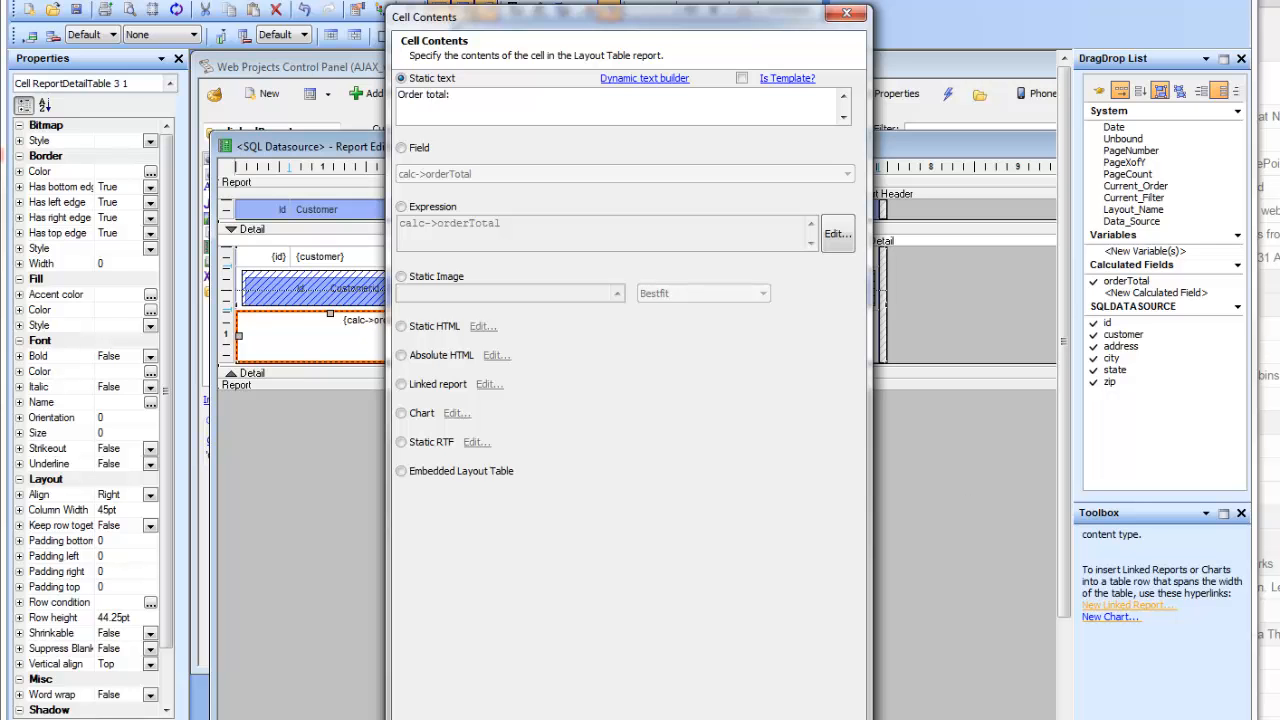
- Set the cell beside the "Order total:" label, under the {address} column, to the calc->orderTotal field
left_click(478, 342)
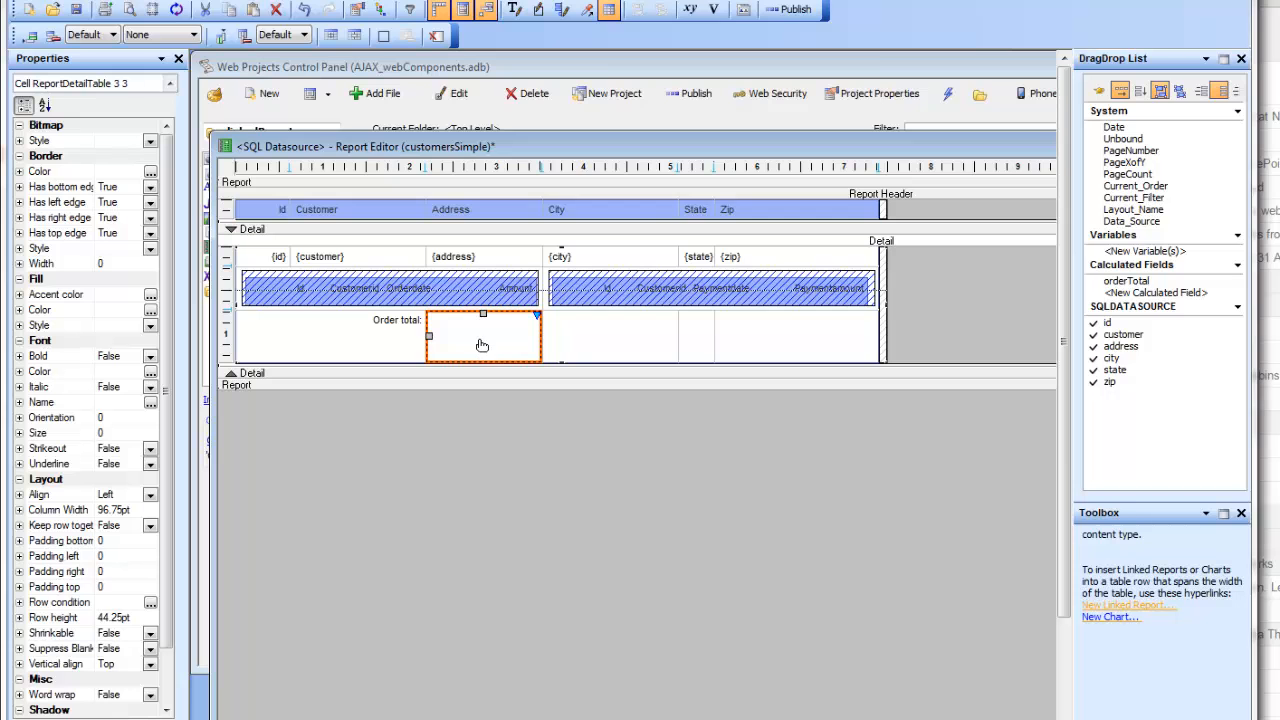
double_click(480, 350)
left_click(402, 148)
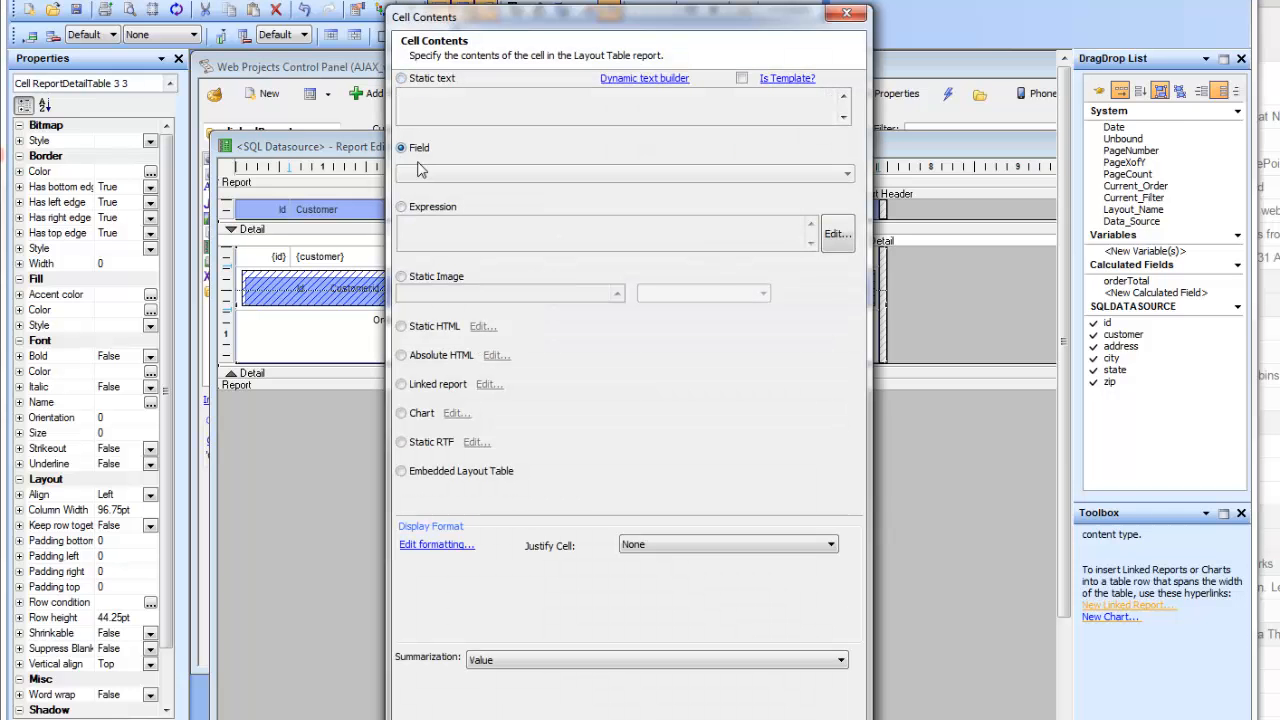
left_click(446, 174)
left_click(456, 261)
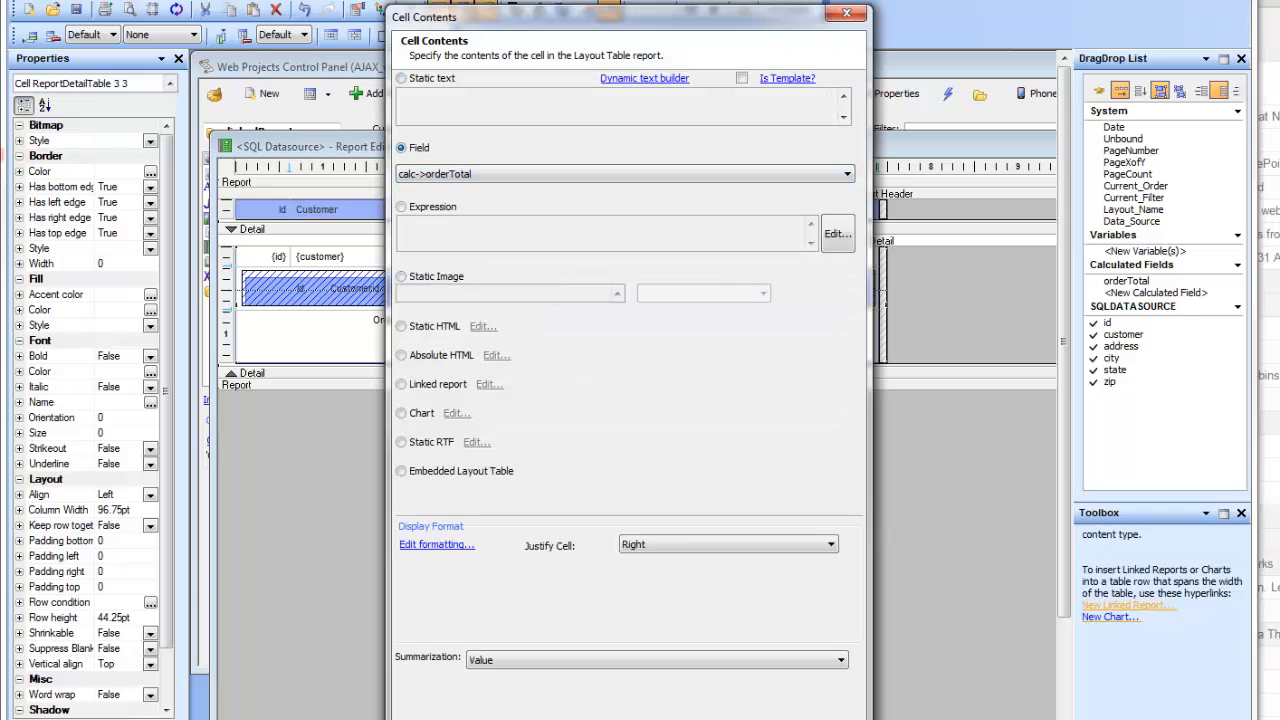
left_click(742, 717)
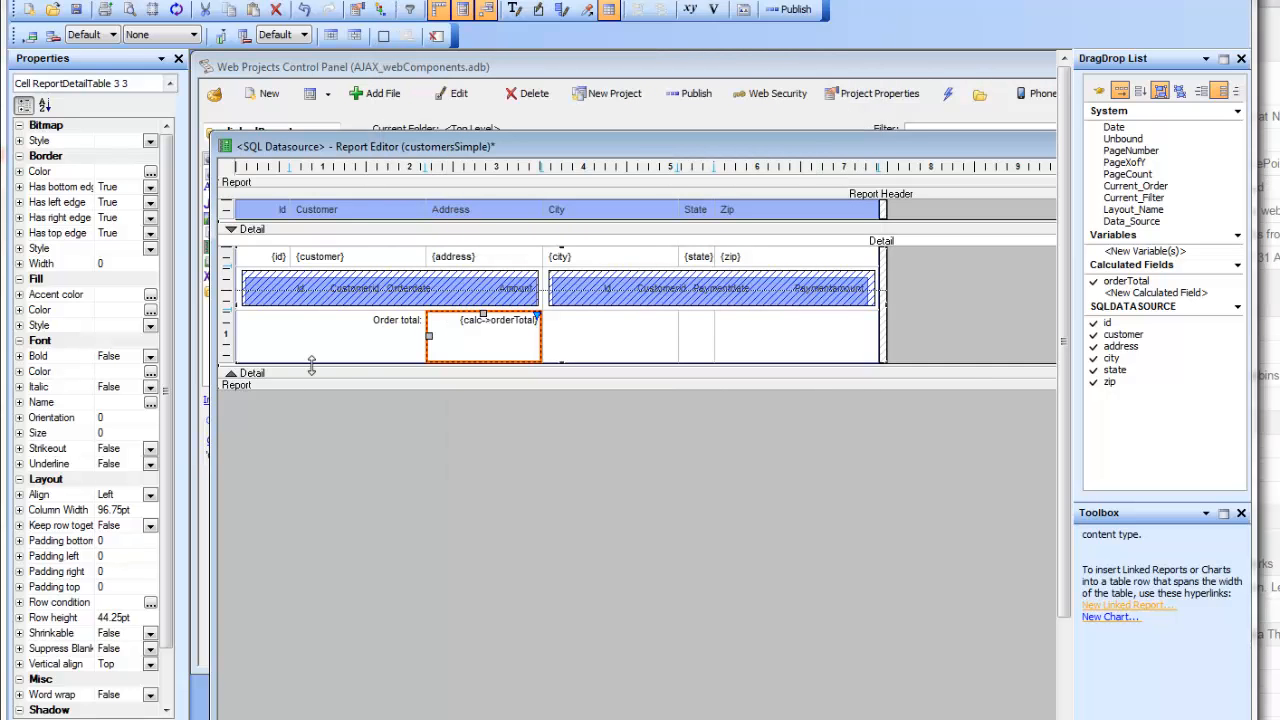
- Reduce the order total row's height to 18 pt and preview the report
left_click_drag(311, 366, 314, 336)
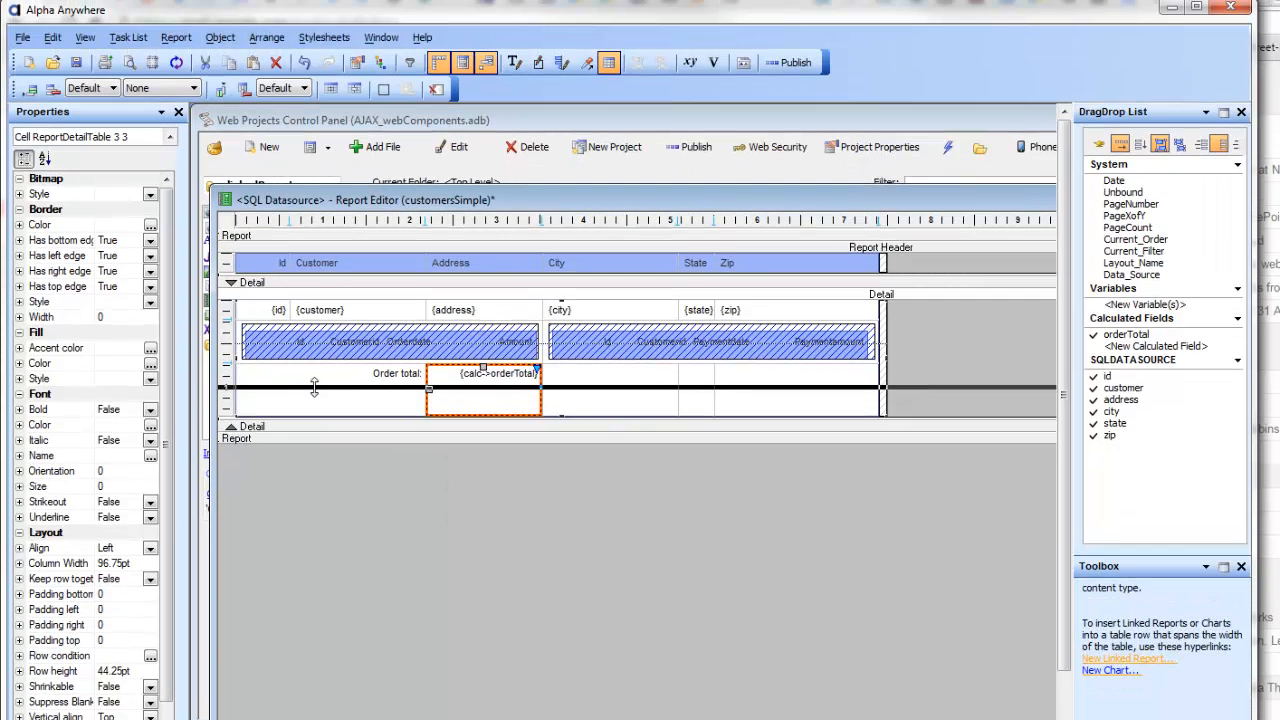
left_click_drag(314, 388, 314, 388)
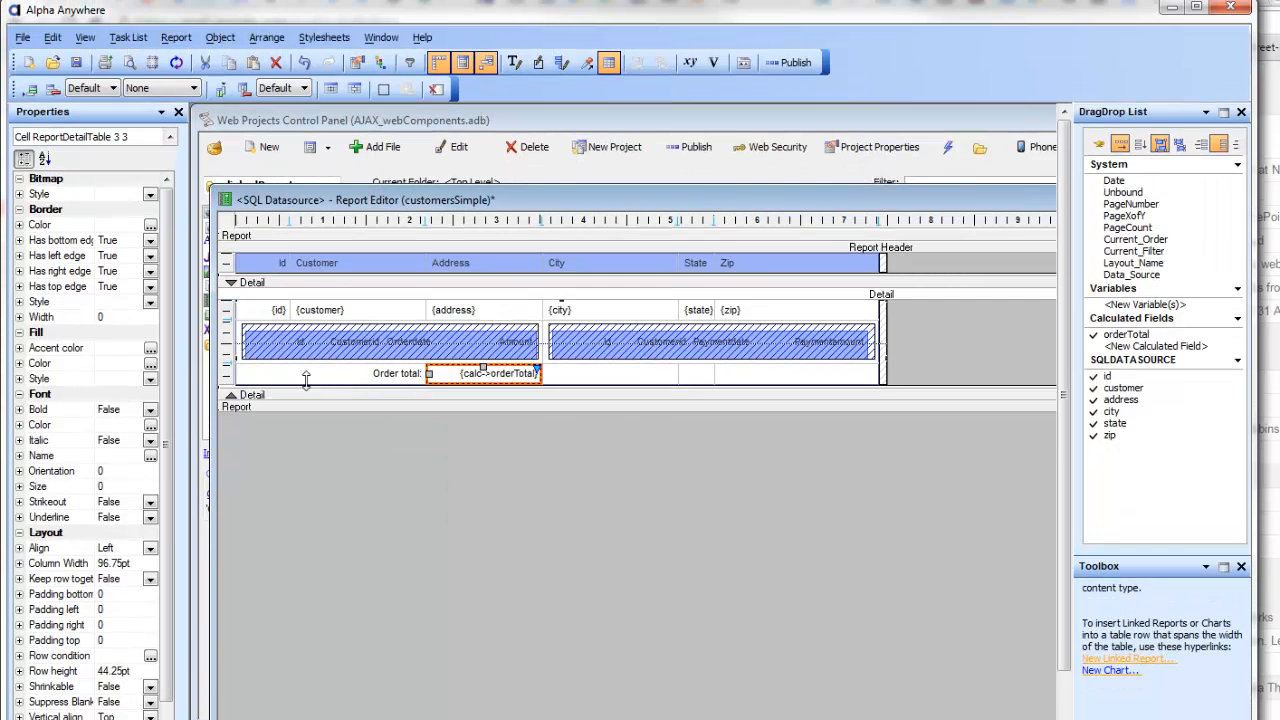
left_click(128, 62)
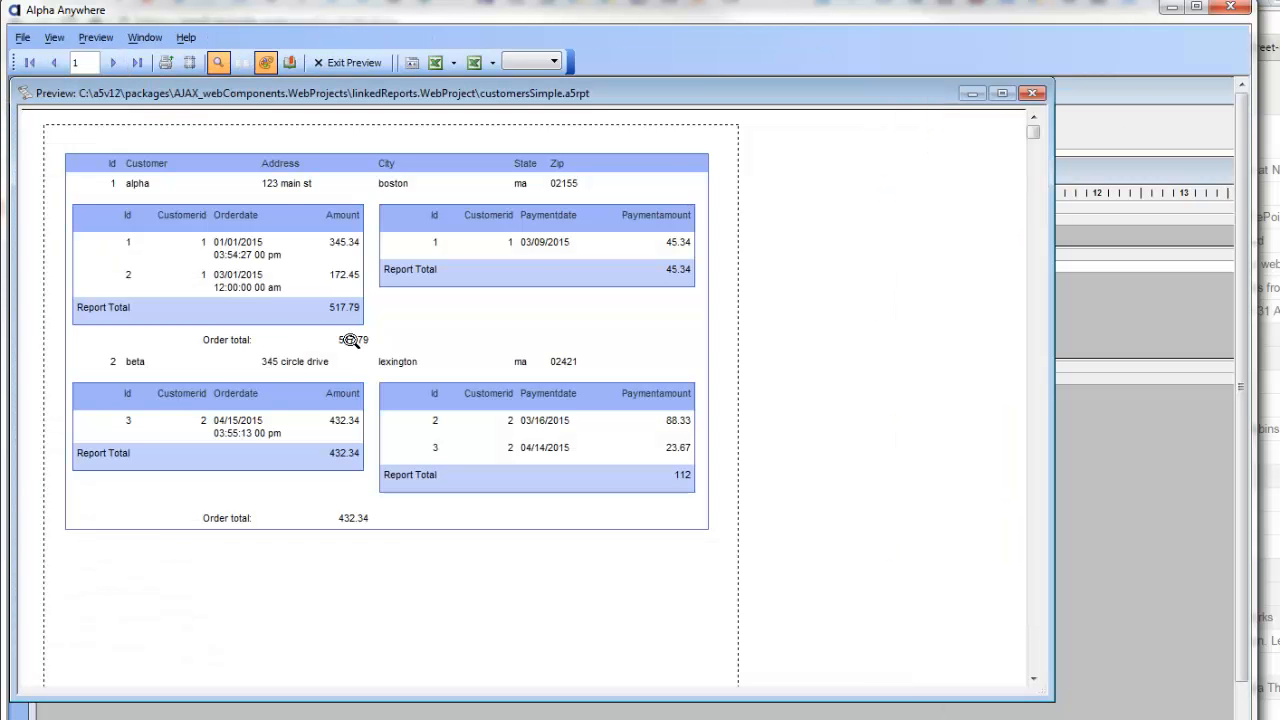
left_click(345, 63)
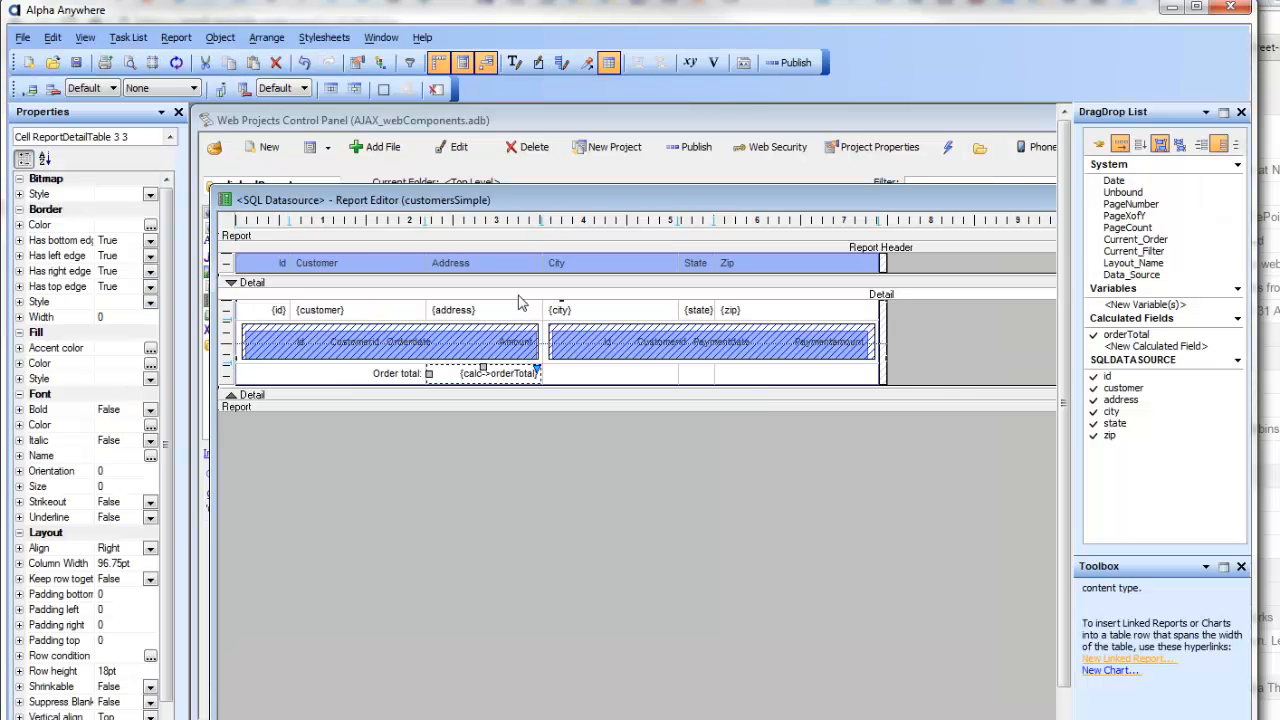
- Publish an external field from the linked payments report, defined as totalPayments = Calc->Grand_Total_For_Paymentamount
left_click(621, 350)
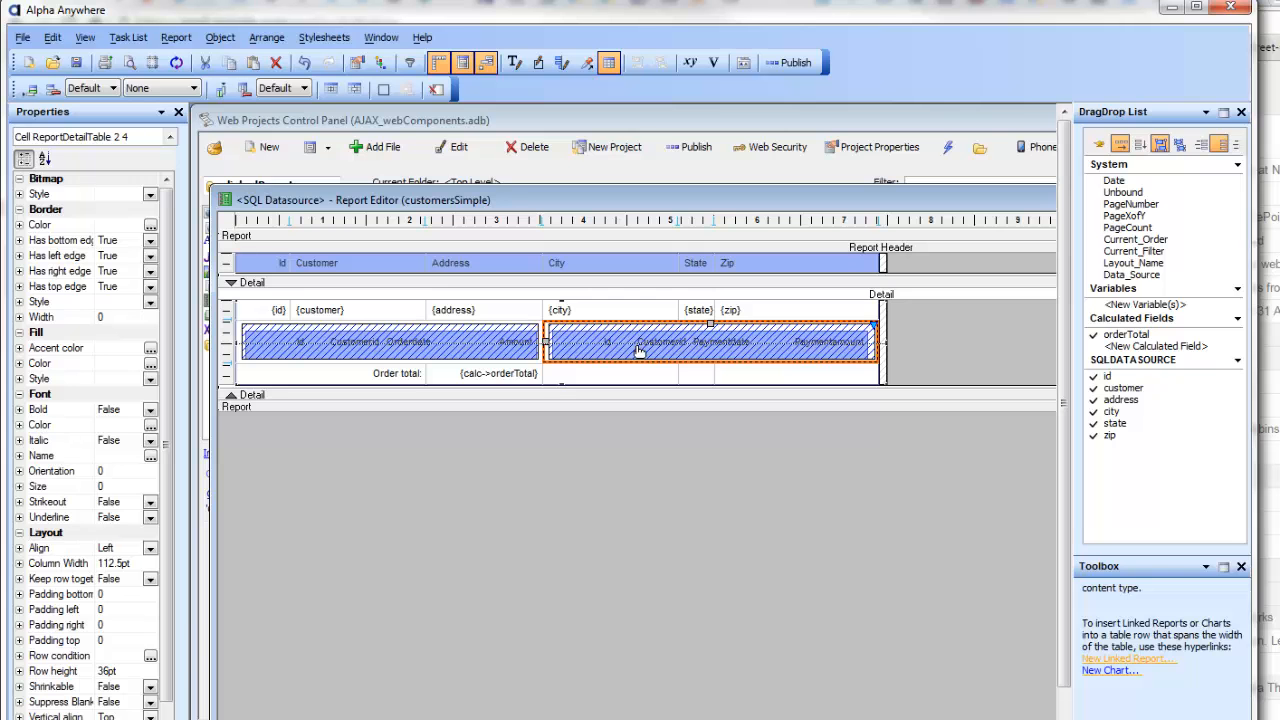
double_click(638, 350)
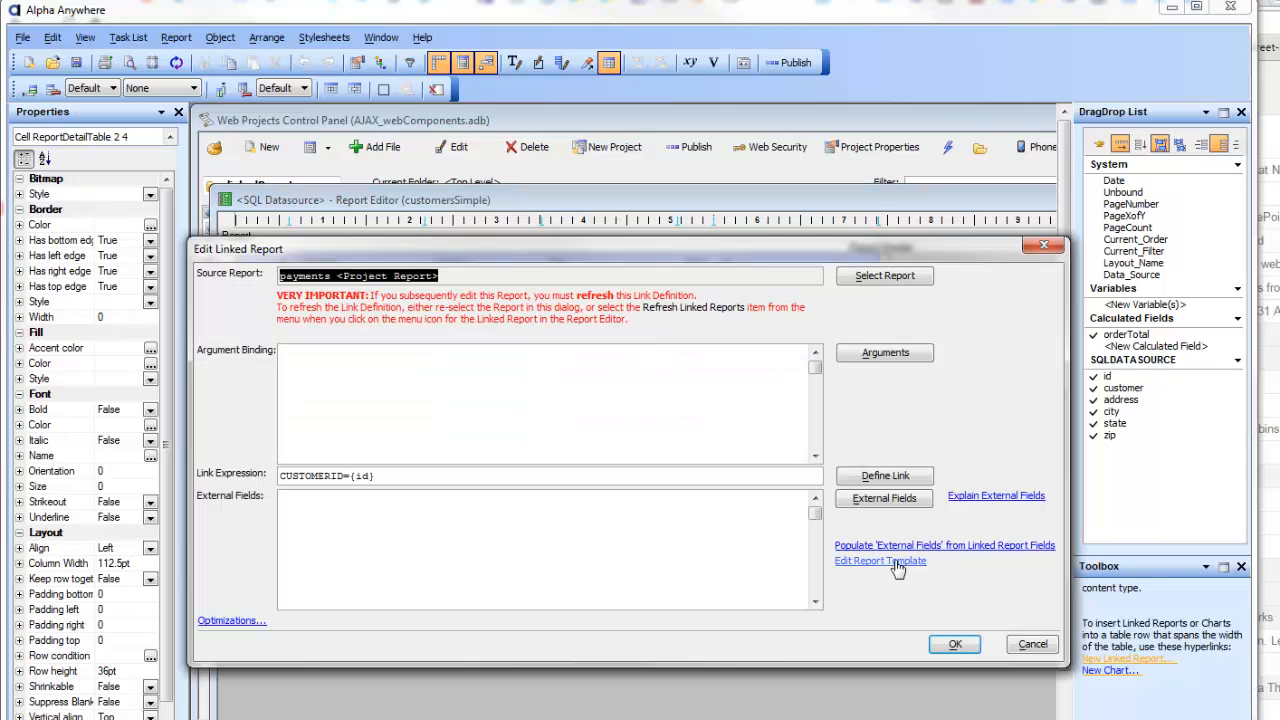
left_click(884, 498)
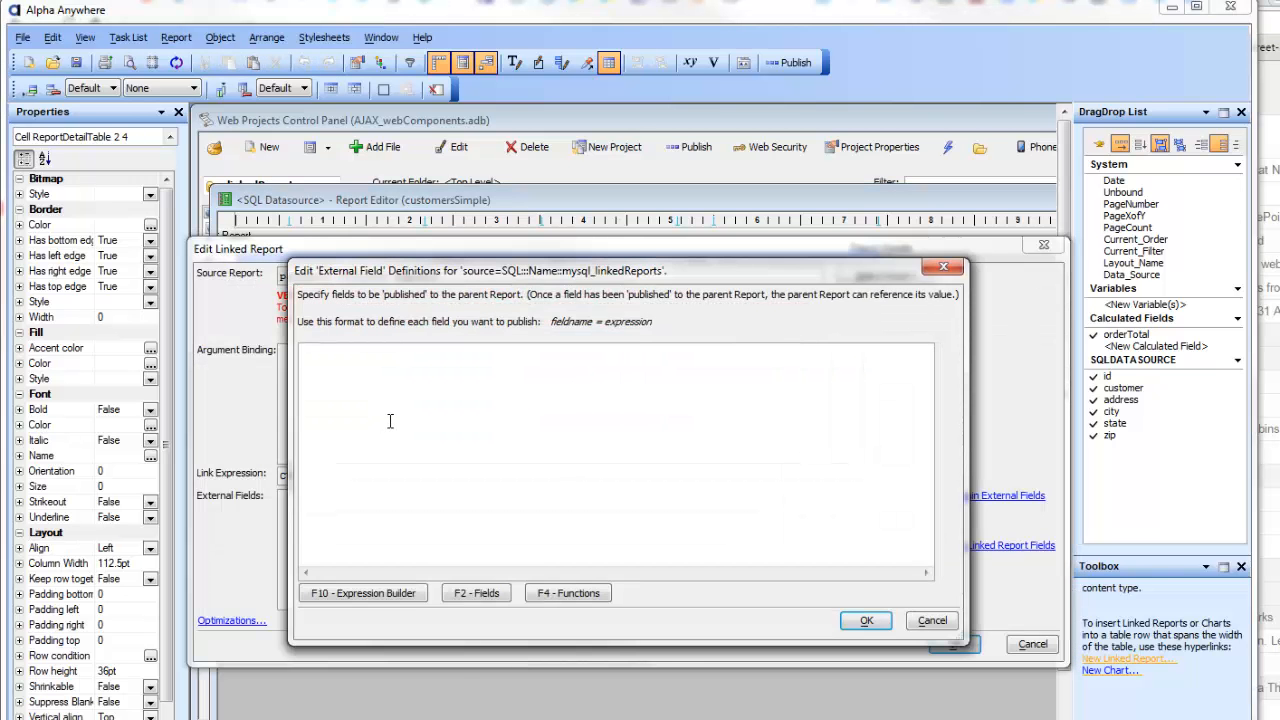
type("totalPayments =")
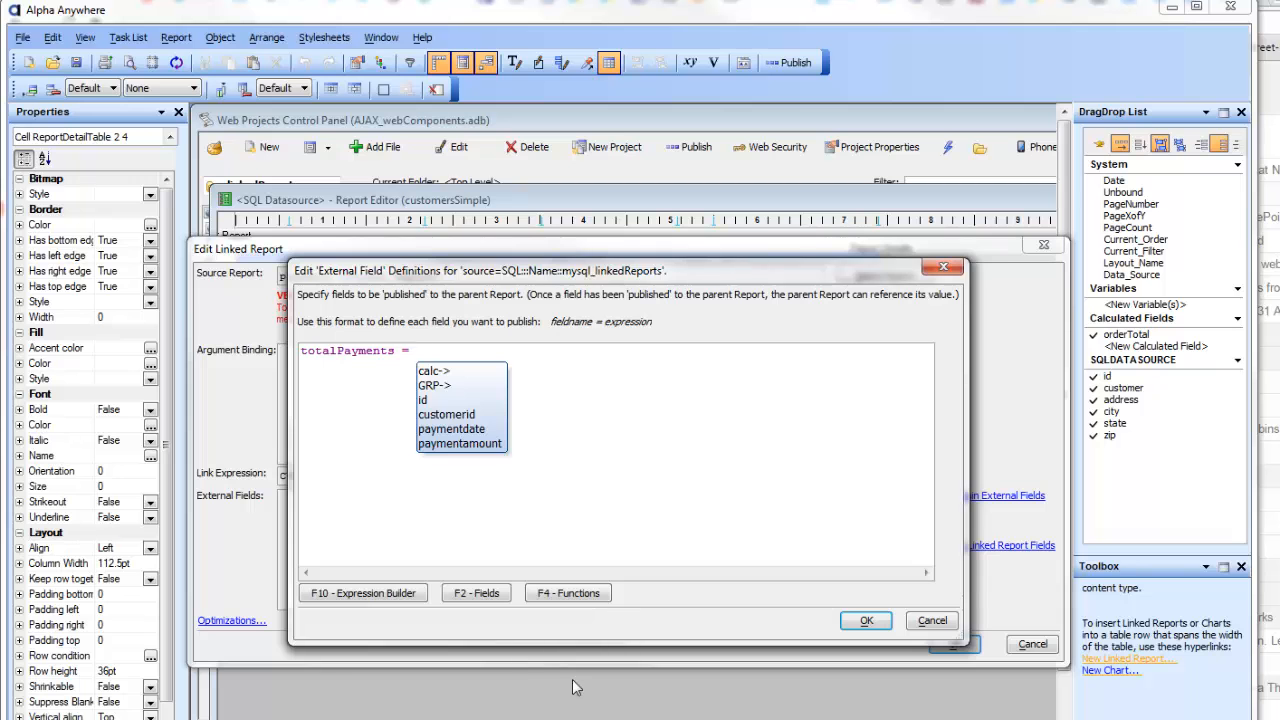
left_click(480, 598)
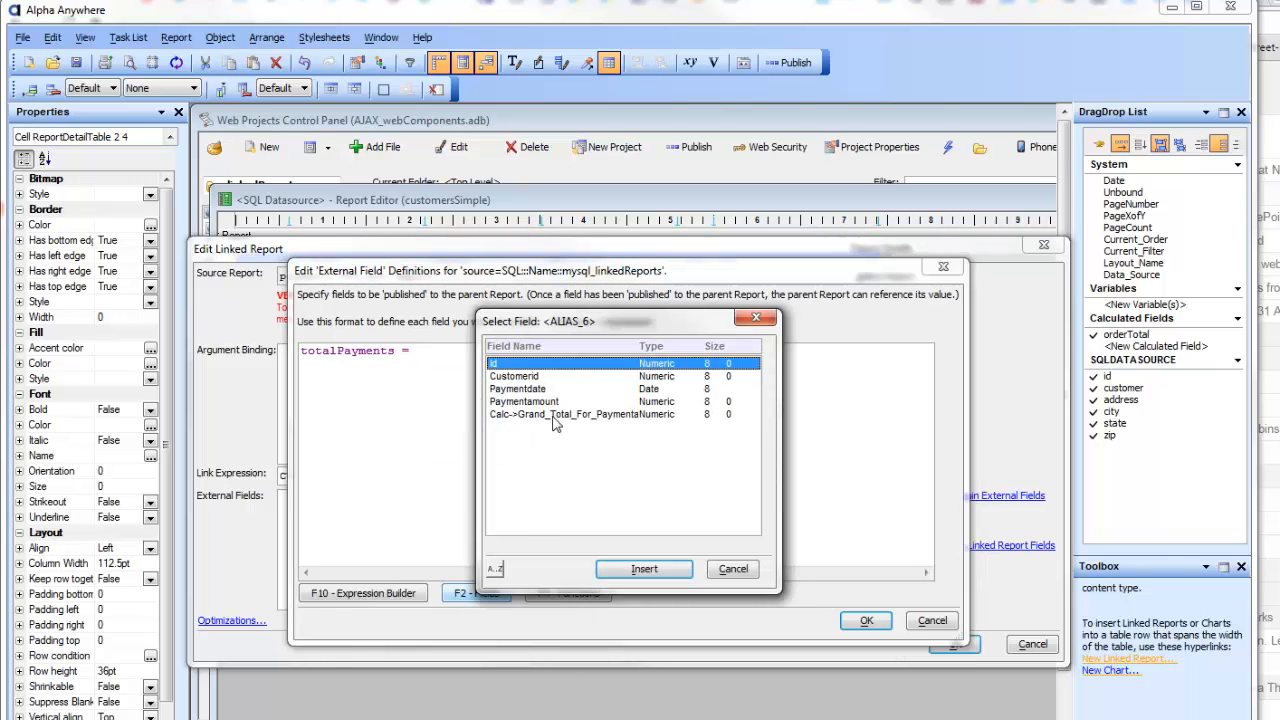
left_click(552, 416)
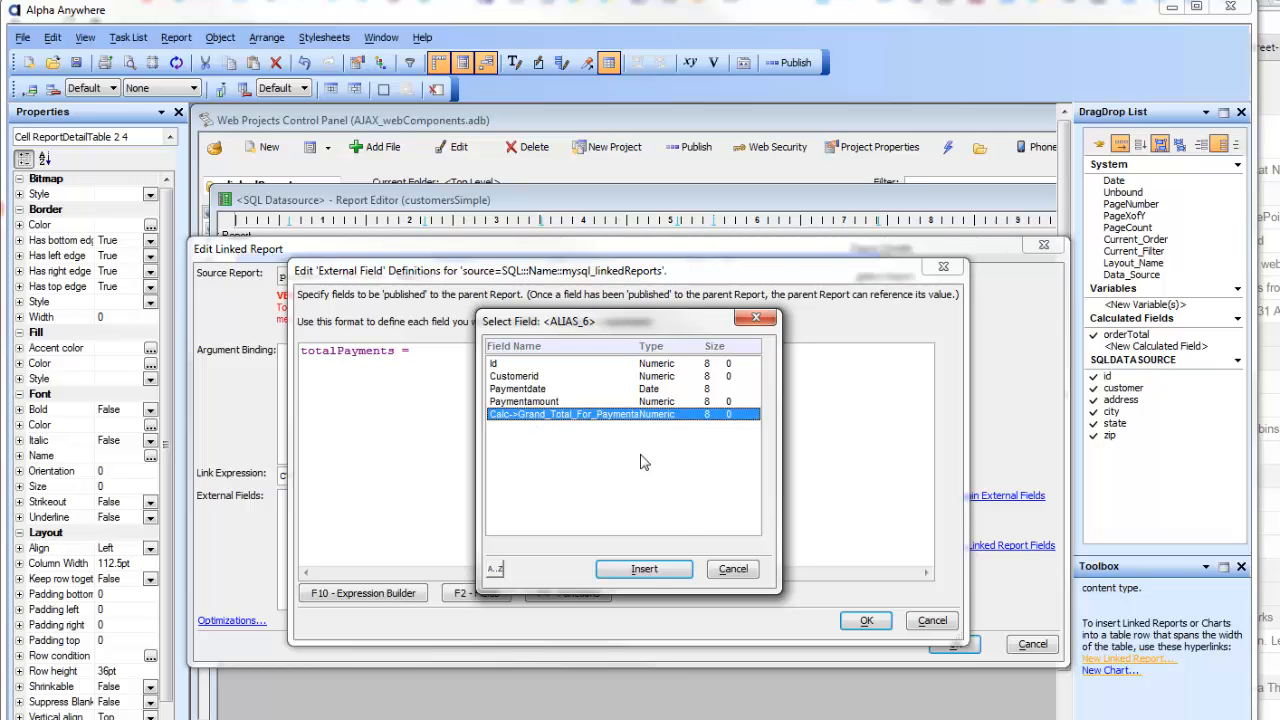
left_click(644, 568)
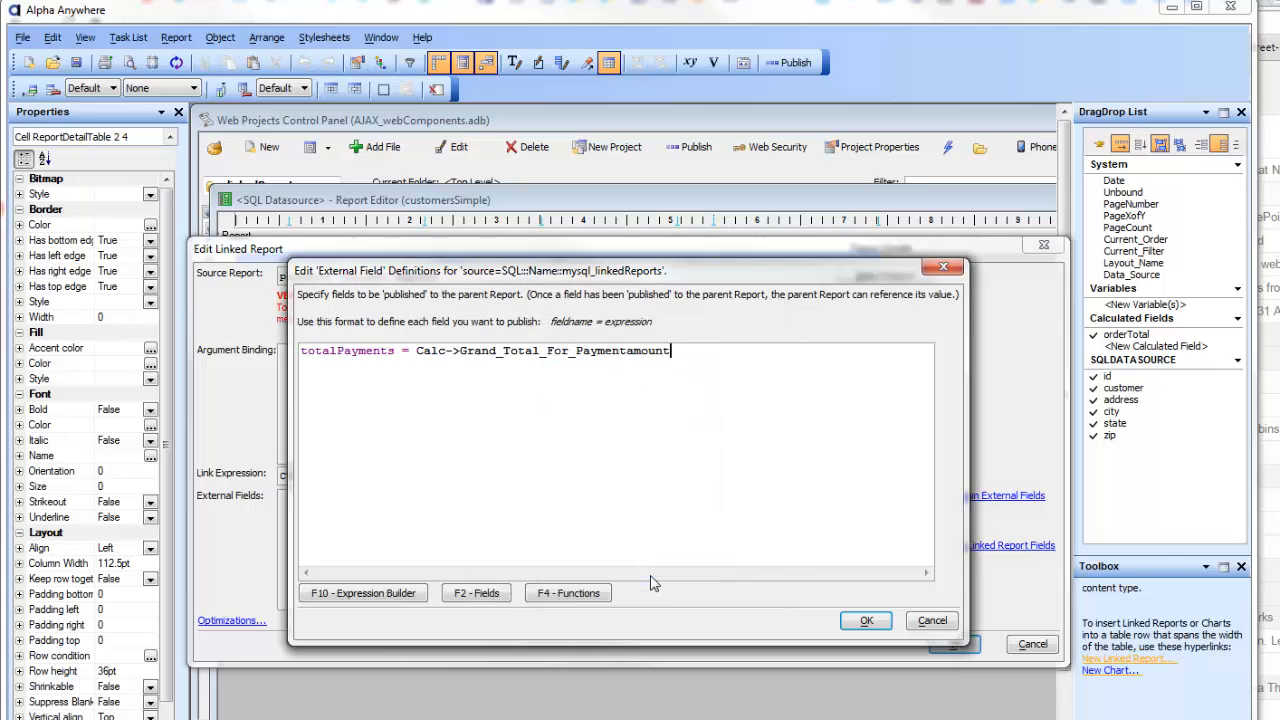
left_click(866, 622)
left_click(953, 644)
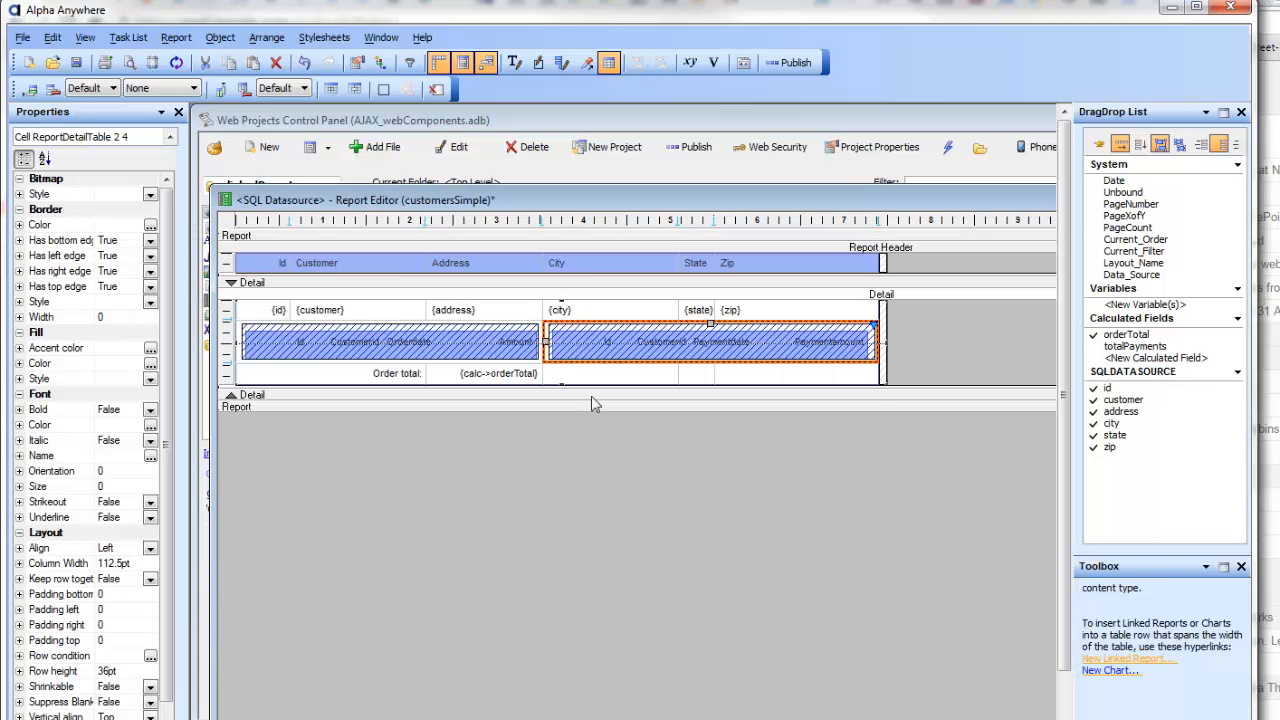
- Enter the static text "Total Payments:" in the order total row's cell under the {city} column
double_click(580, 373)
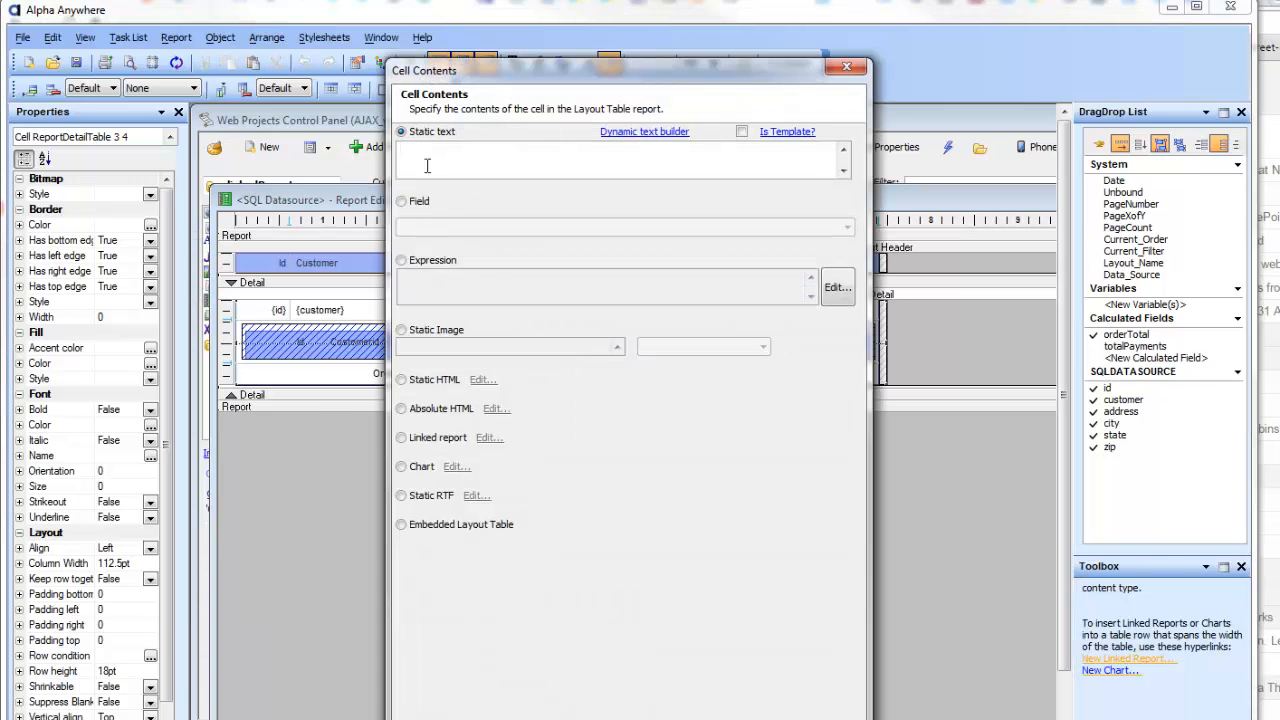
type("Total Payments:")
key("Return")
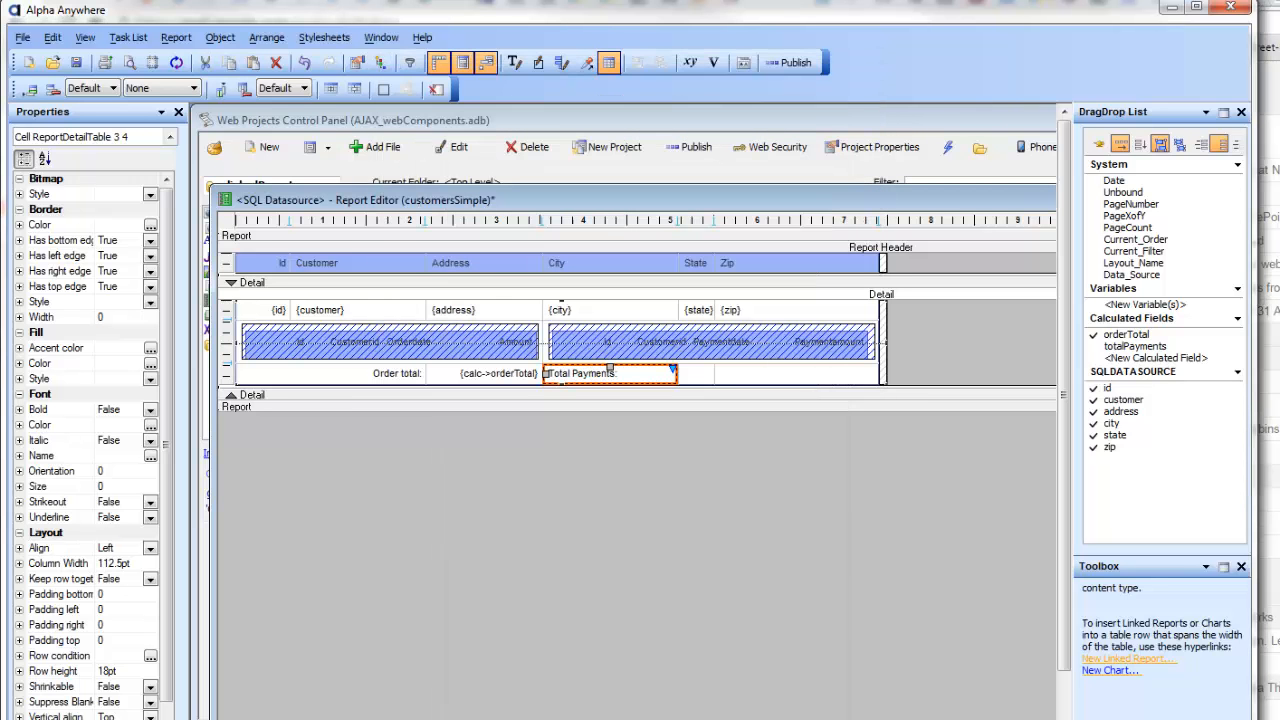
- Merge the two empty cells after the "Total Payments:" label, under the {state} and {zip} columns
left_click(700, 374)
left_click(742, 378)
left_click(743, 379)
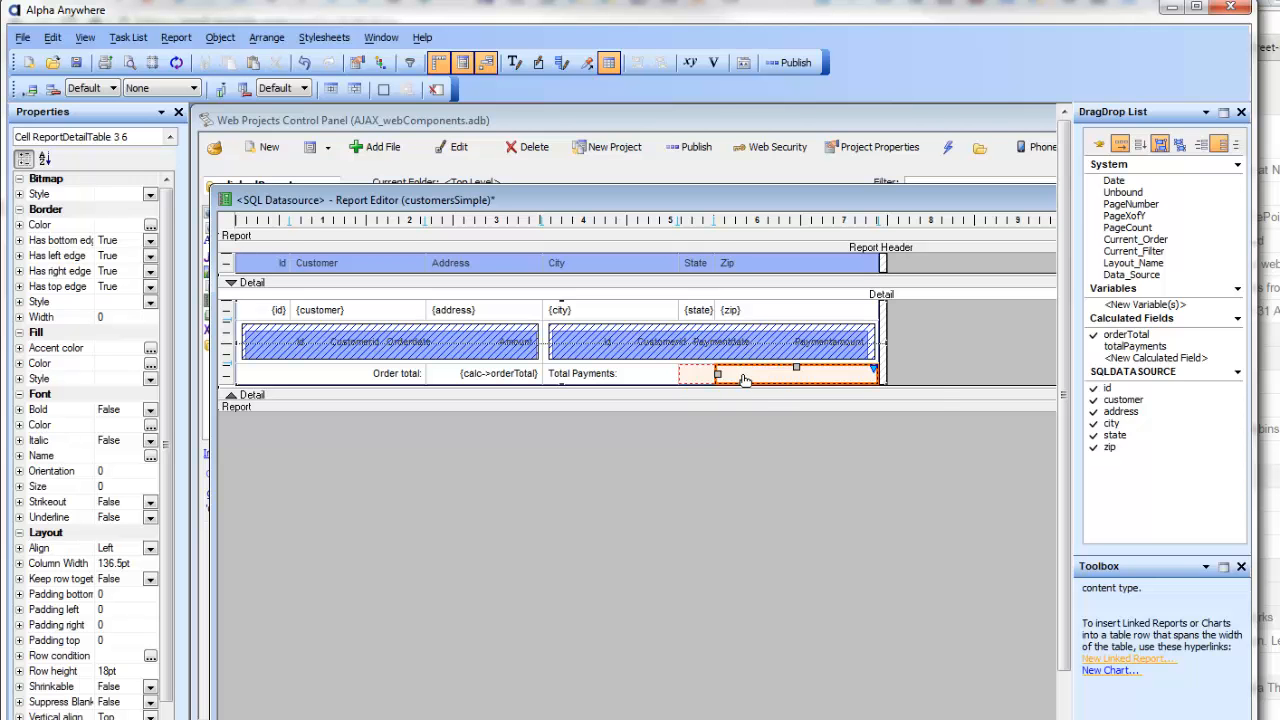
right_click(744, 379)
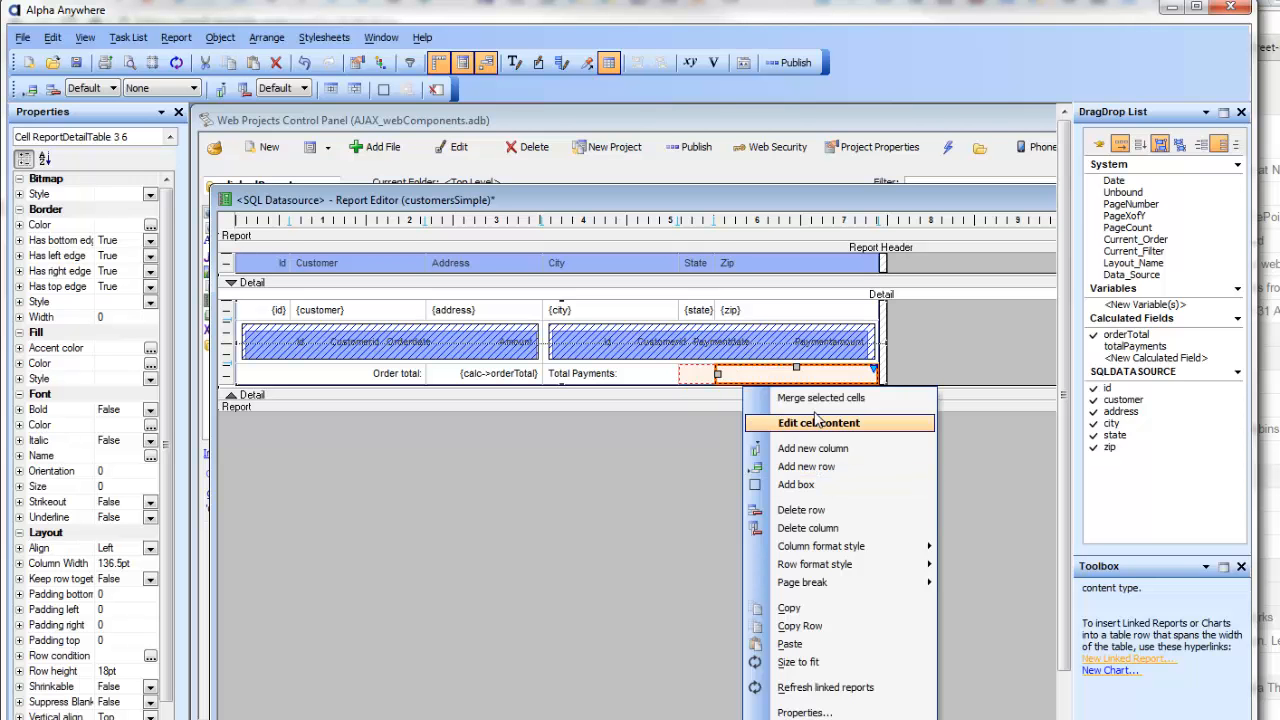
left_click(815, 398)
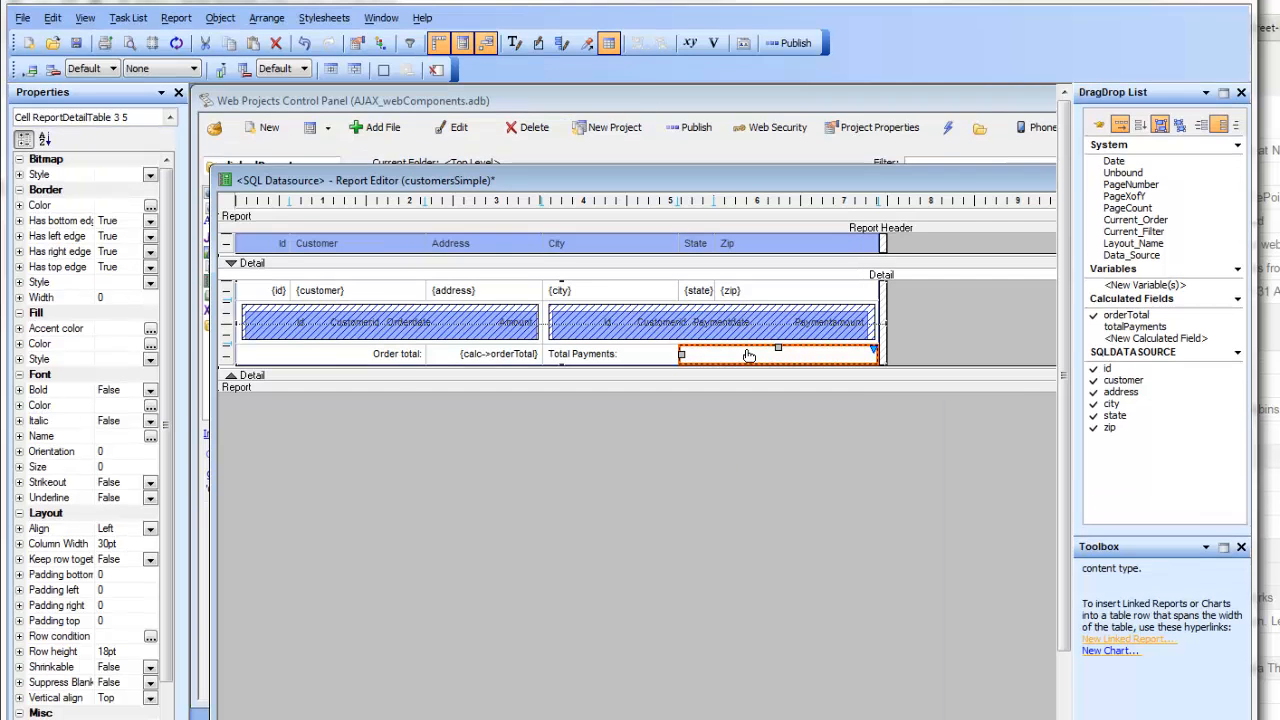
- Set the merged cell's content to the calc->totalPayments field, and save and preview the report
double_click(752, 376)
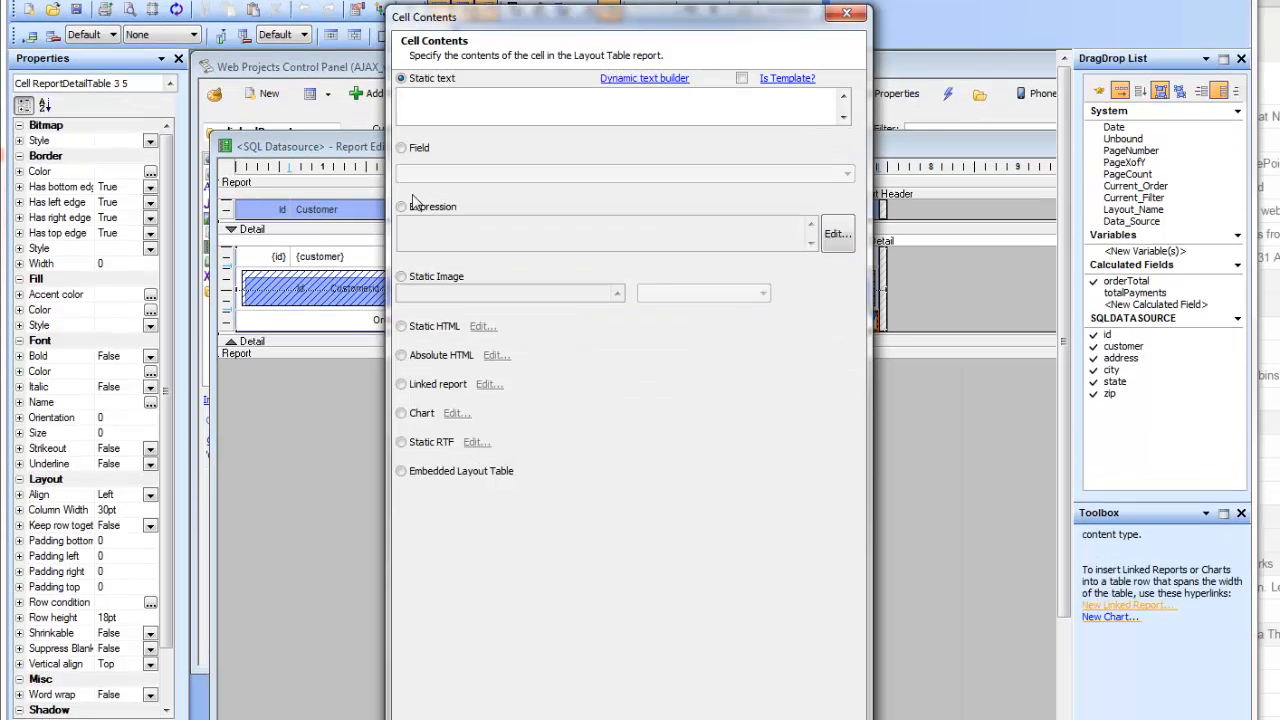
left_click(405, 155)
left_click(477, 186)
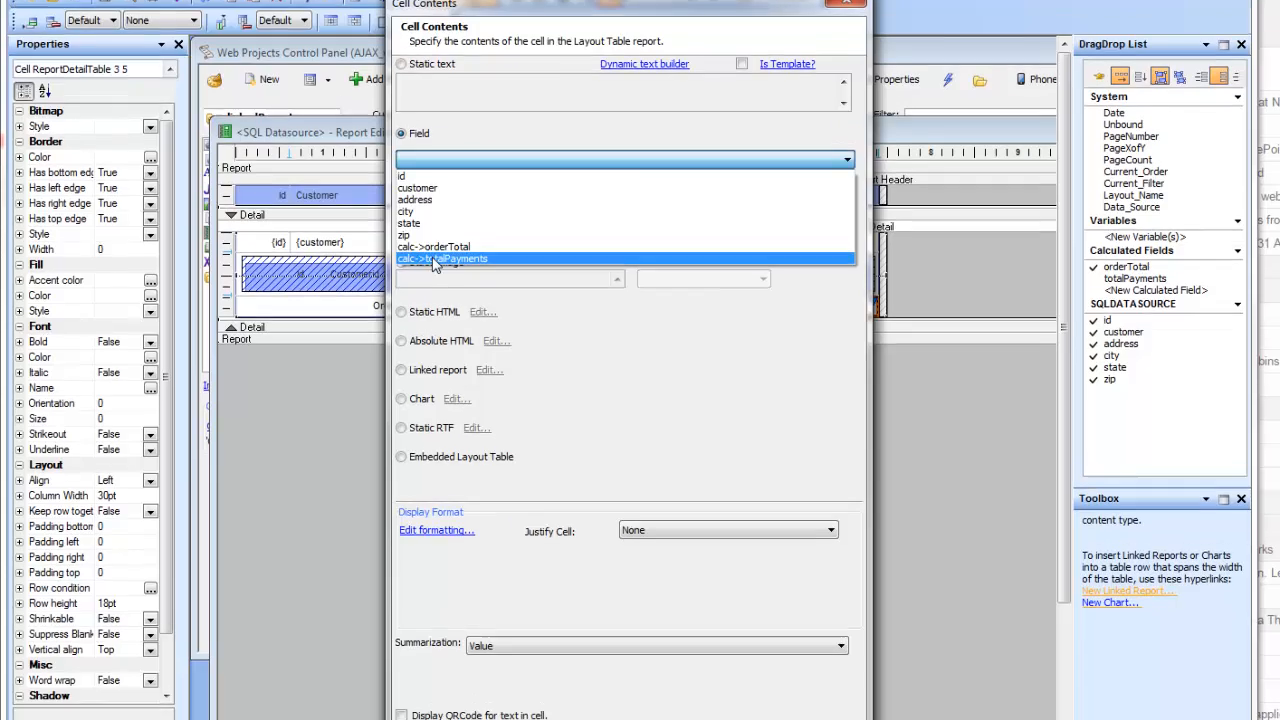
left_click(434, 273)
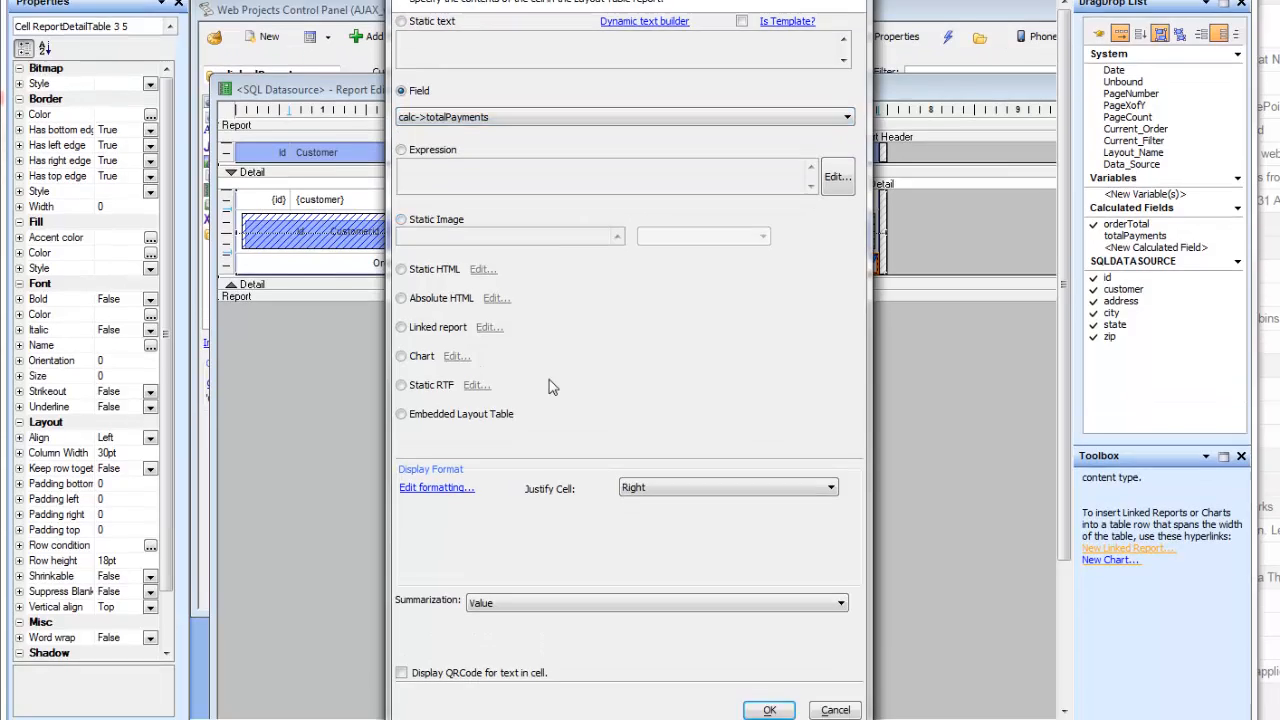
key("Return")
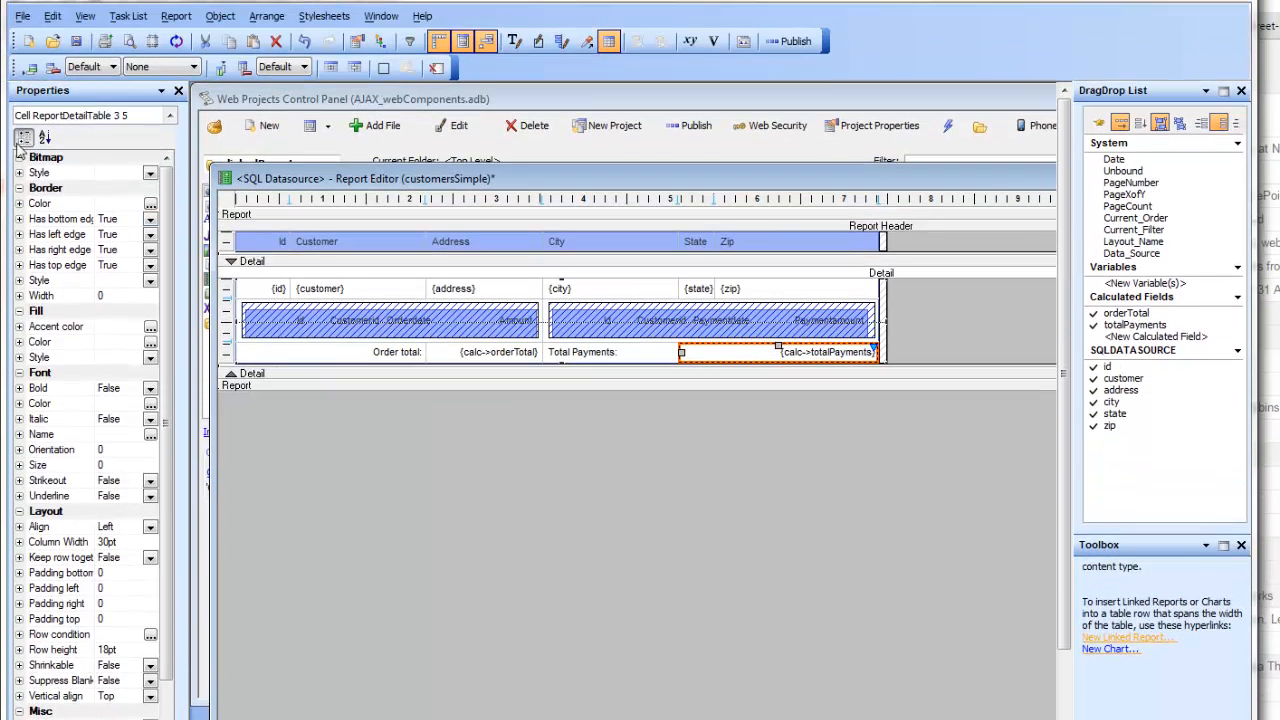
left_click(78, 40)
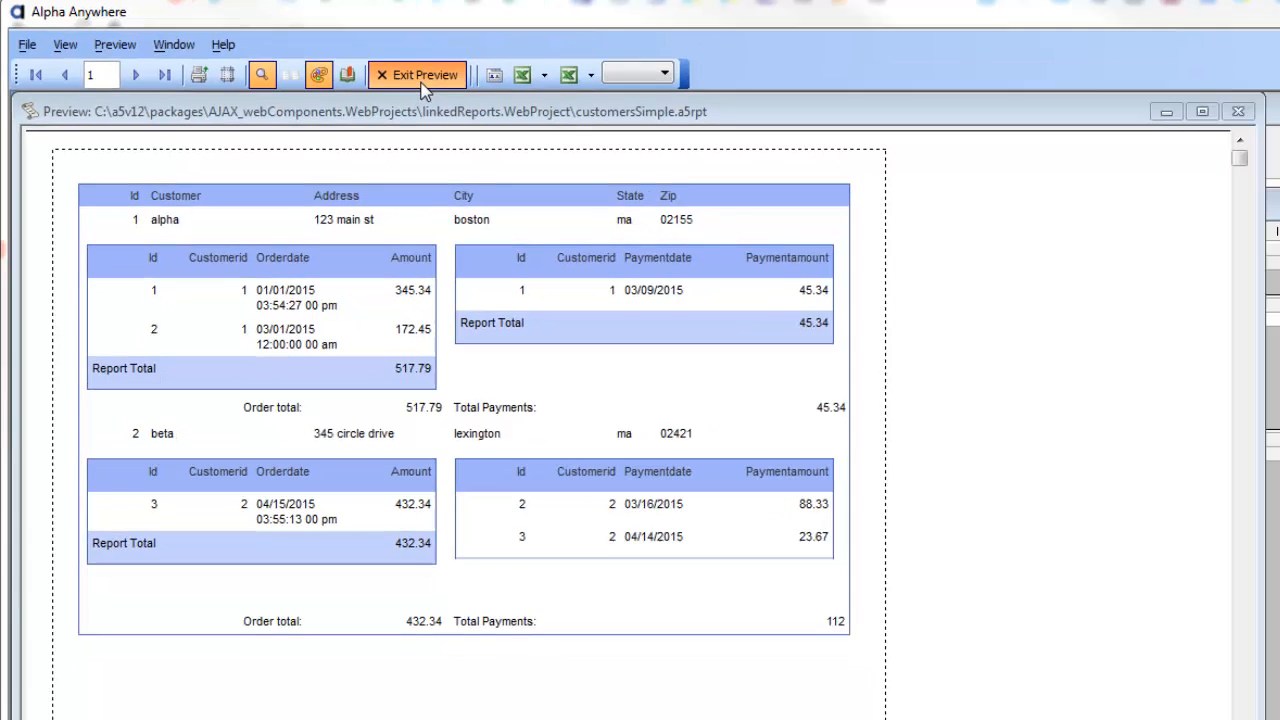
left_click(460, 84)
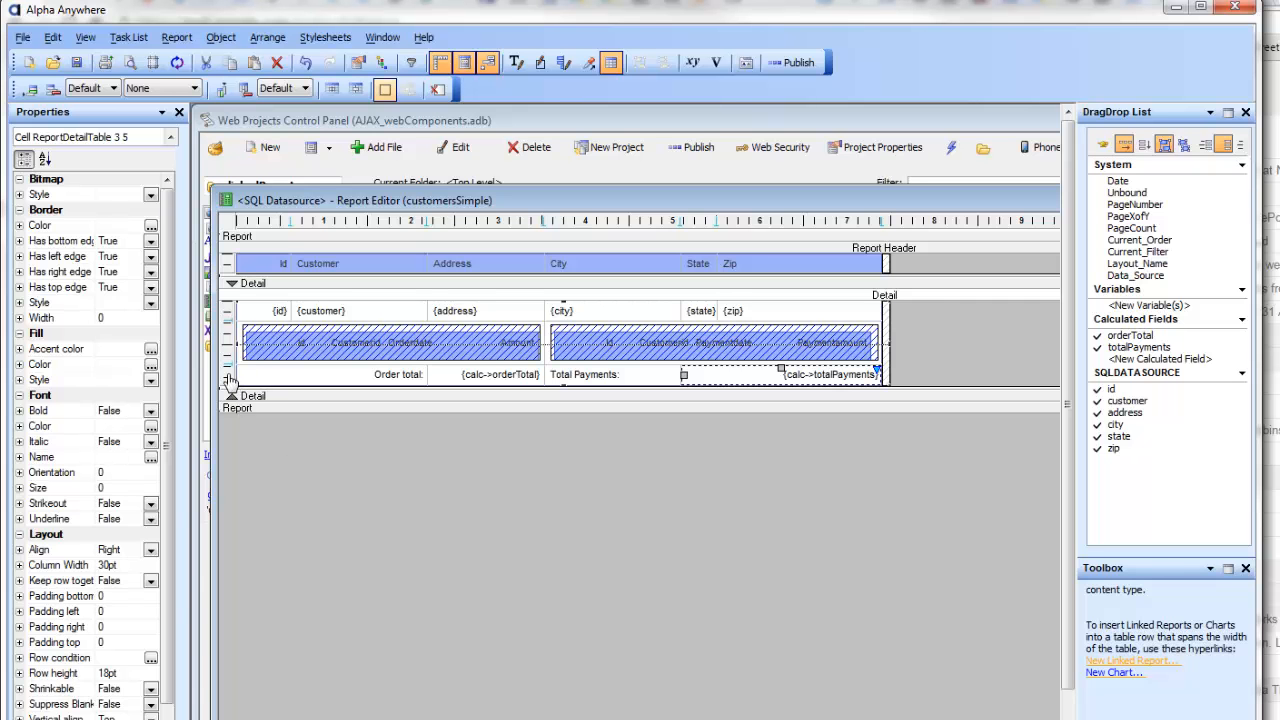
- Add a new row after the order and payment totals row in the Detail section
left_click(229, 381)
right_click(229, 381)
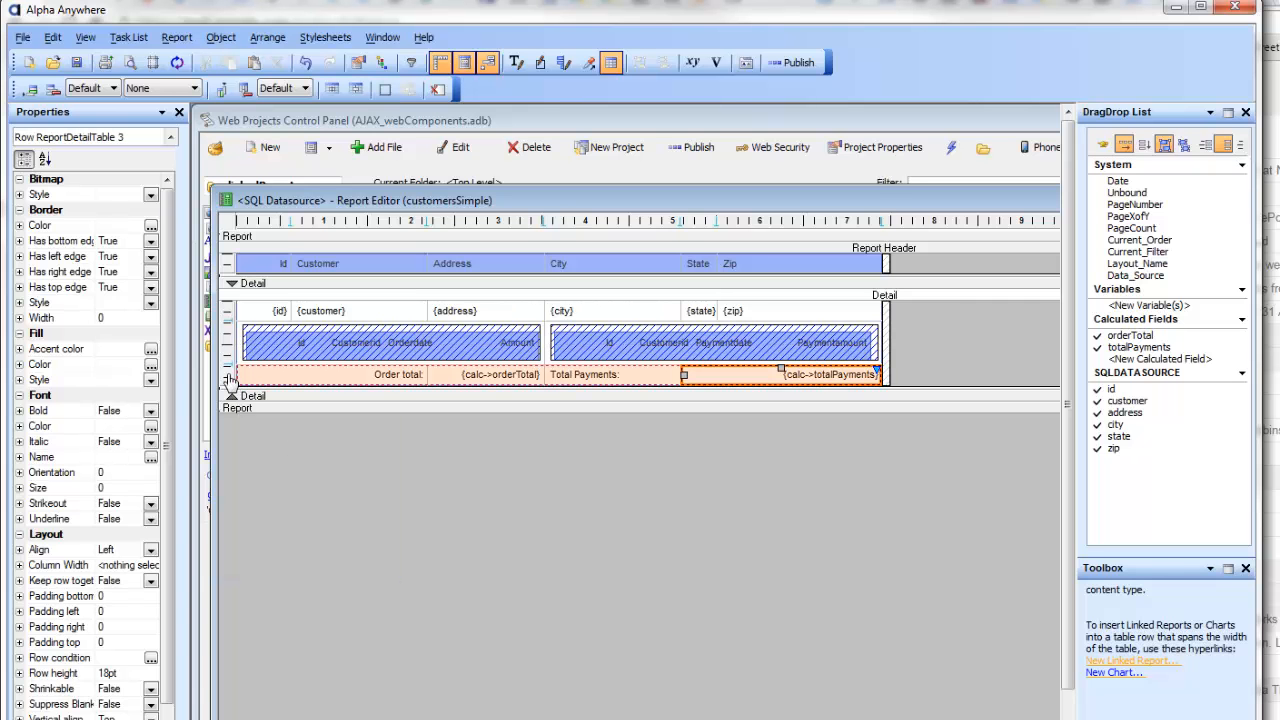
right_click(229, 381)
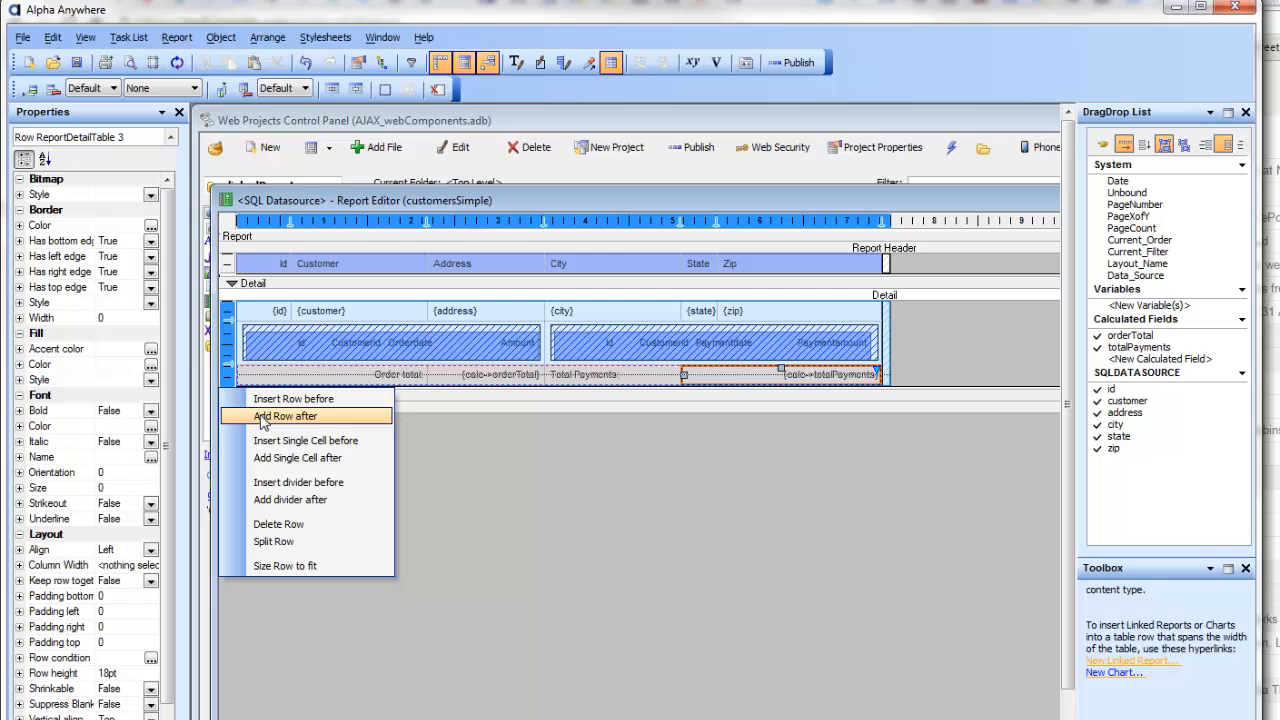
left_click(262, 418)
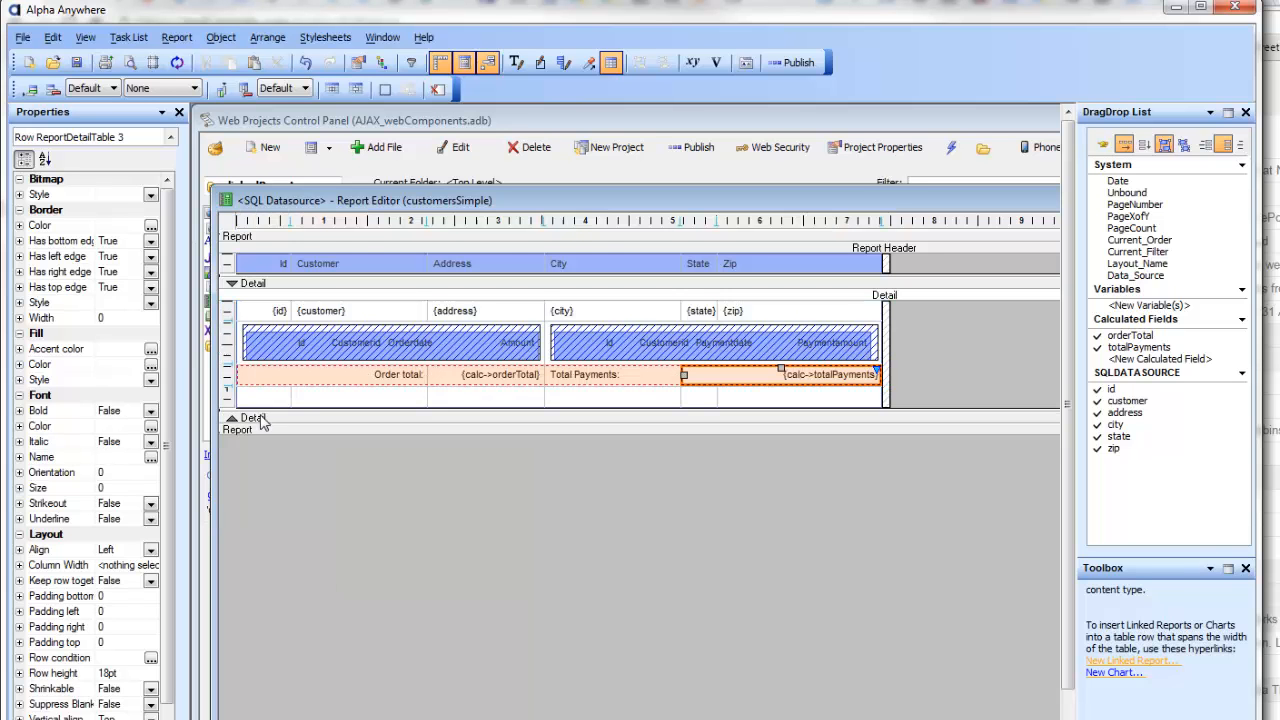
- Enter the static text "Net amount due:" in the new bottom row's cell under the {customer} column
left_click(325, 401)
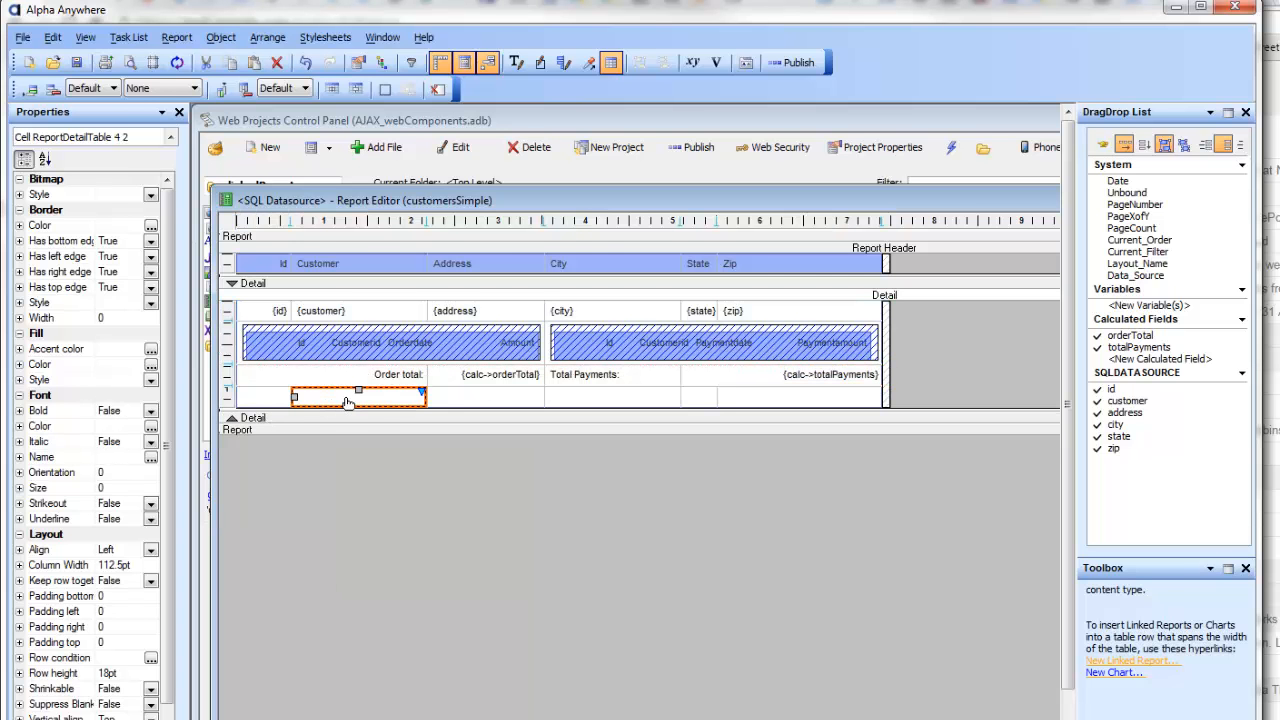
double_click(340, 403)
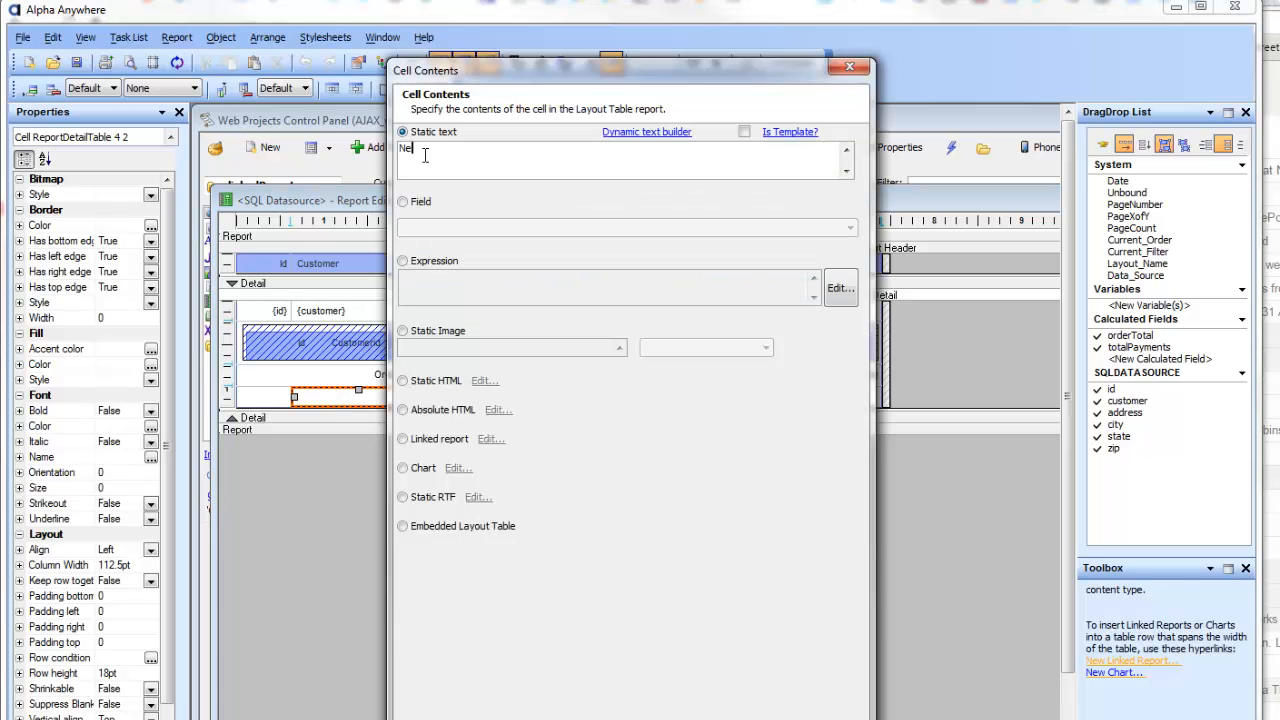
type("Net amount due:")
left_click(715, 718)
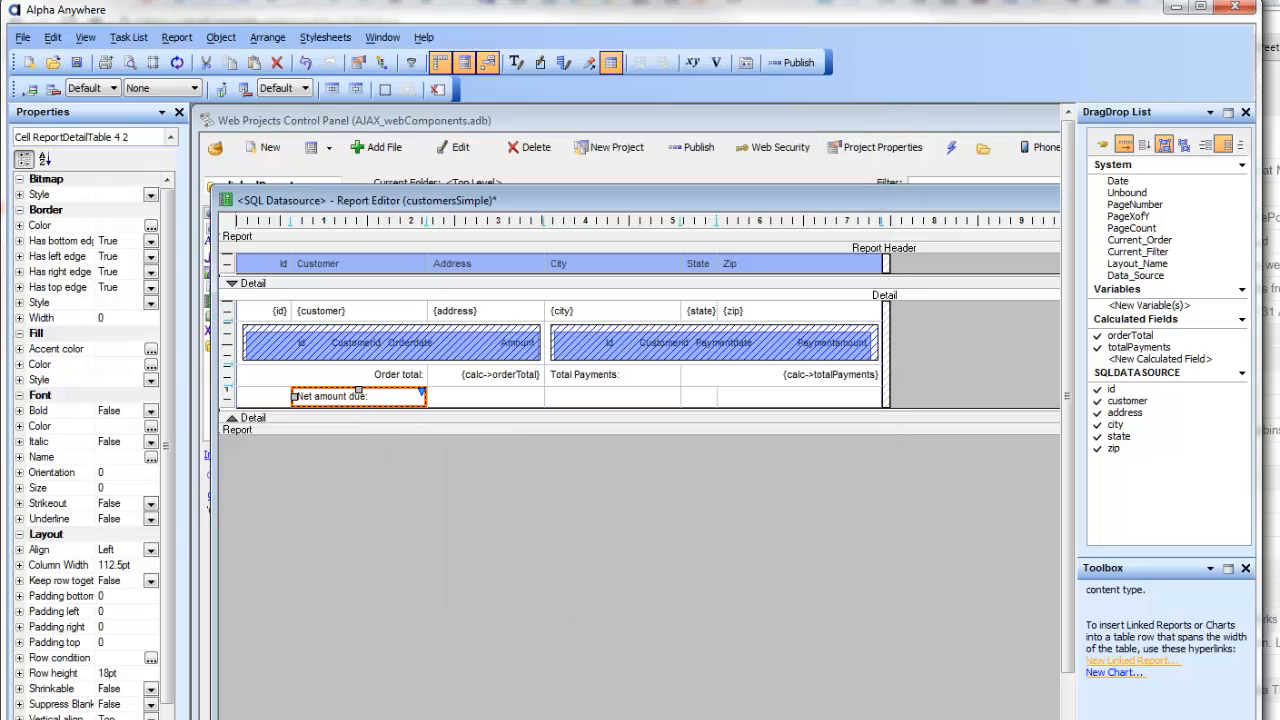
- Set the cell after the "Net amount due:" label to the expression calc->Ordertotal - calc->Totalpayments, built from the two calculated fields
left_click(505, 402)
double_click(505, 402)
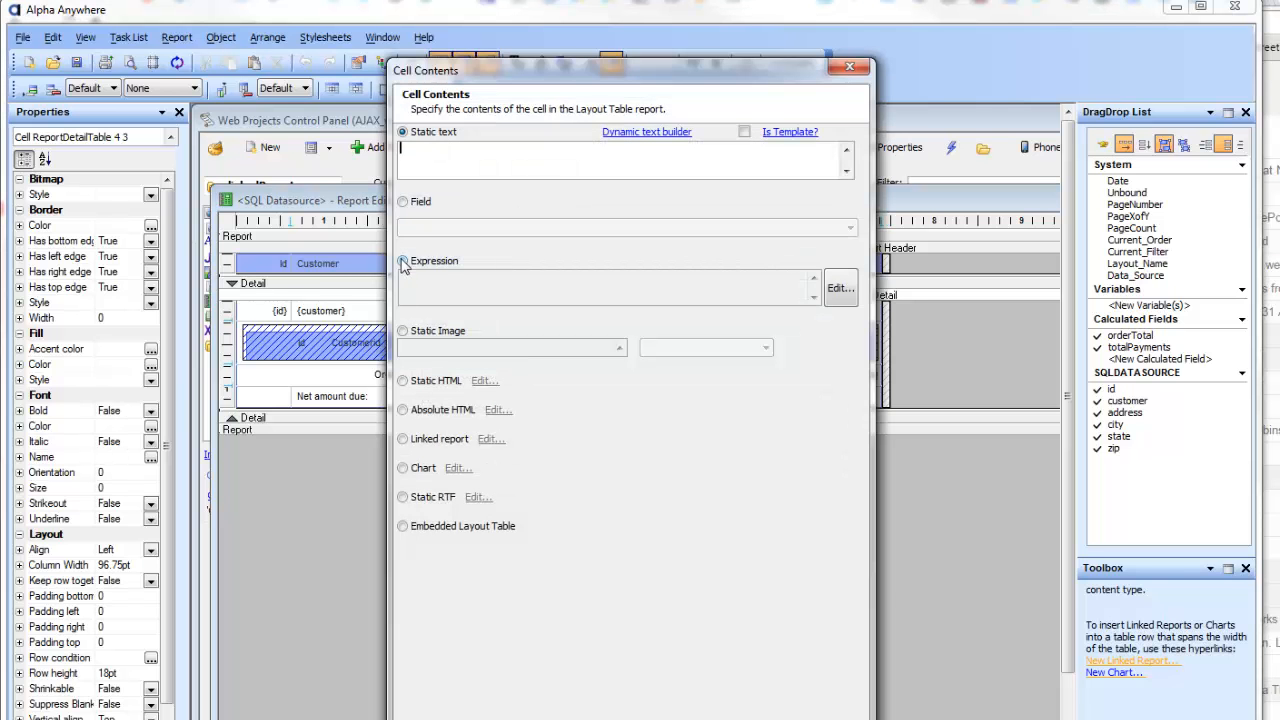
left_click(403, 261)
left_click(840, 289)
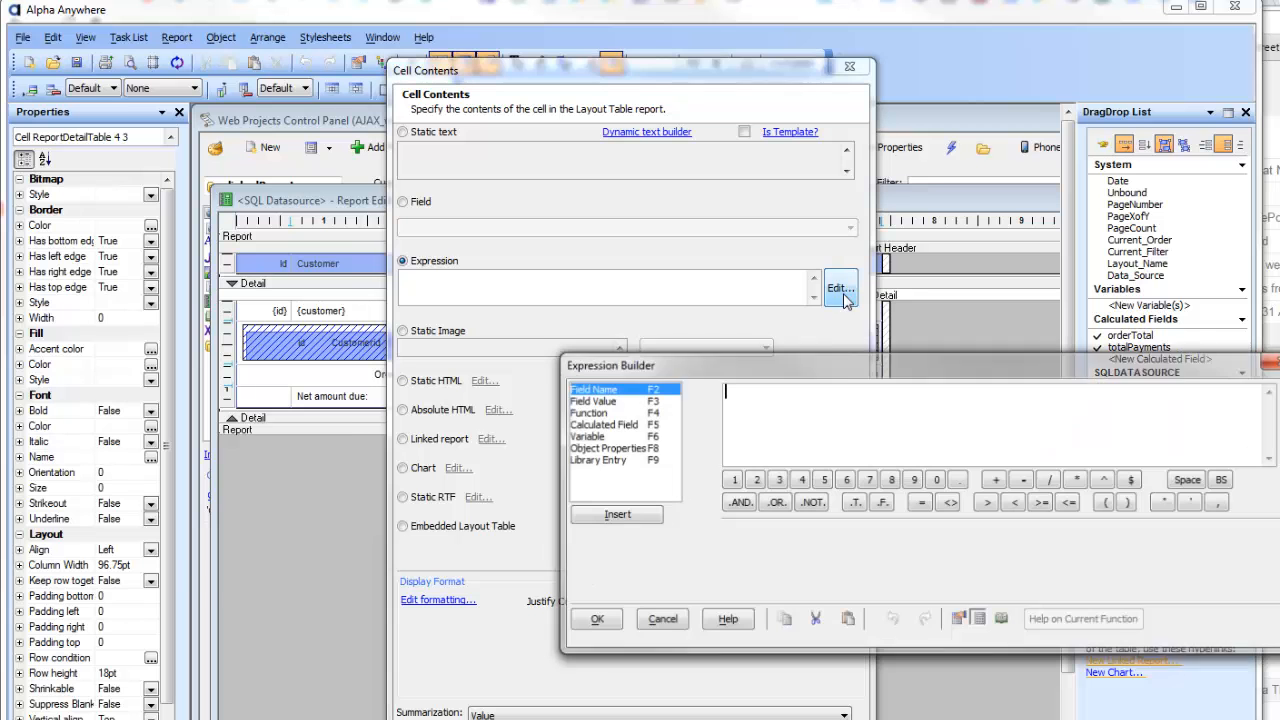
left_click(601, 425)
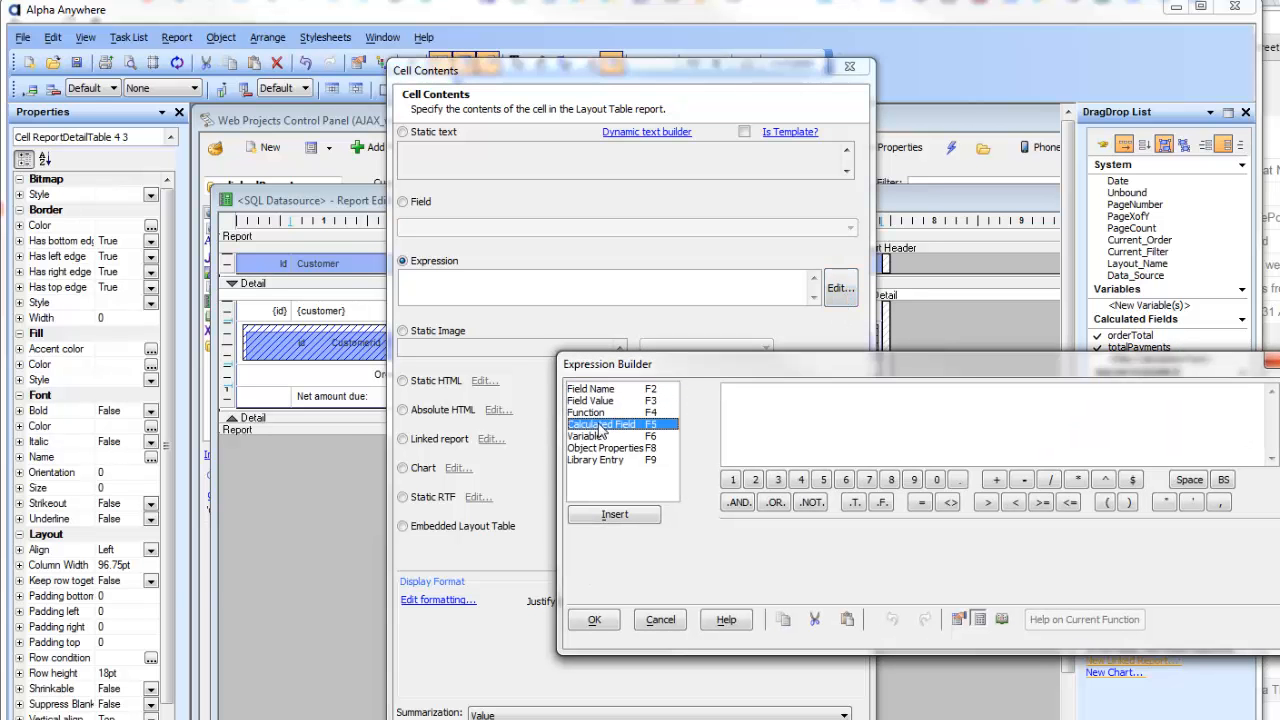
double_click(603, 426)
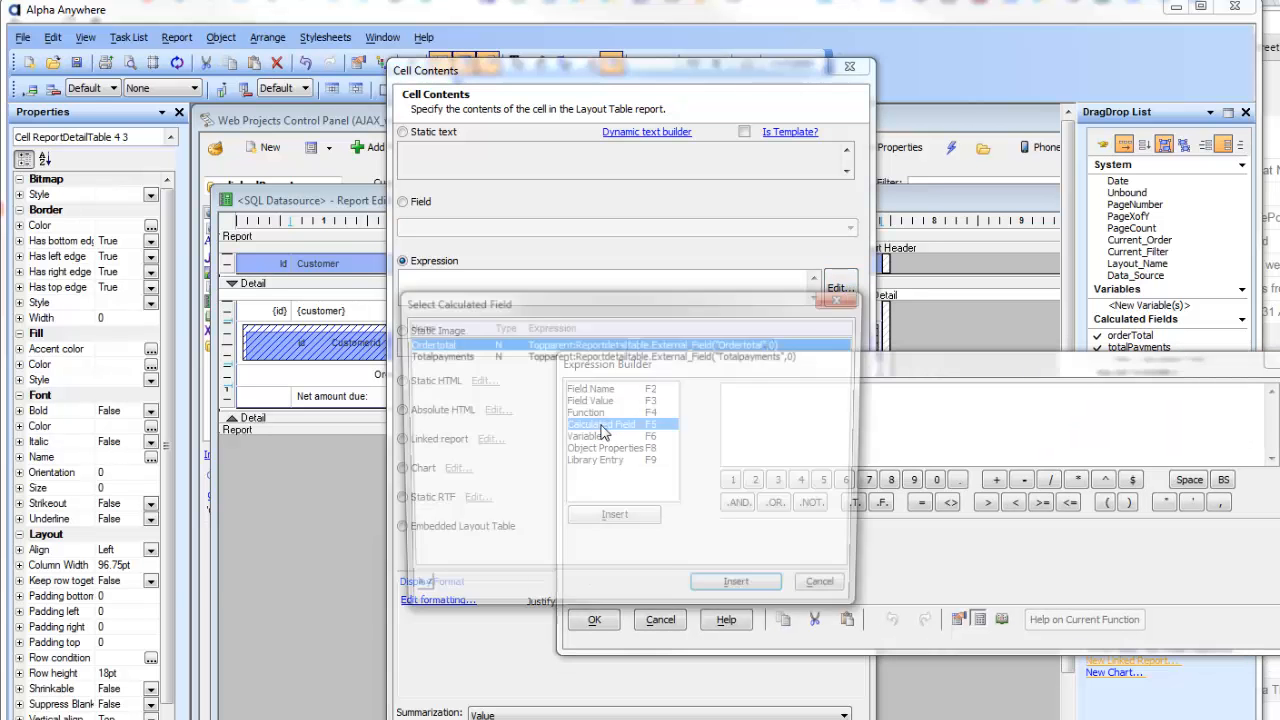
double_click(437, 345)
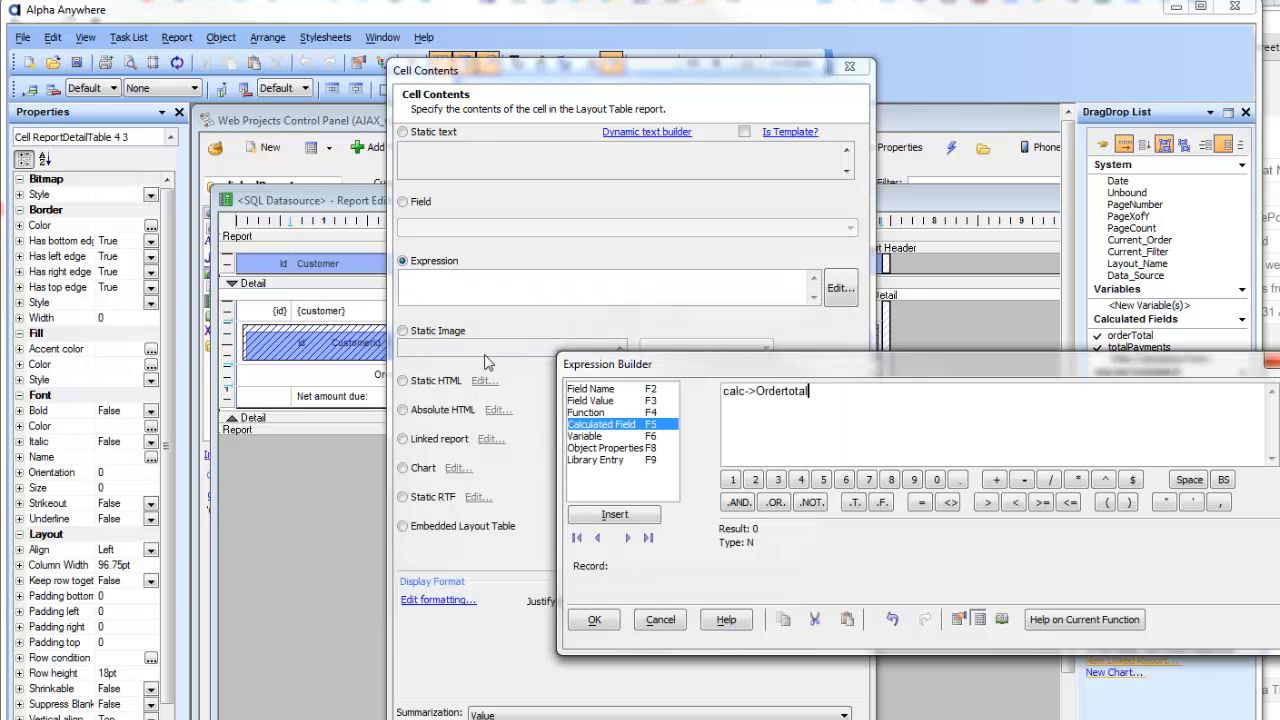
type("-")
double_click(618, 425)
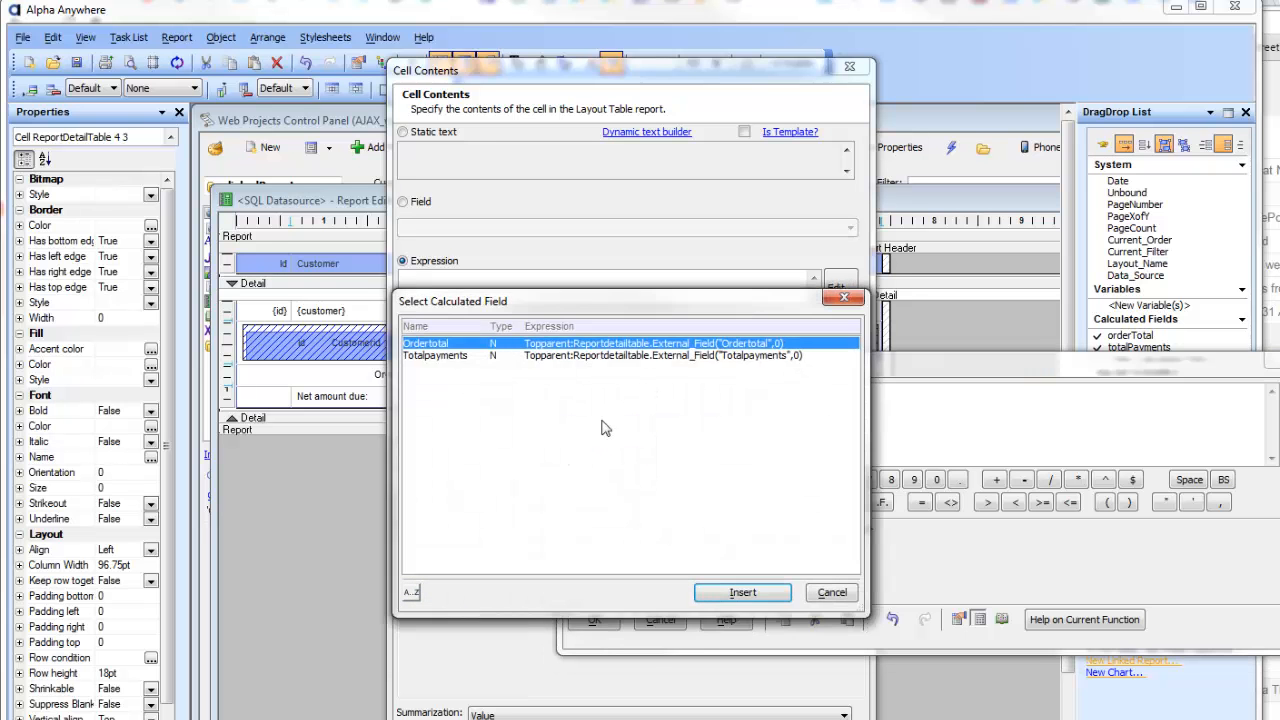
double_click(432, 356)
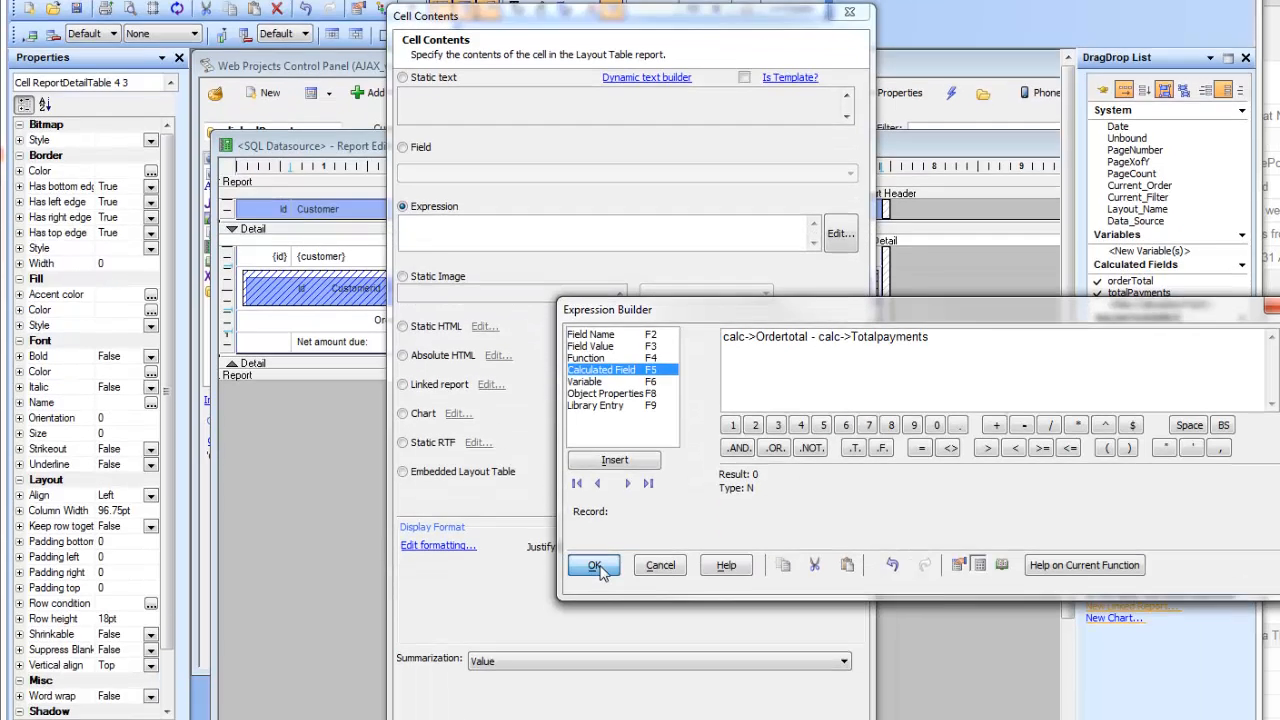
left_click(596, 567)
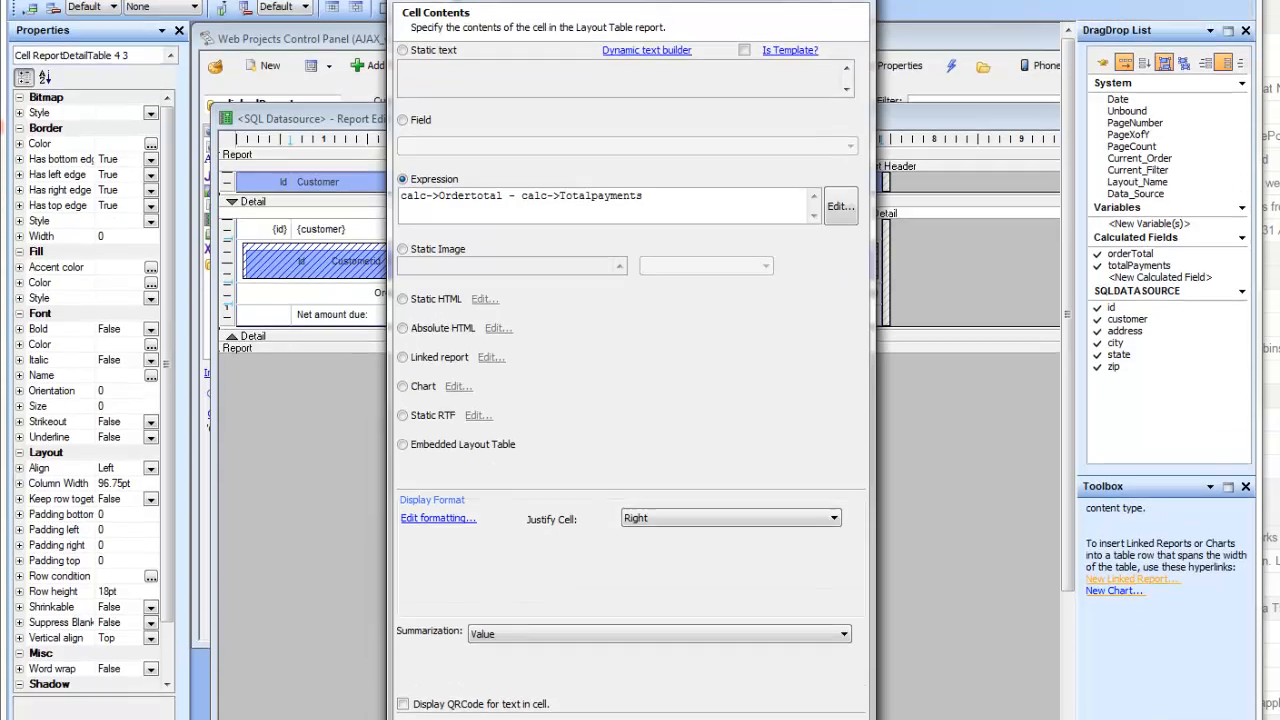
left_click(770, 687)
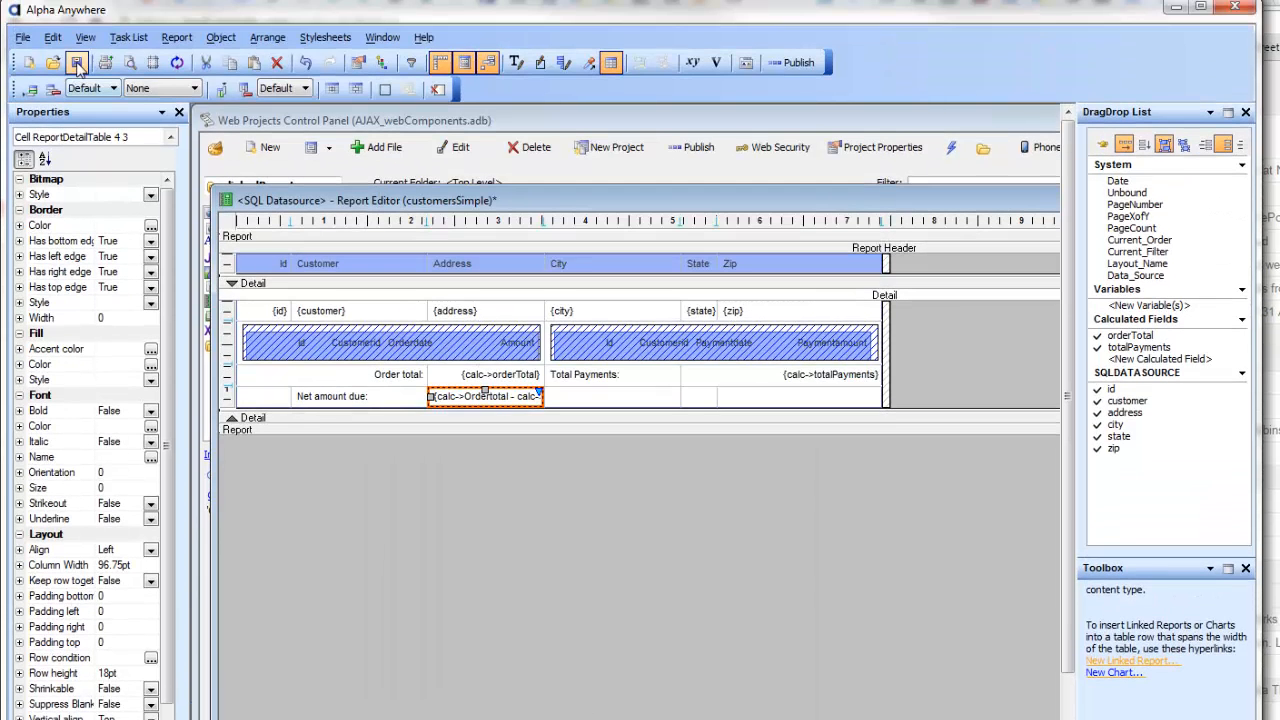
- Save and preview the customersSimple report, and close both the preview and its report editor
left_click(76, 62)
left_click(130, 63)
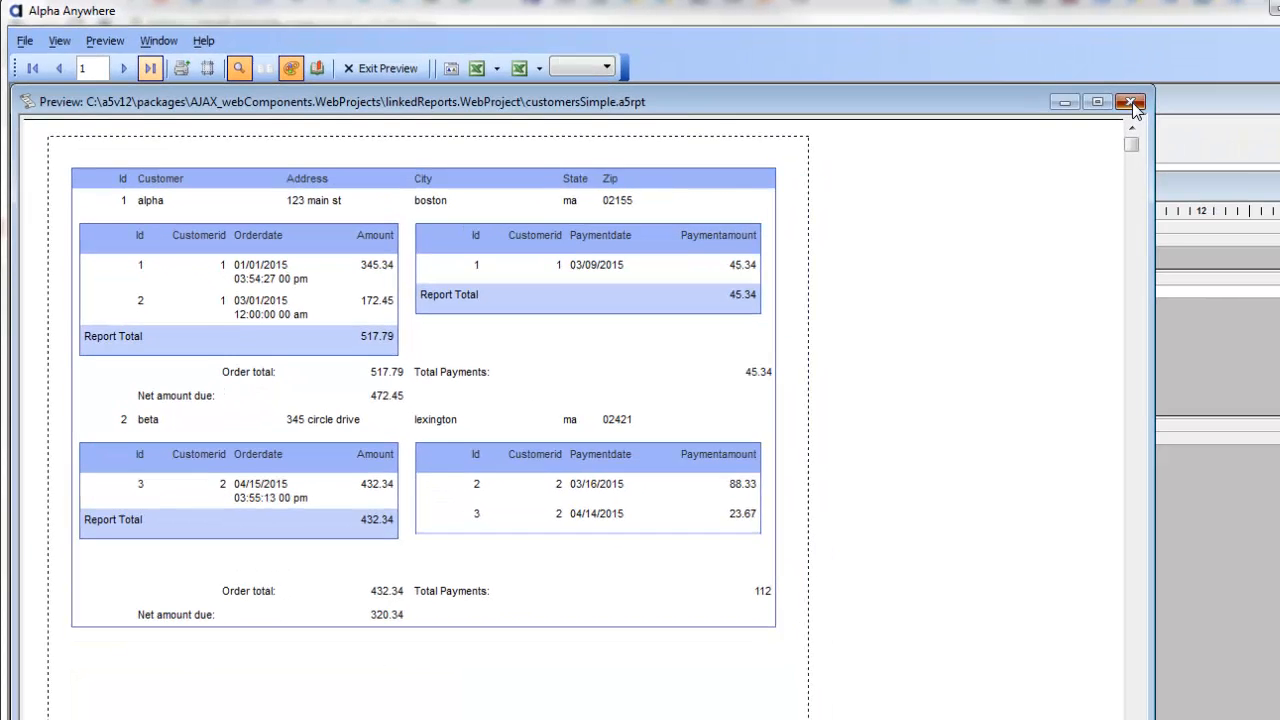
left_click(1277, 117)
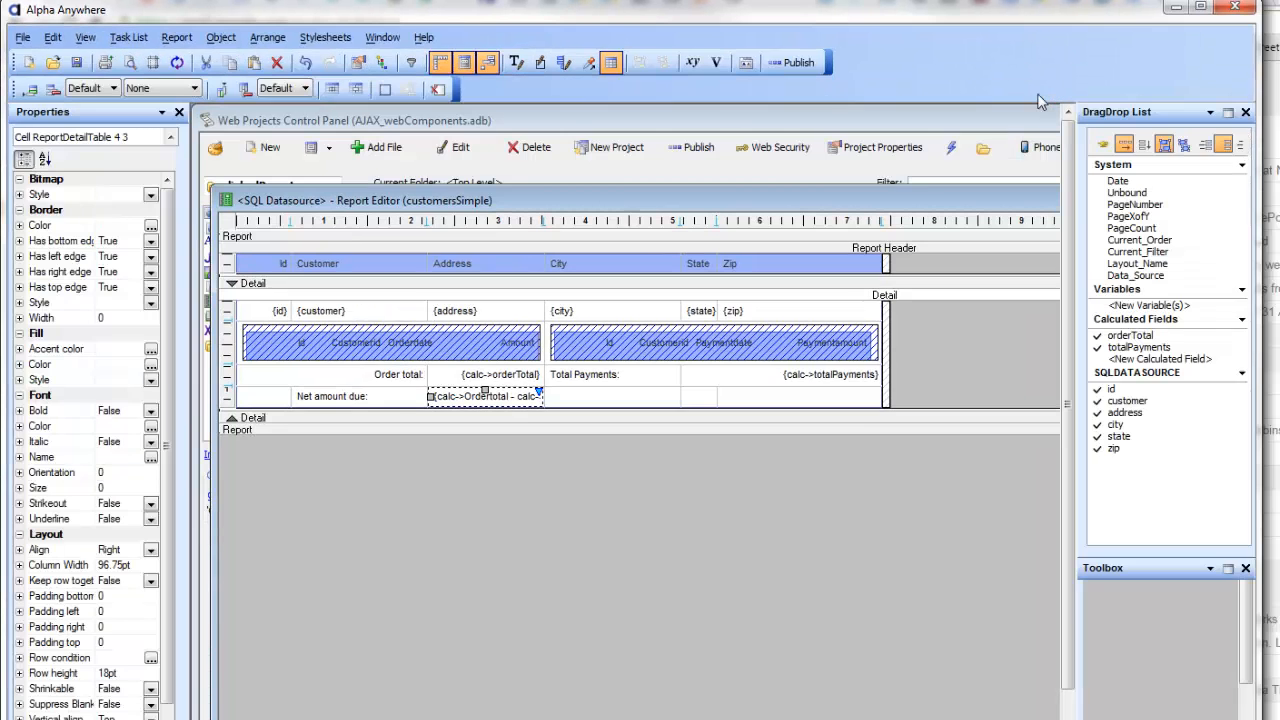
double_click(227, 200)
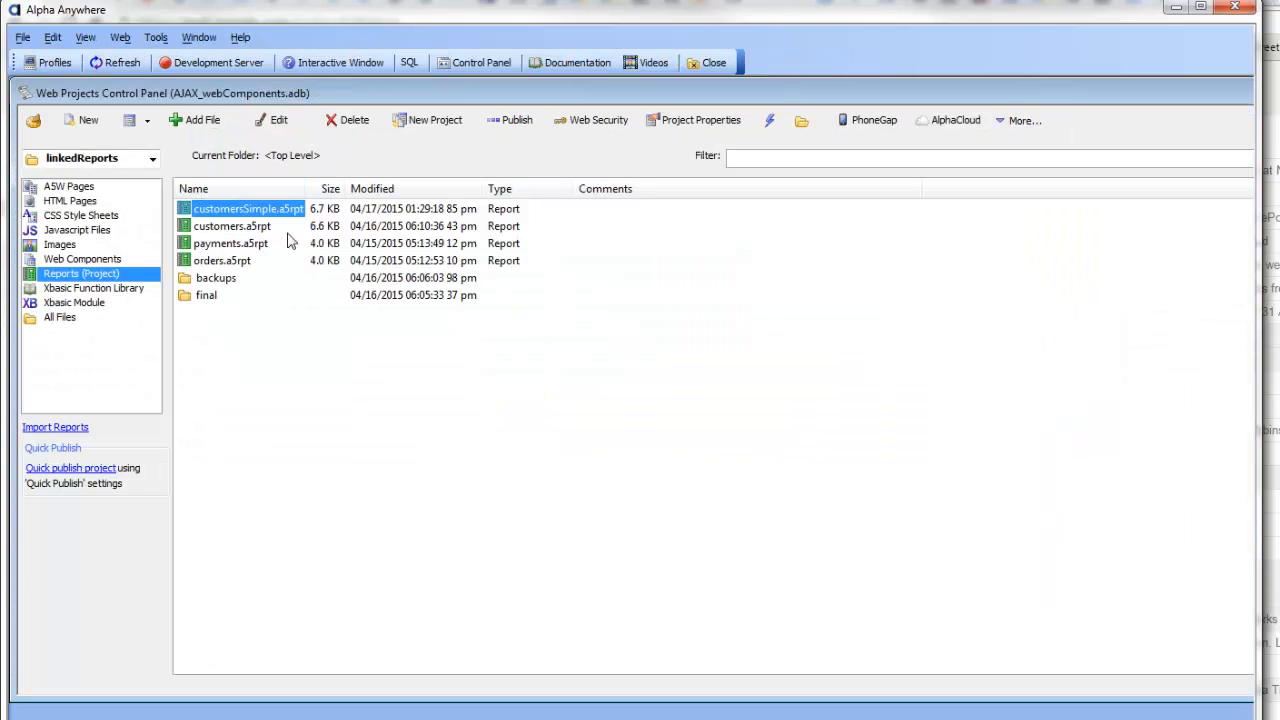
- Open the orders report for editing, check the amount field's summary settings, and bring up the options for opening it in the Report Editor
left_click(224, 262)
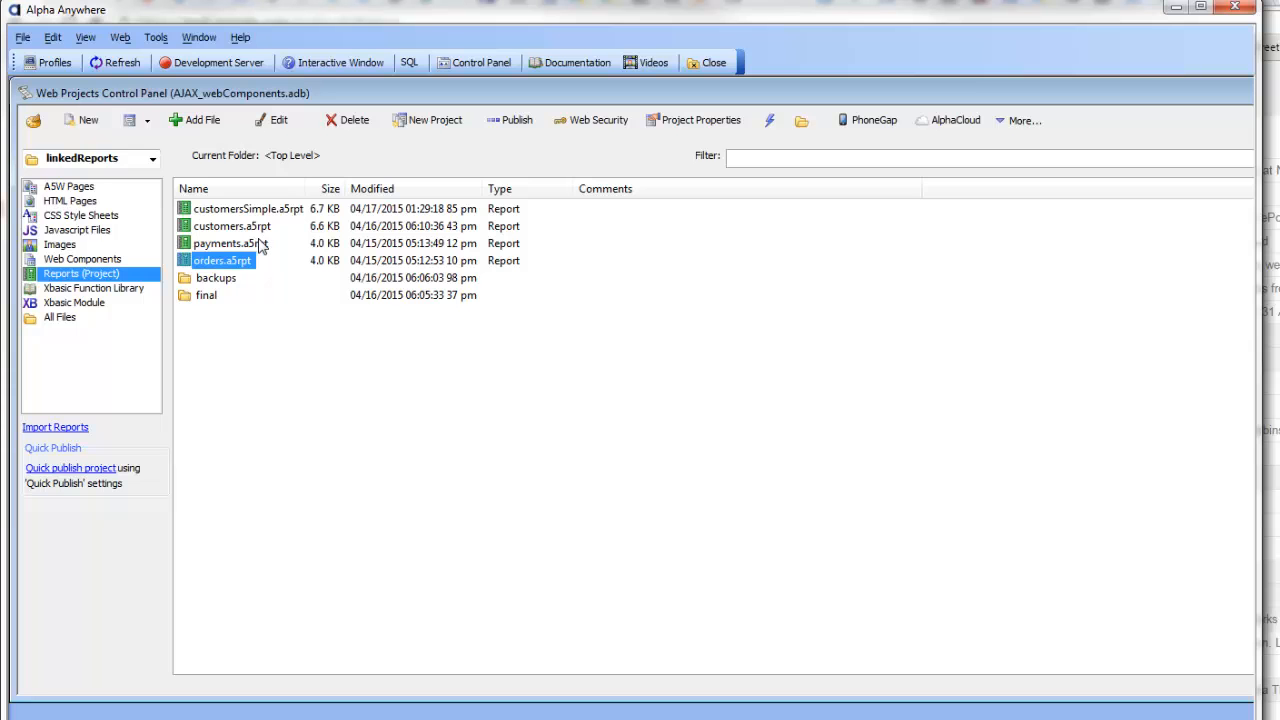
left_click(281, 127)
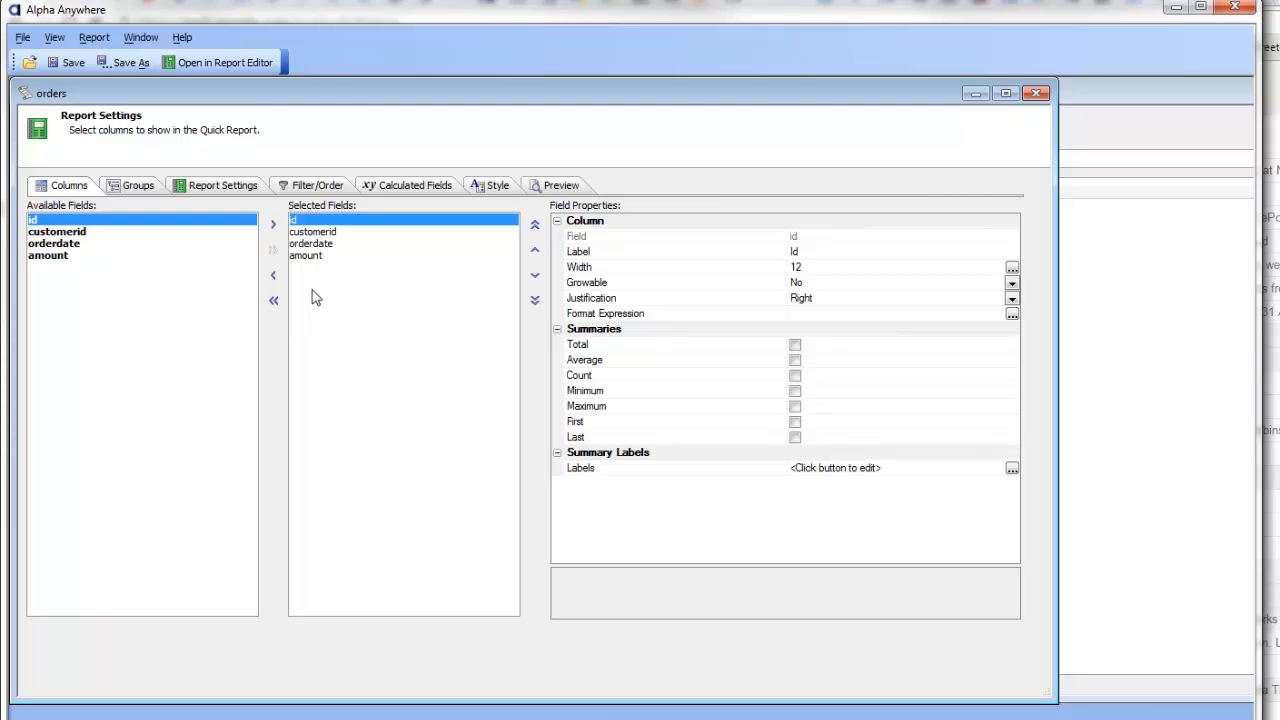
left_click(311, 258)
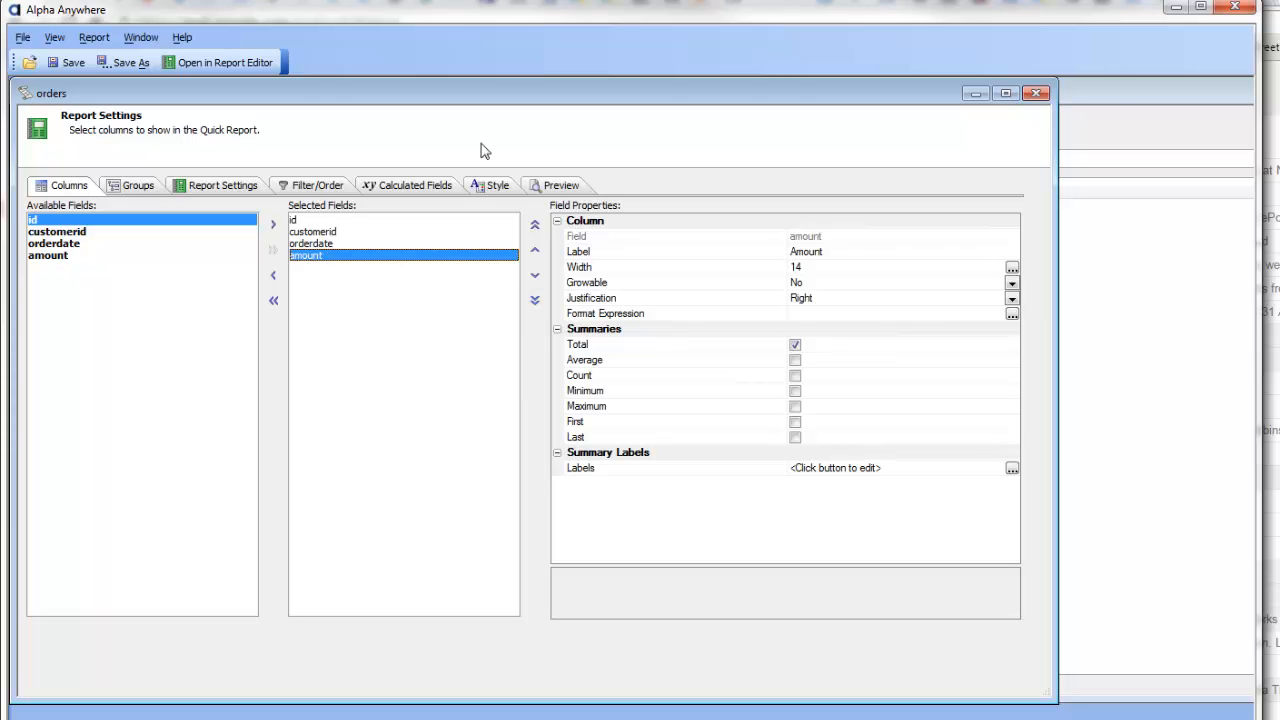
left_click(222, 62)
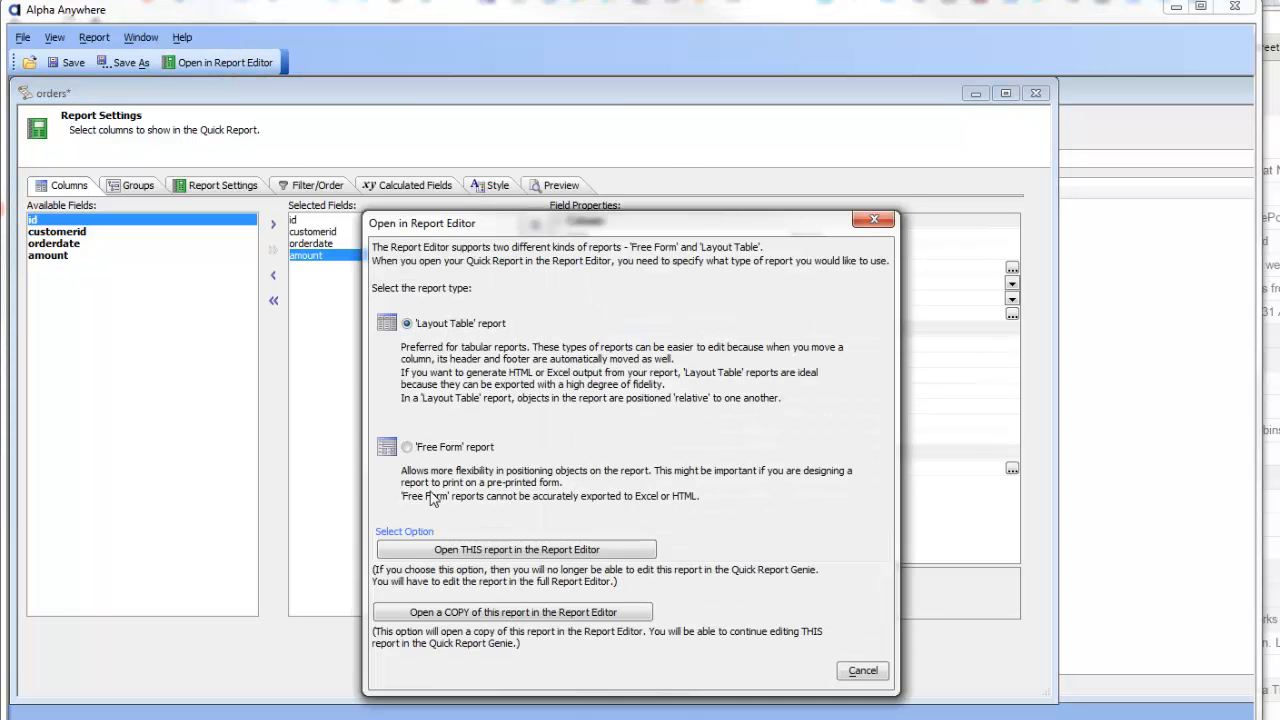